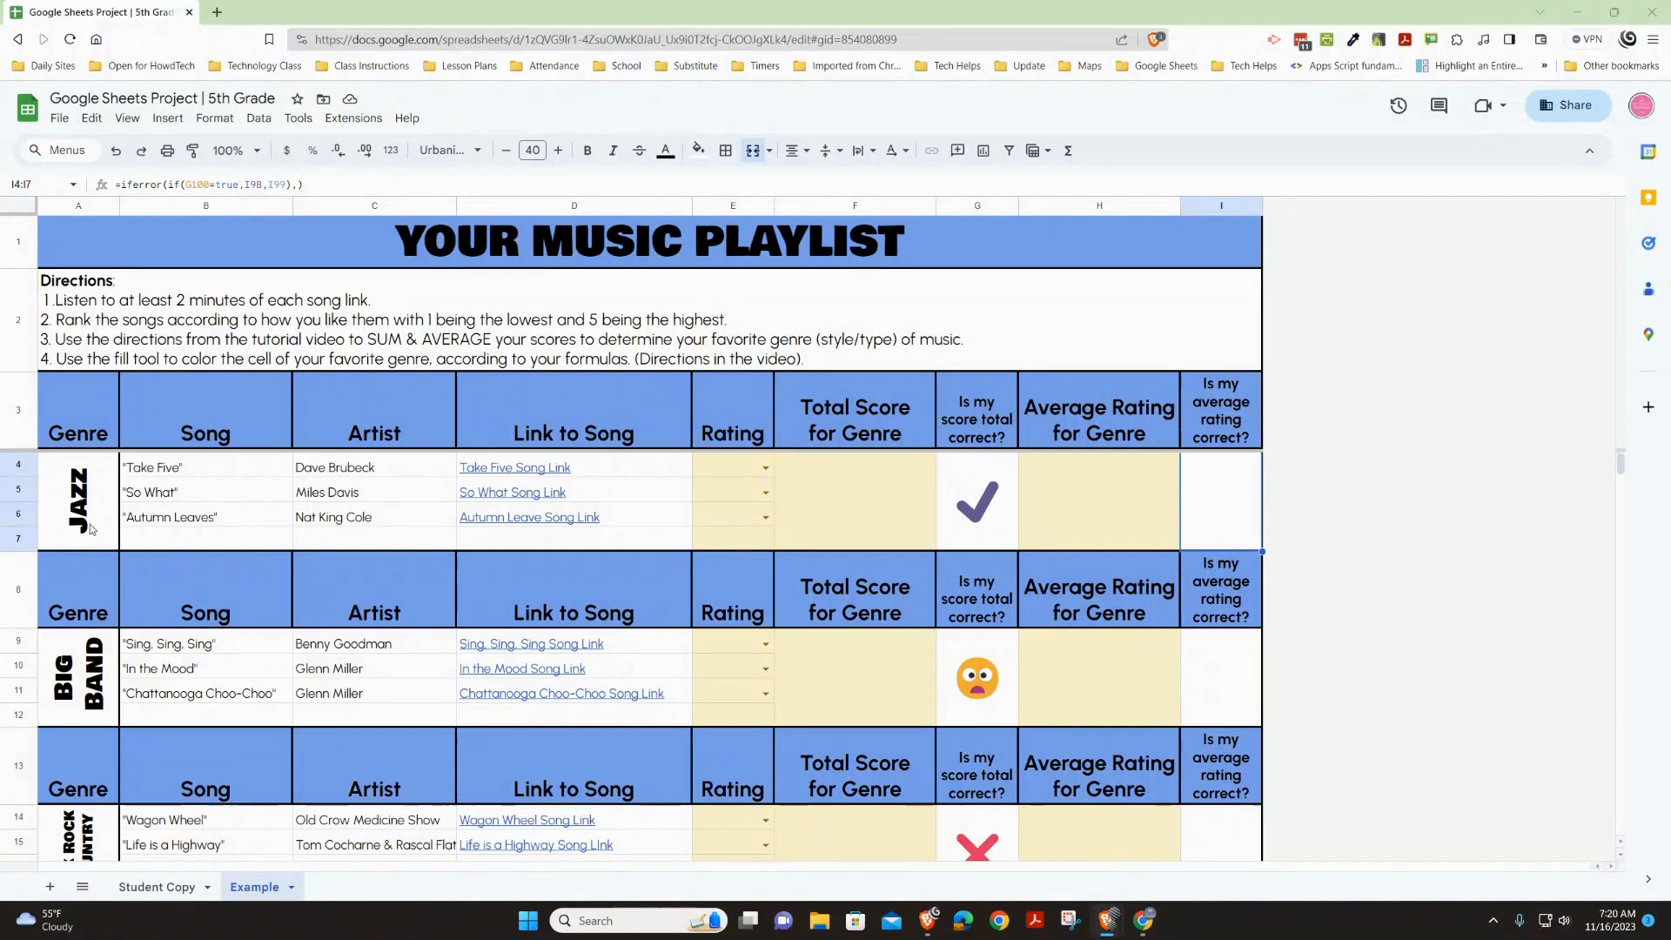
Look through the playlist sheet's directions and its genre sections from Jazz to Pop.
scroll(81, 629, down, 1)
scroll(81, 628, down, 2)
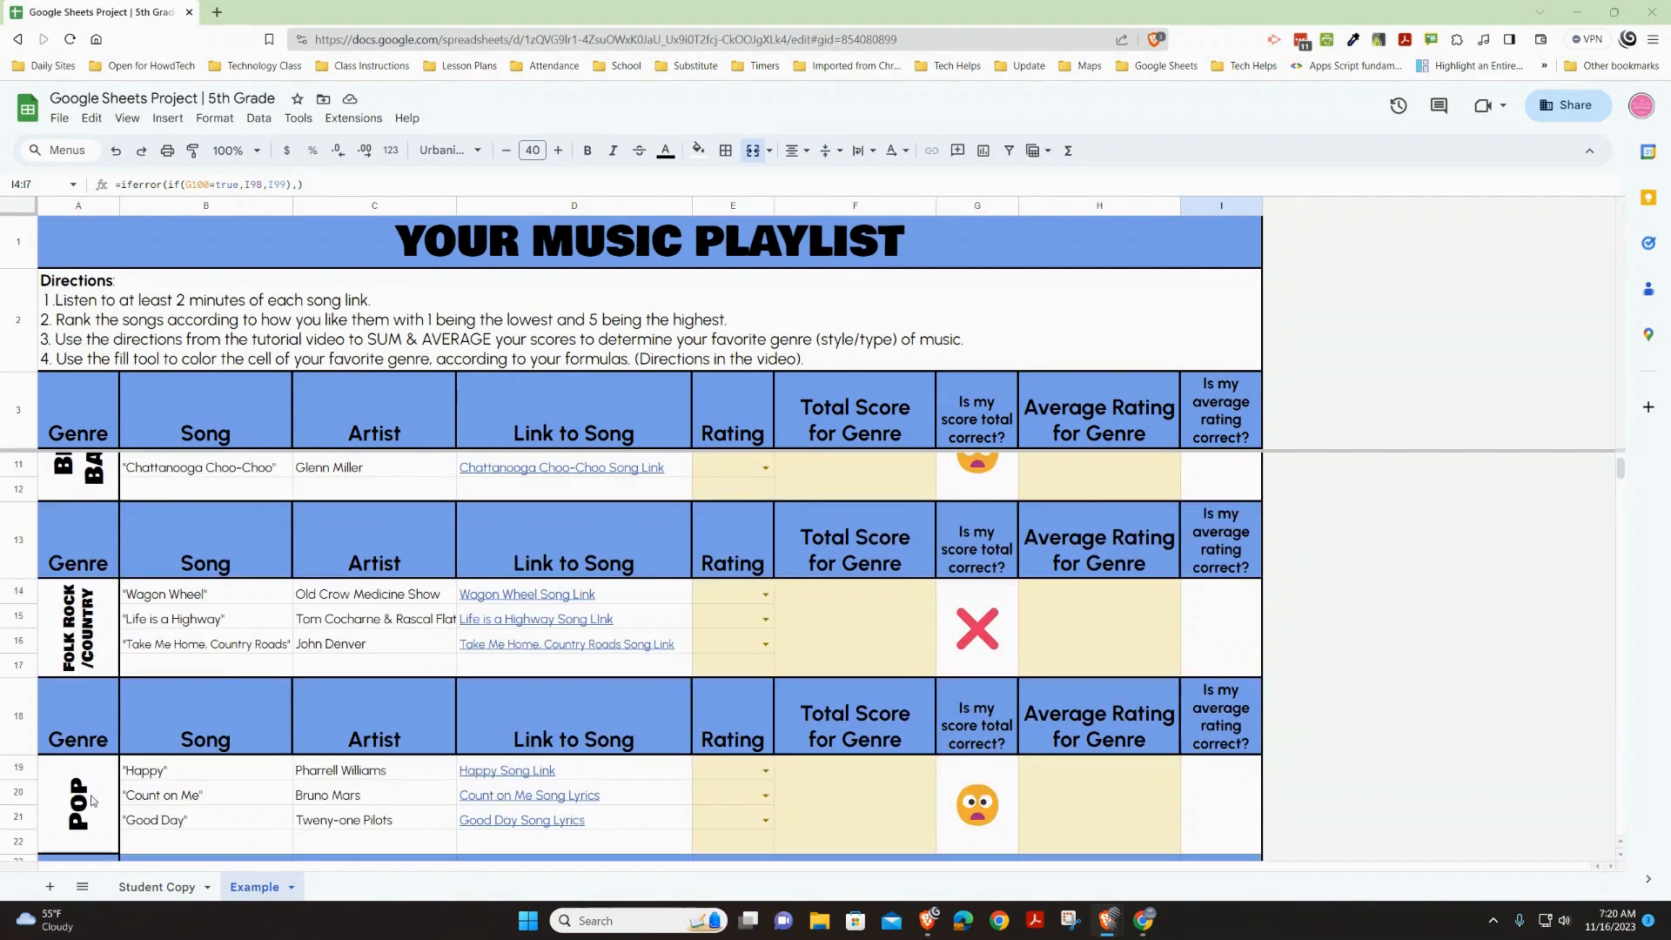
scroll(91, 799, up, 3)
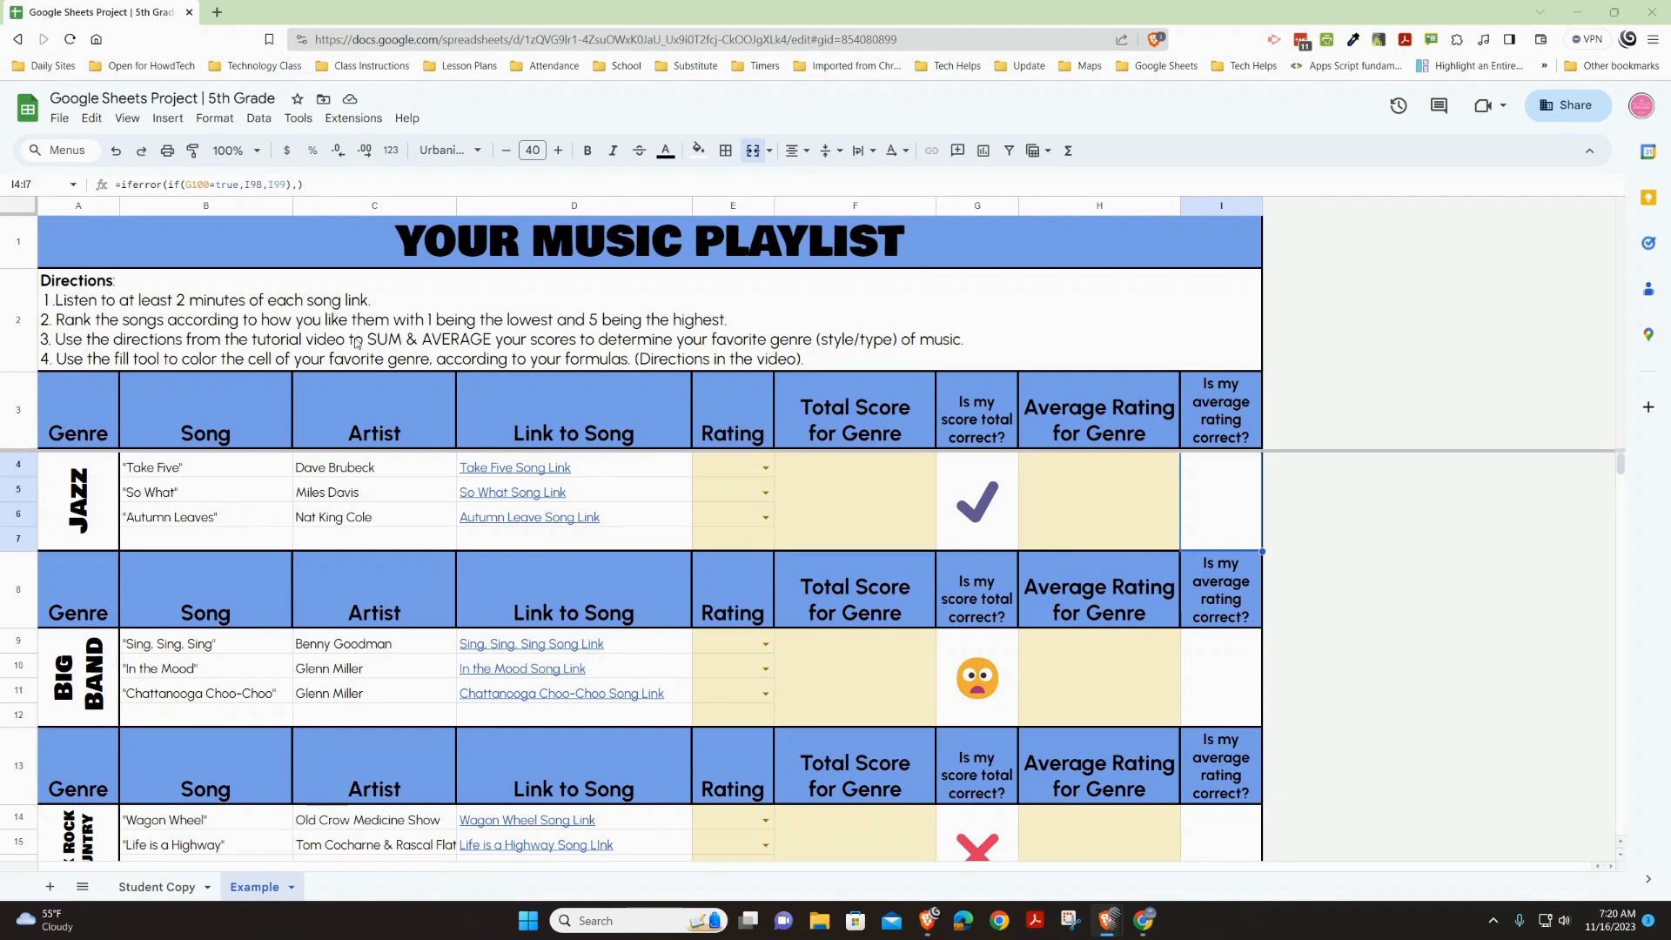
scroll(1327, 573, down, 5)
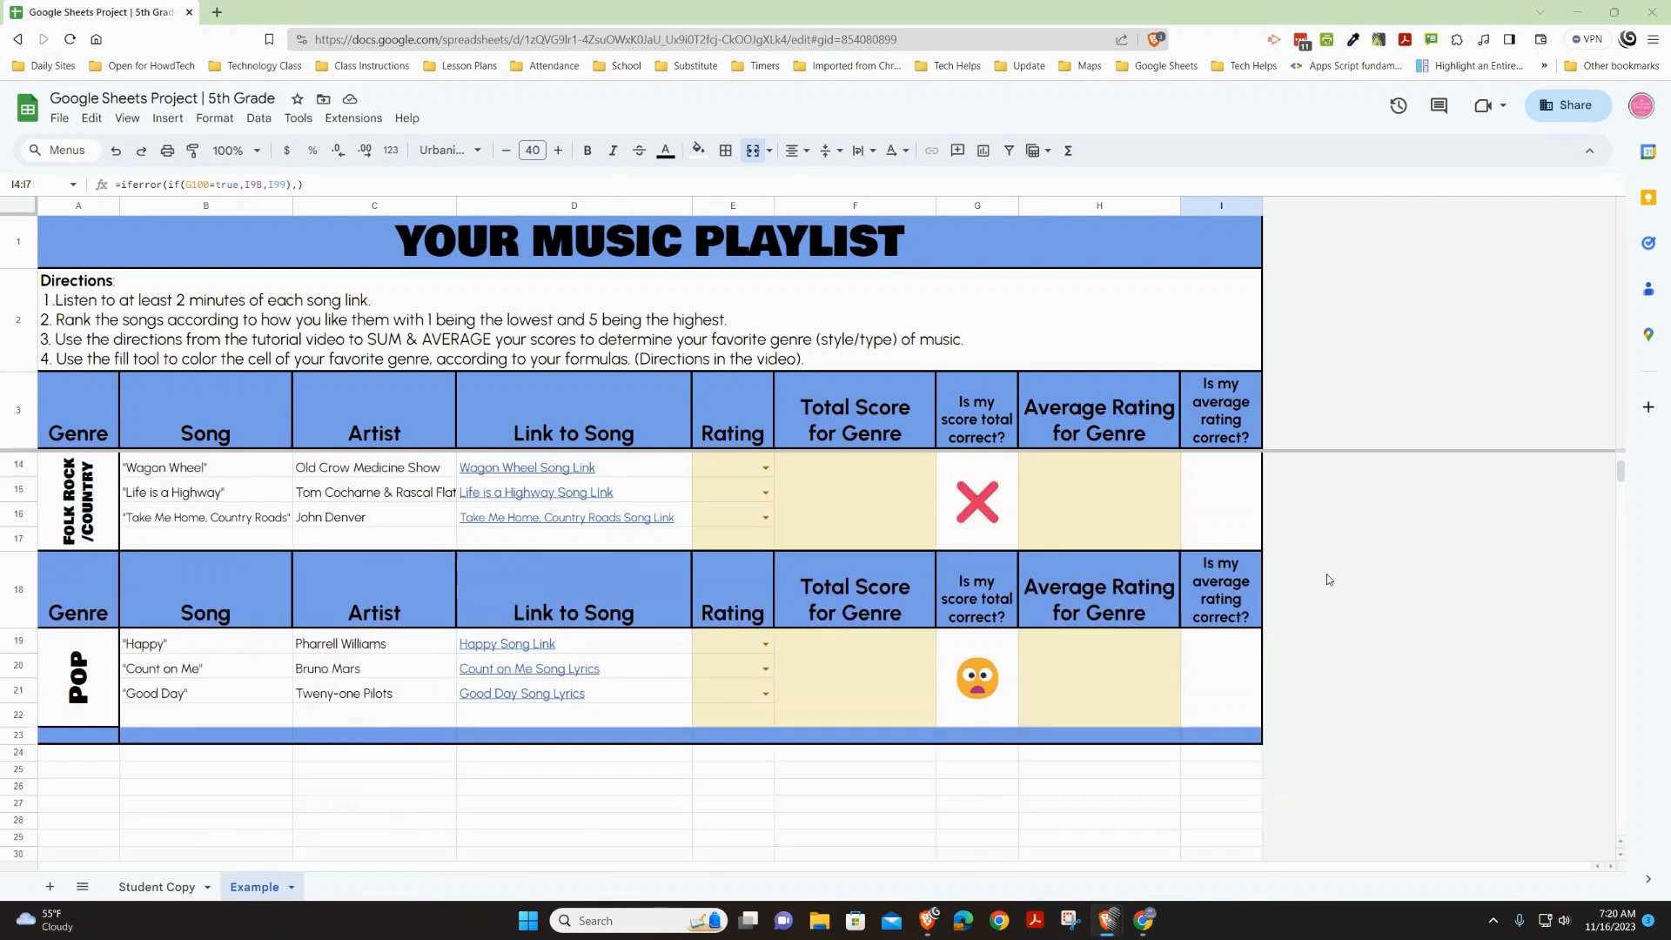
scroll(1326, 573, up, 5)
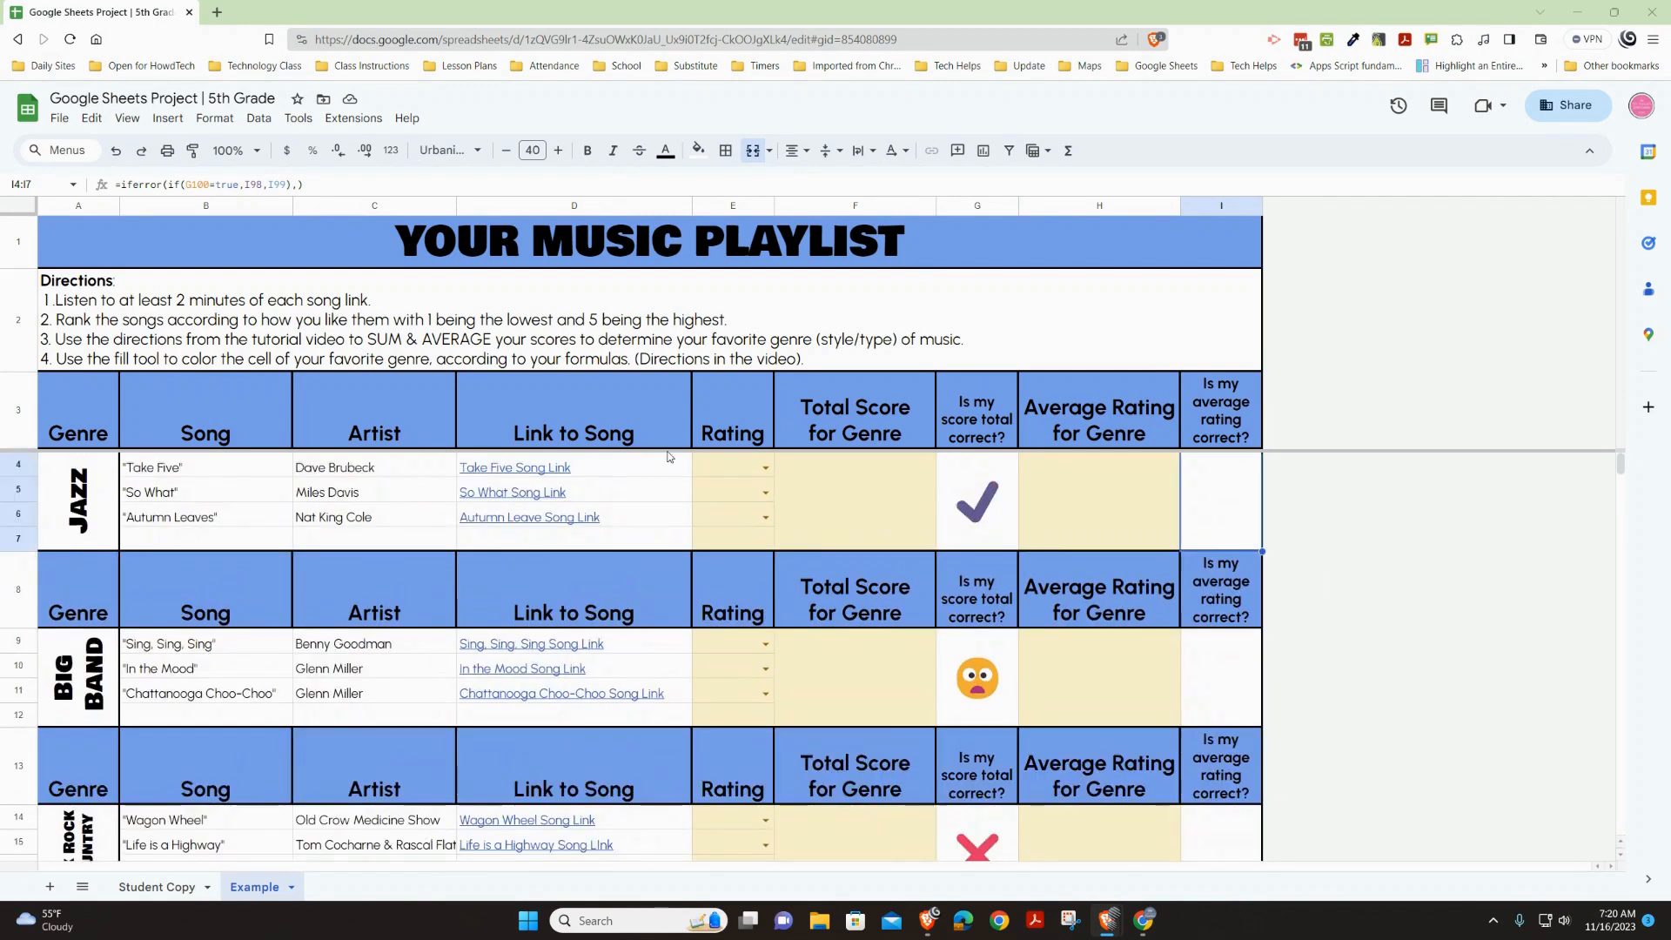
scroll(1384, 602, down, 4)
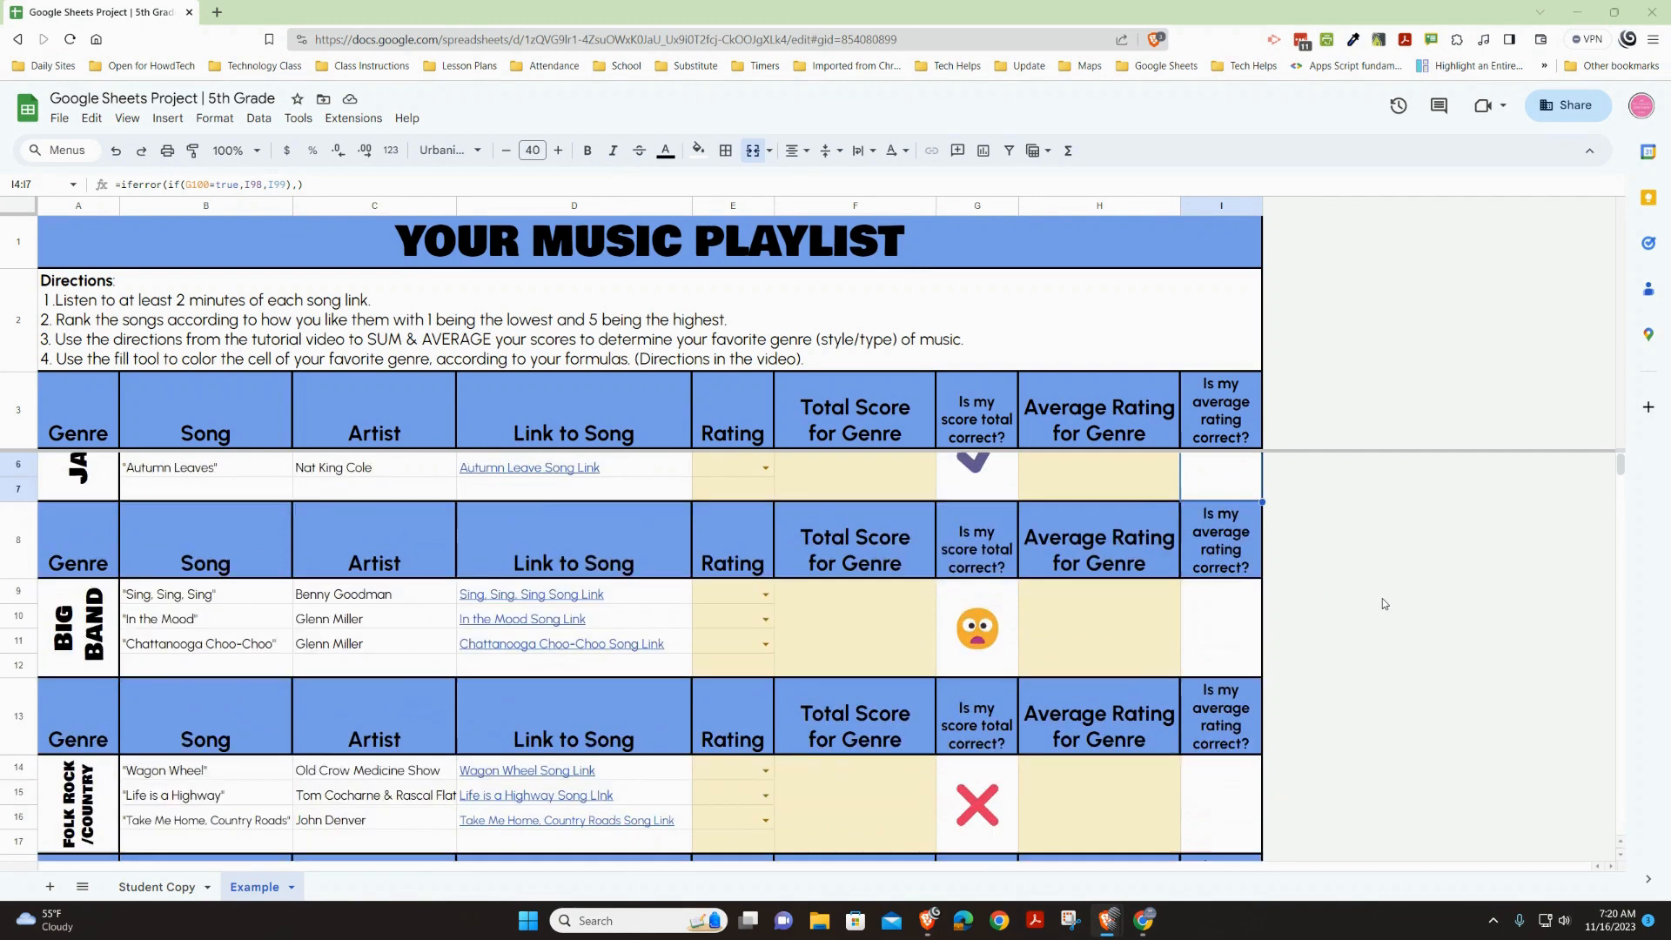
scroll(1384, 602, up, 4)
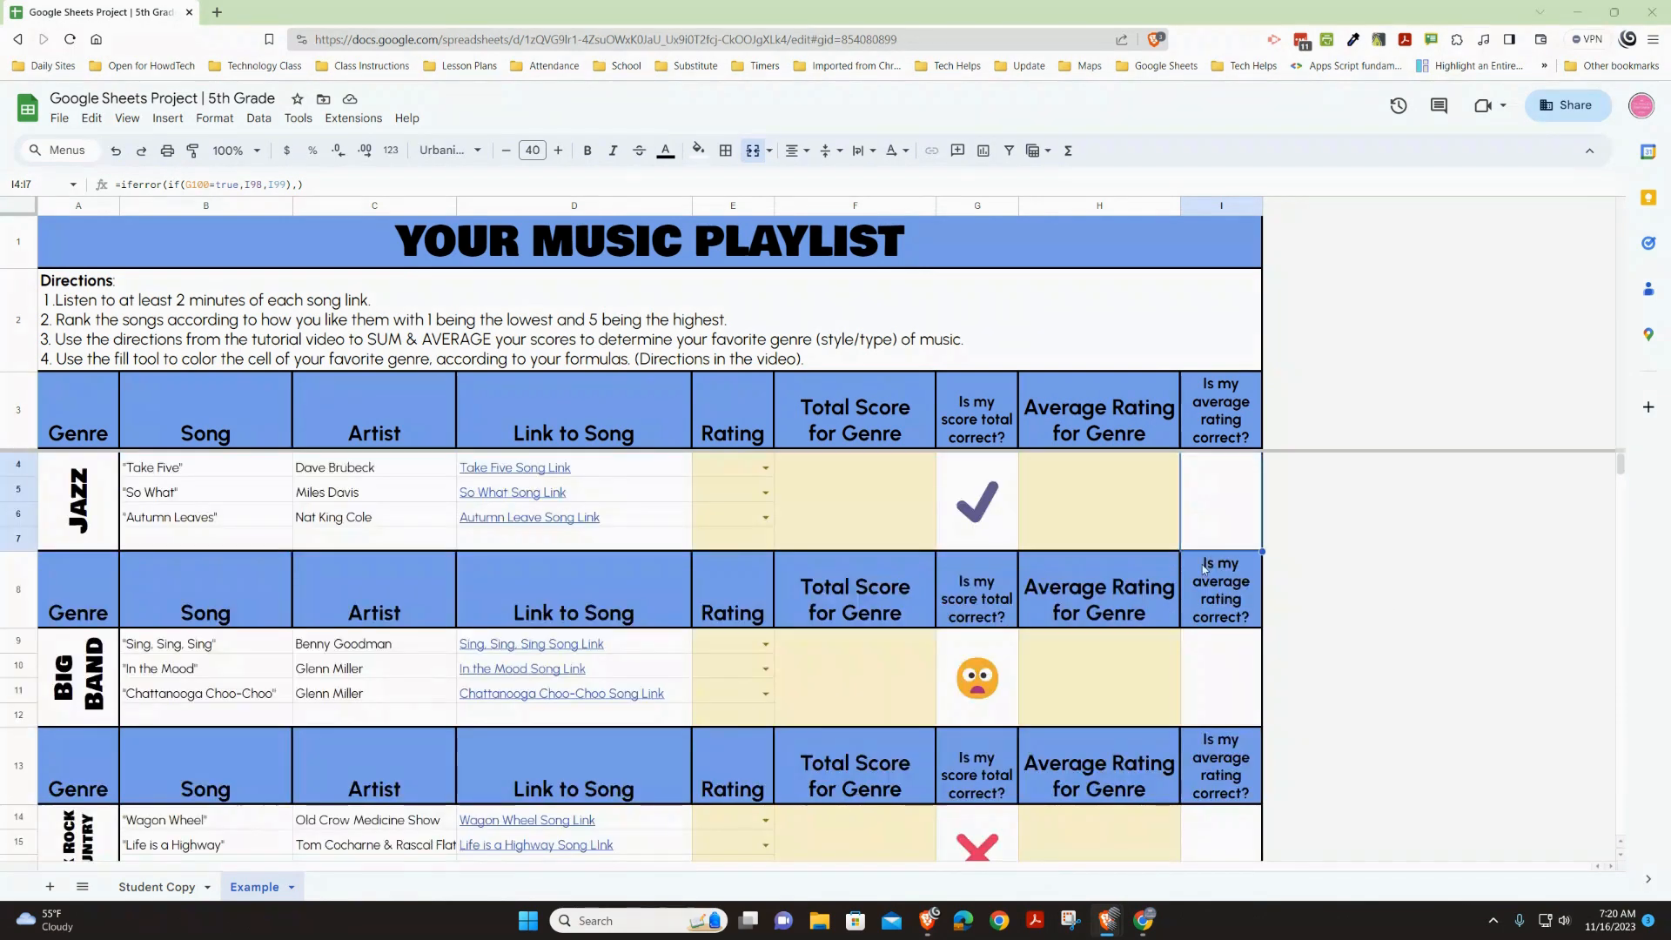
Try the sheet zoom at 125% and 75%, settle on 90%, and check how the genre sections fit.
click(254, 153)
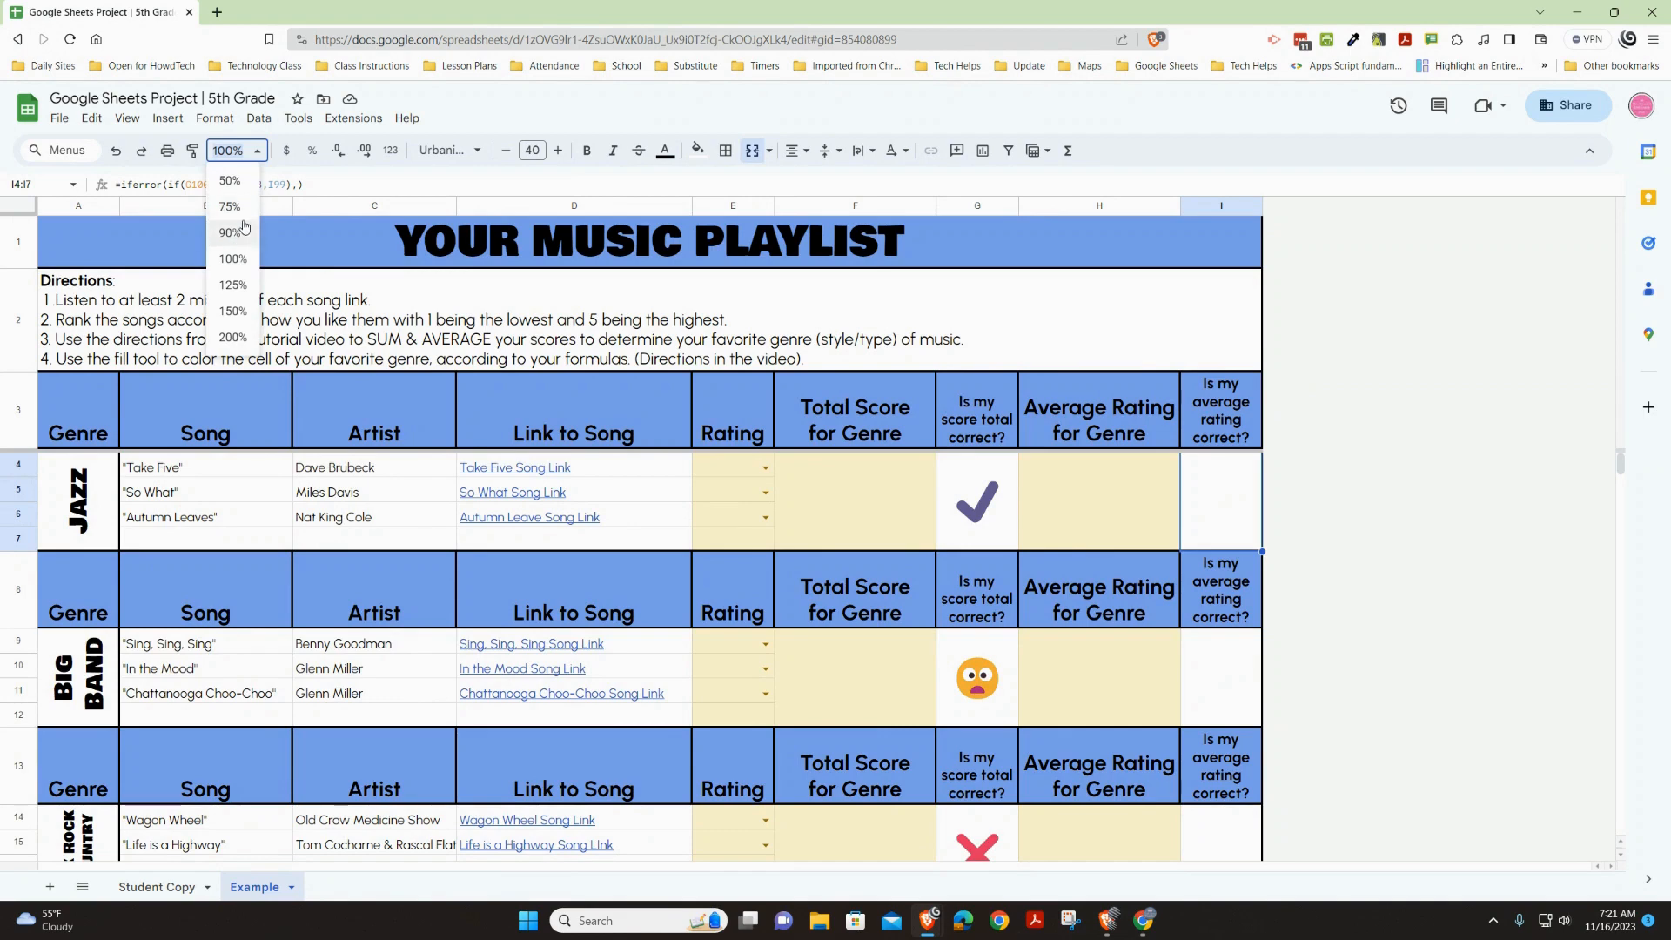
click(243, 290)
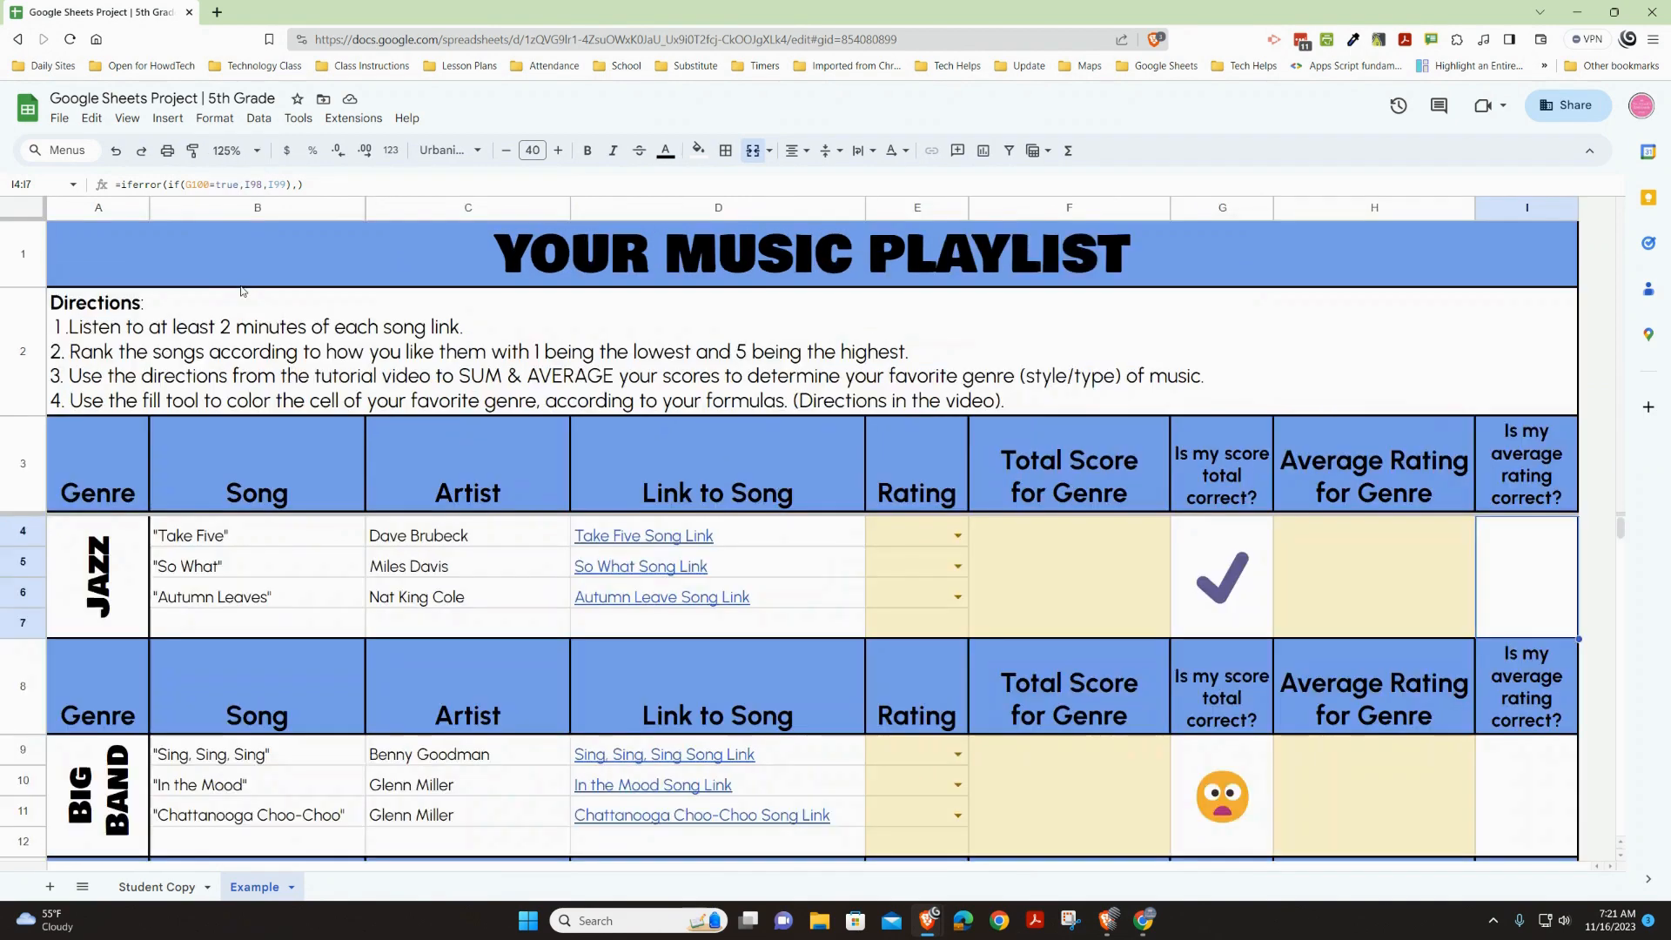
click(257, 150)
click(230, 207)
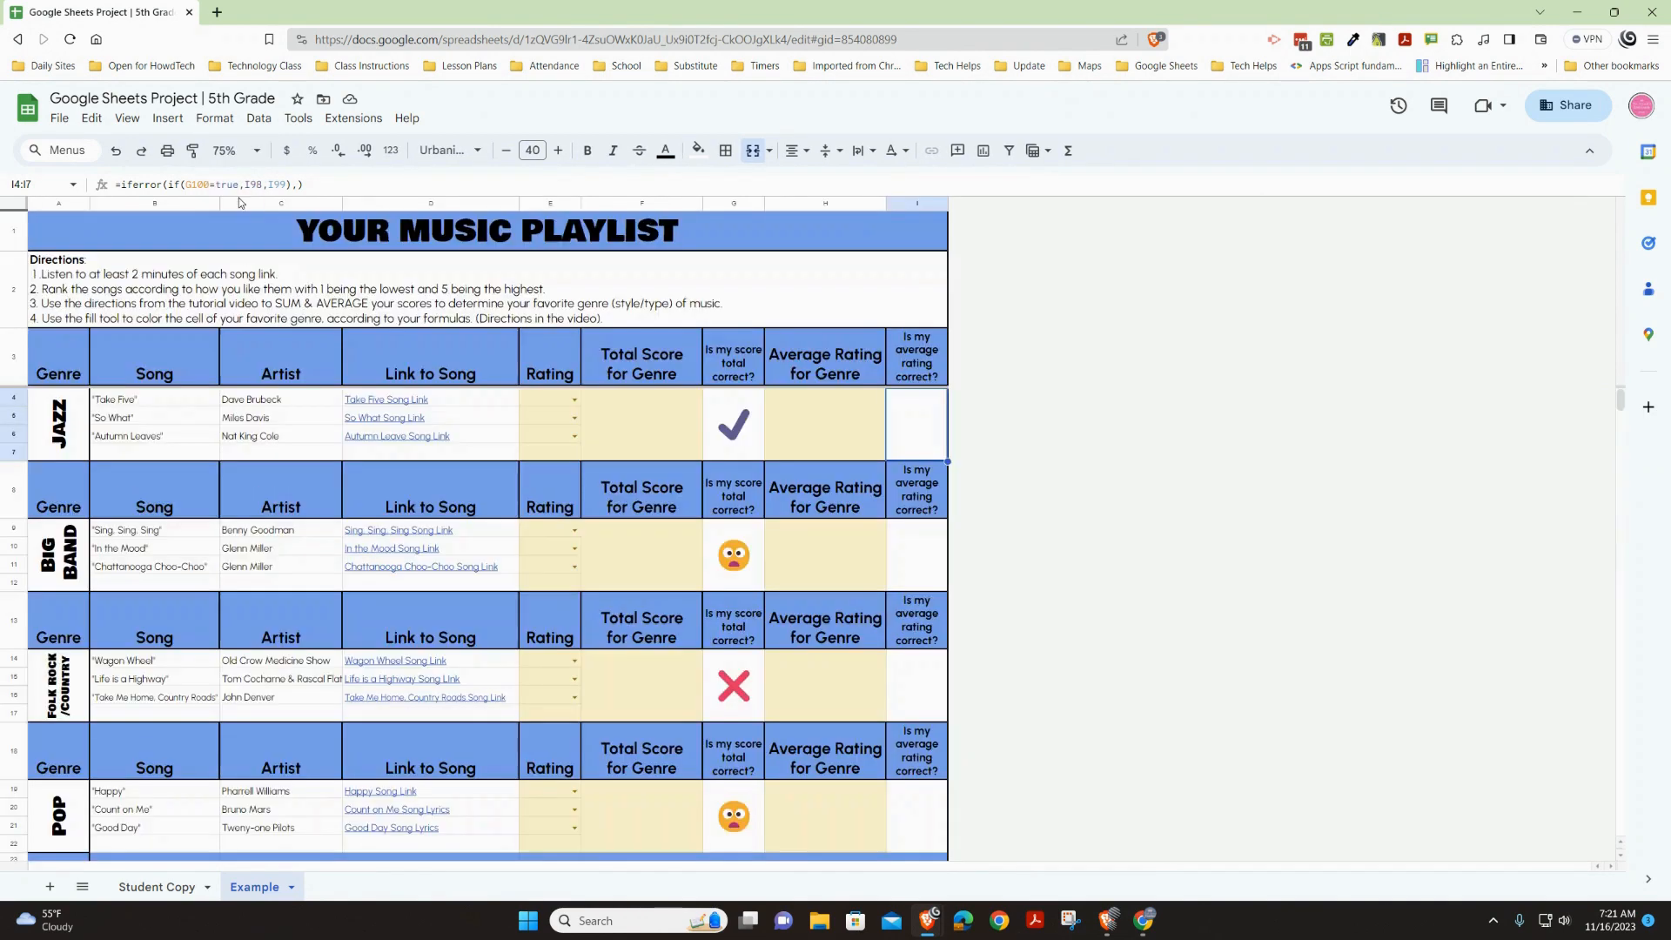
click(238, 152)
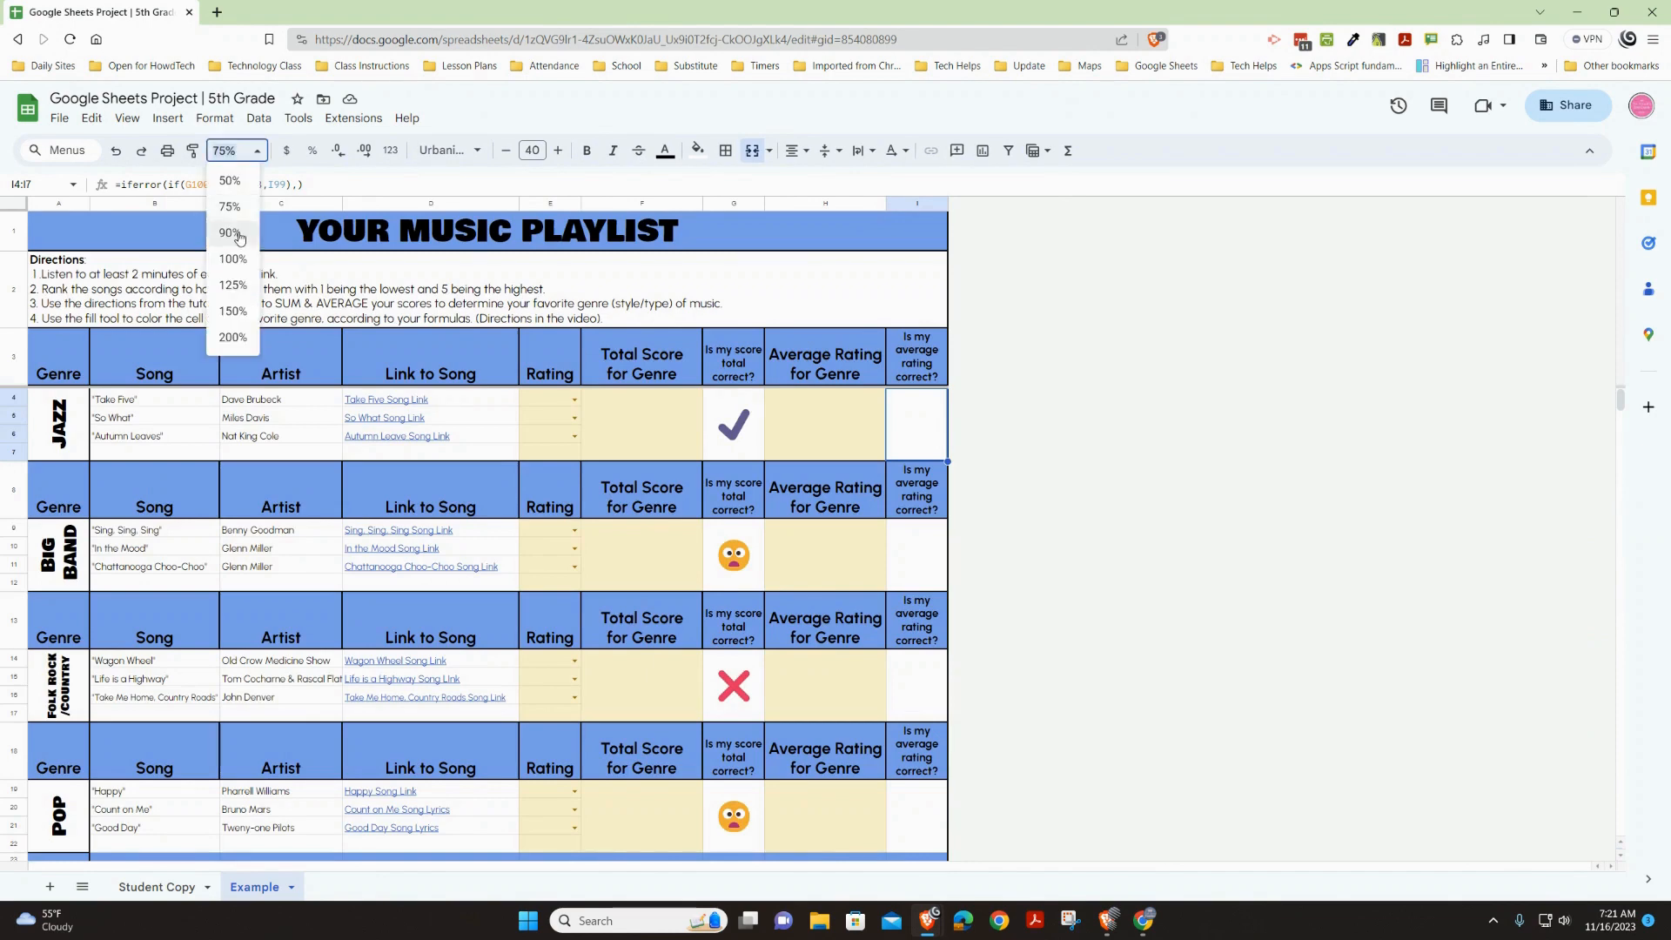
click(229, 233)
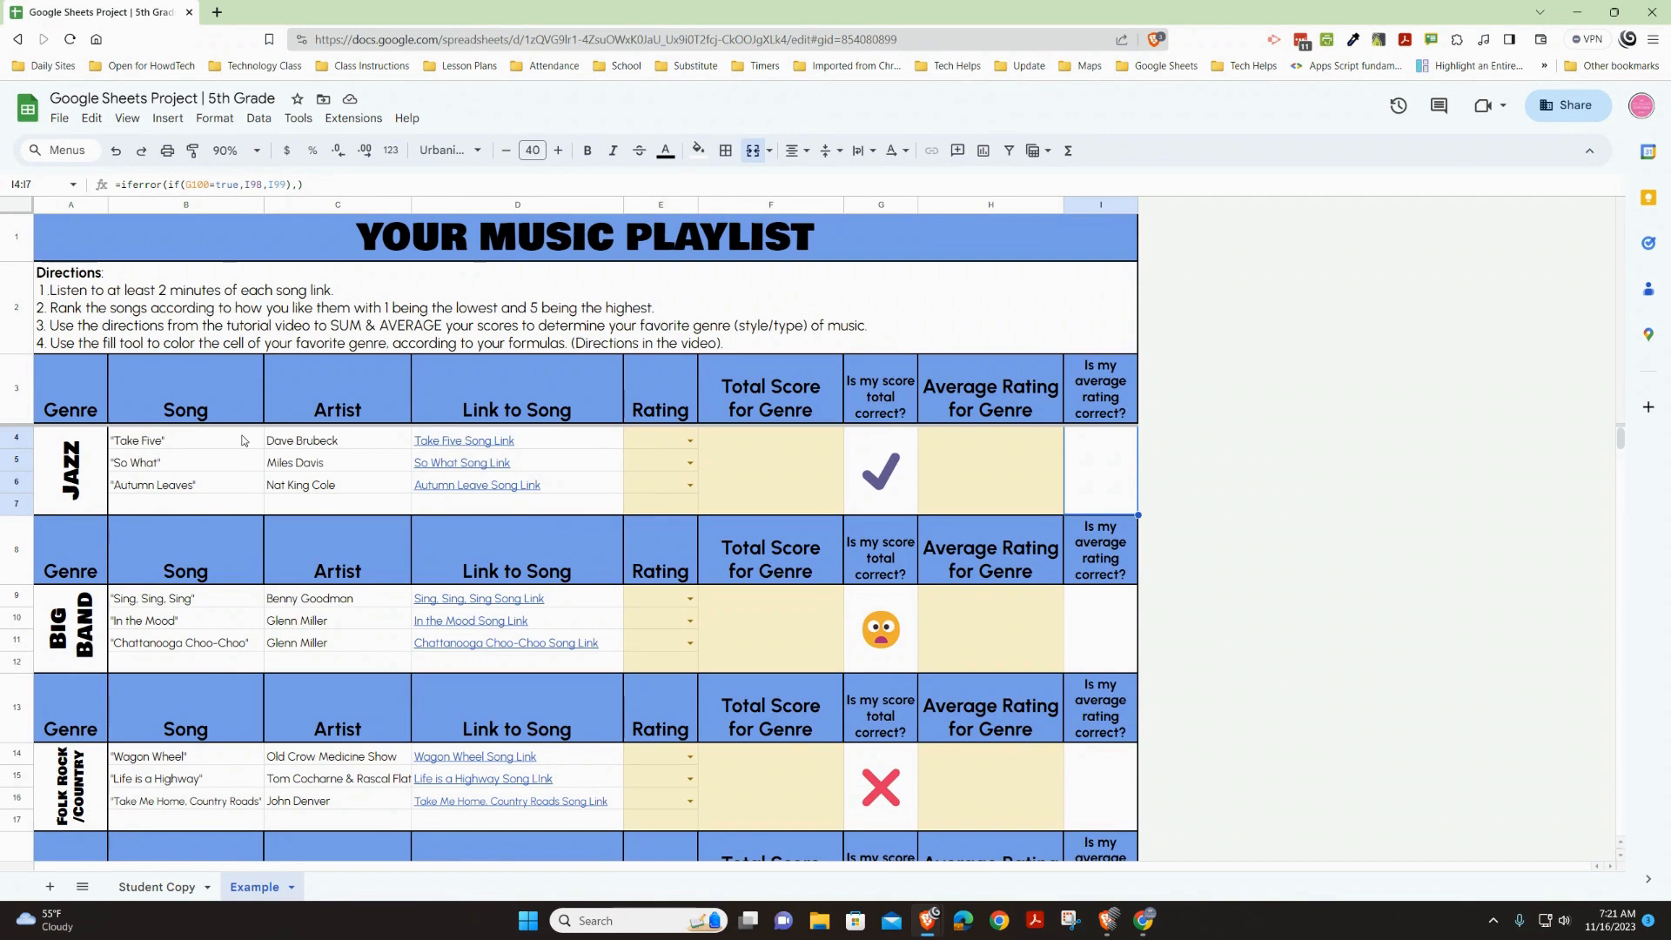
scroll(243, 441, down, 5)
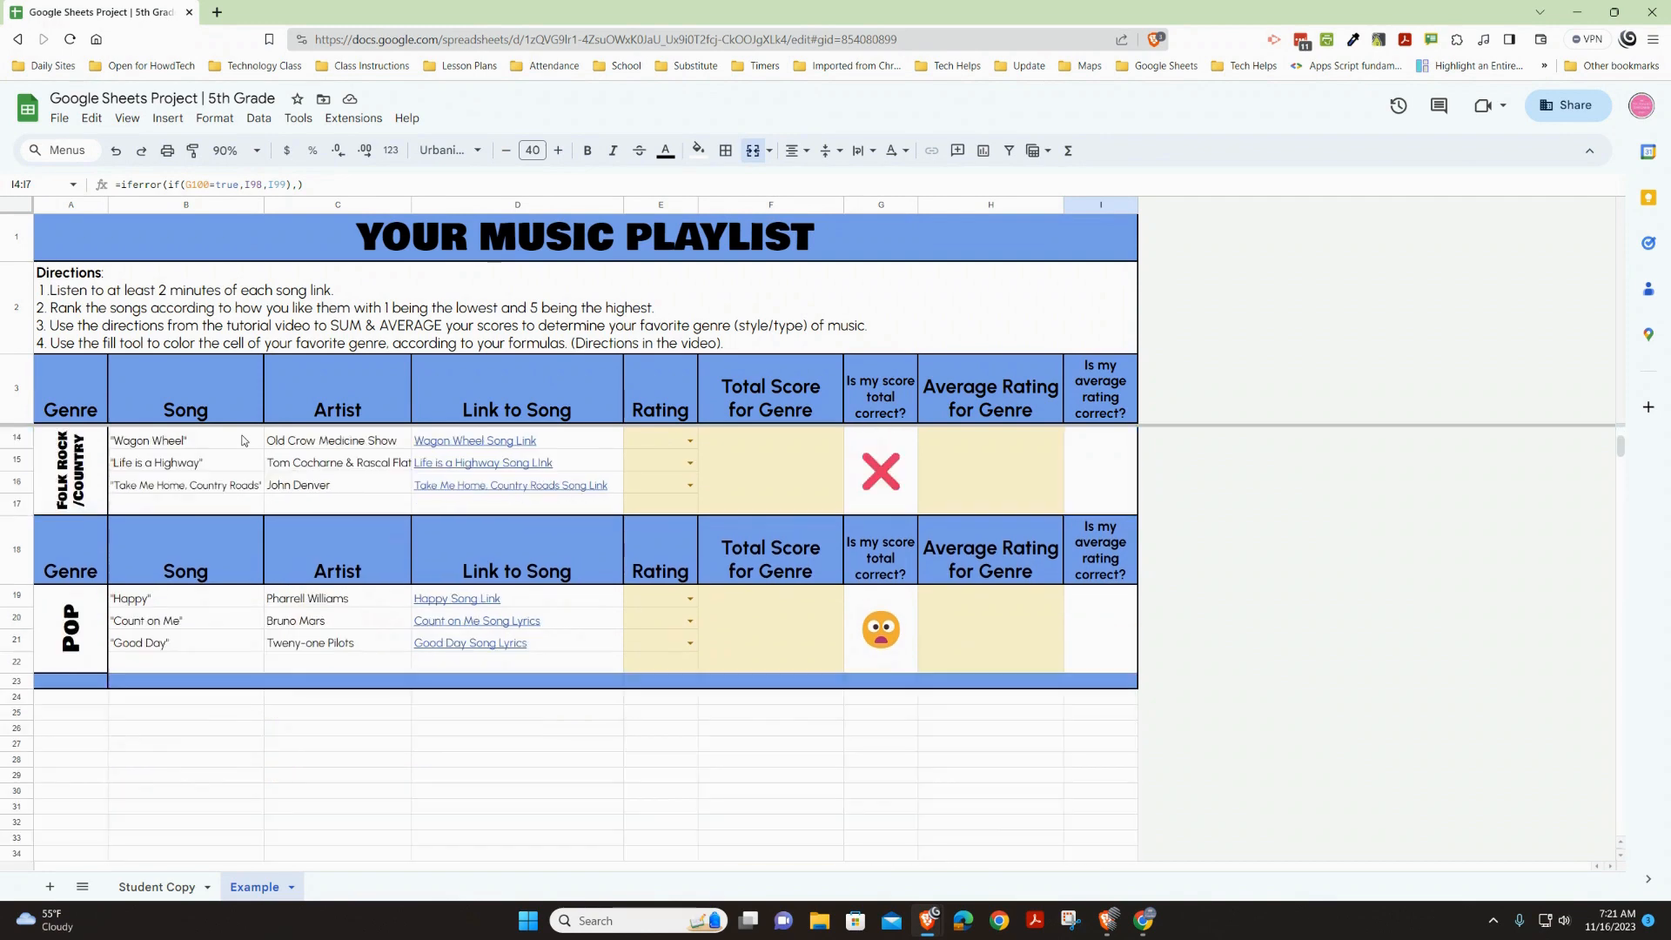
scroll(243, 441, up, 5)
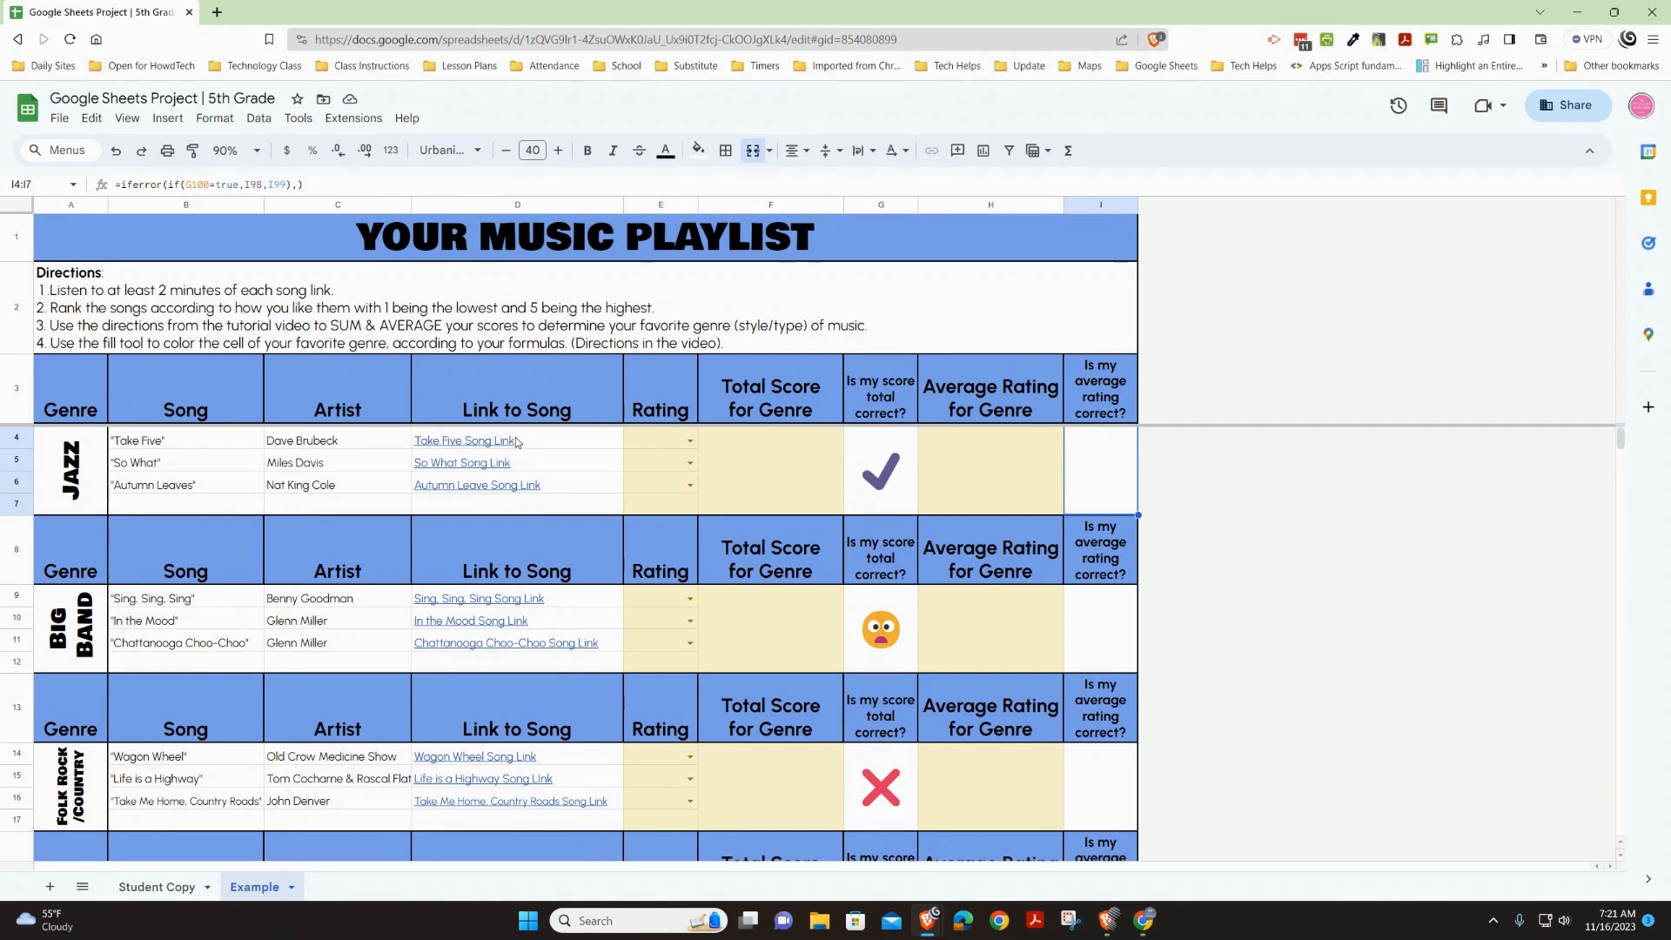
View the rating choices available for "Take Five" in the Jazz section without picking one.
mouse_move(517, 442)
click(644, 440)
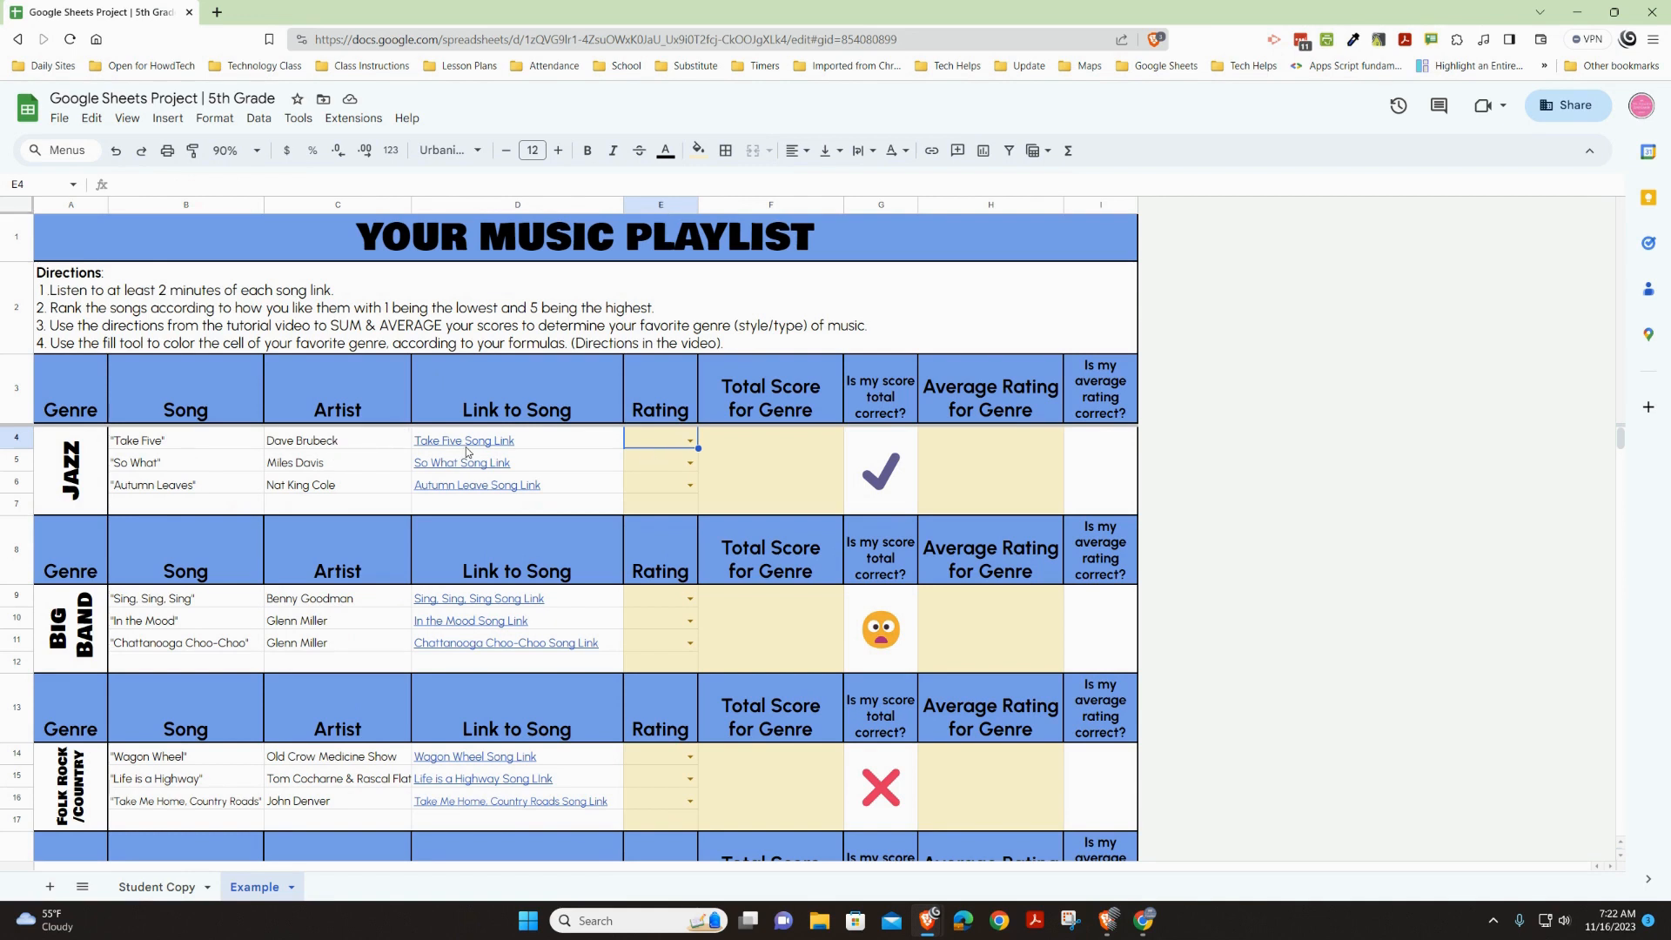
mouse_move(466, 449)
click(692, 439)
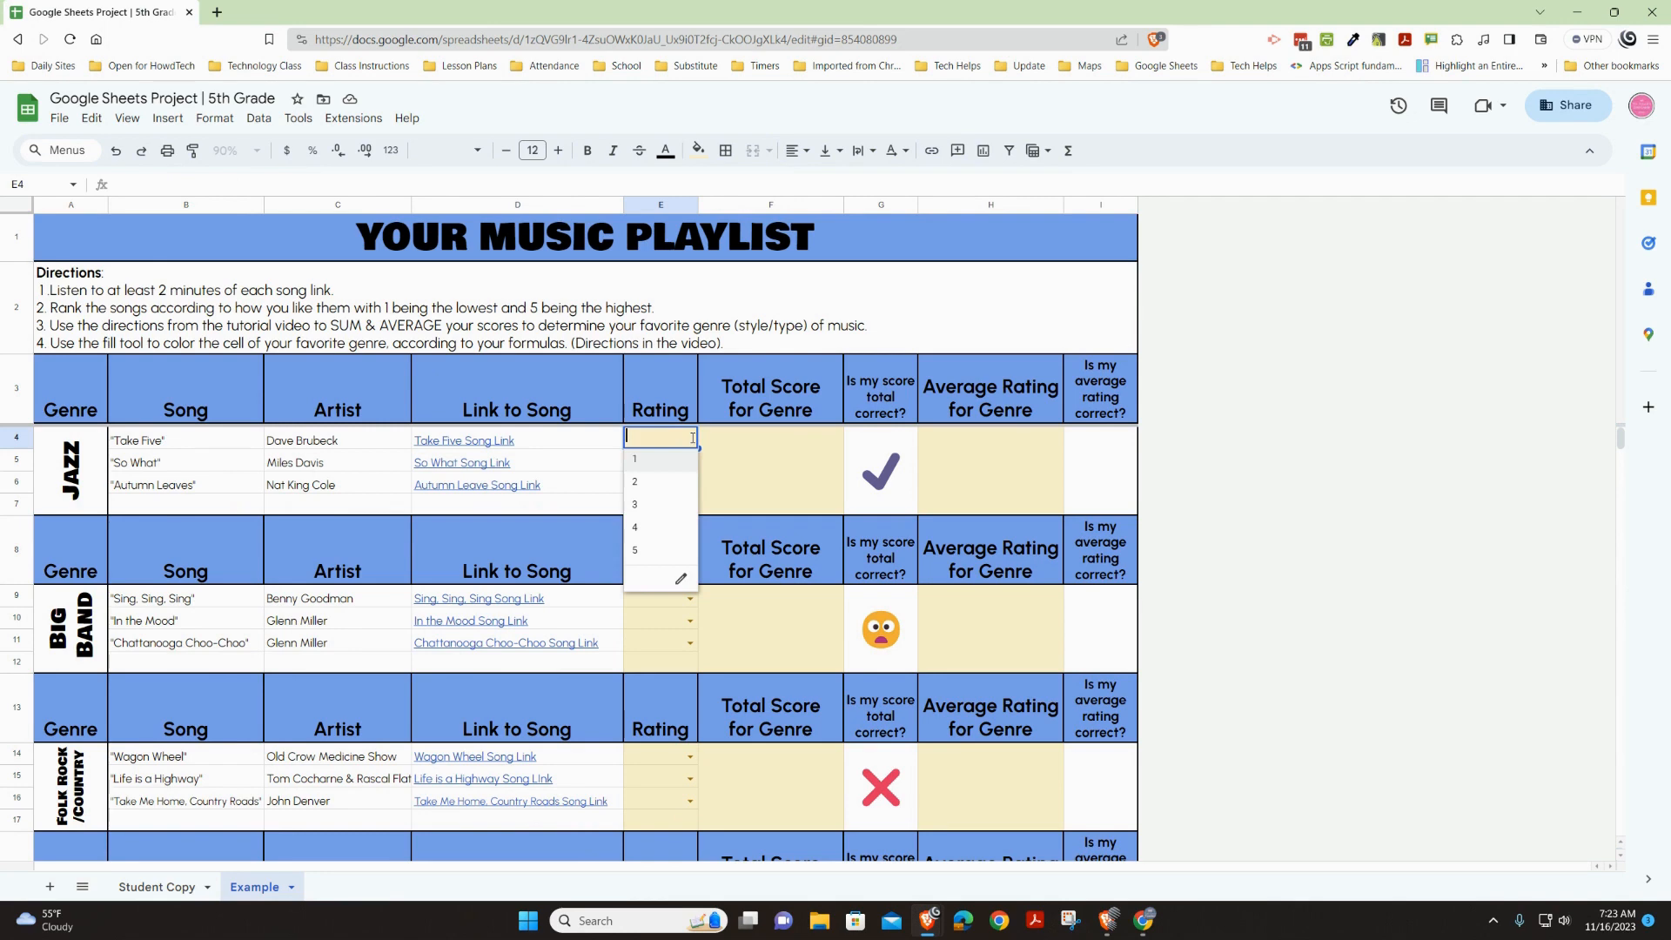
key(Escape)
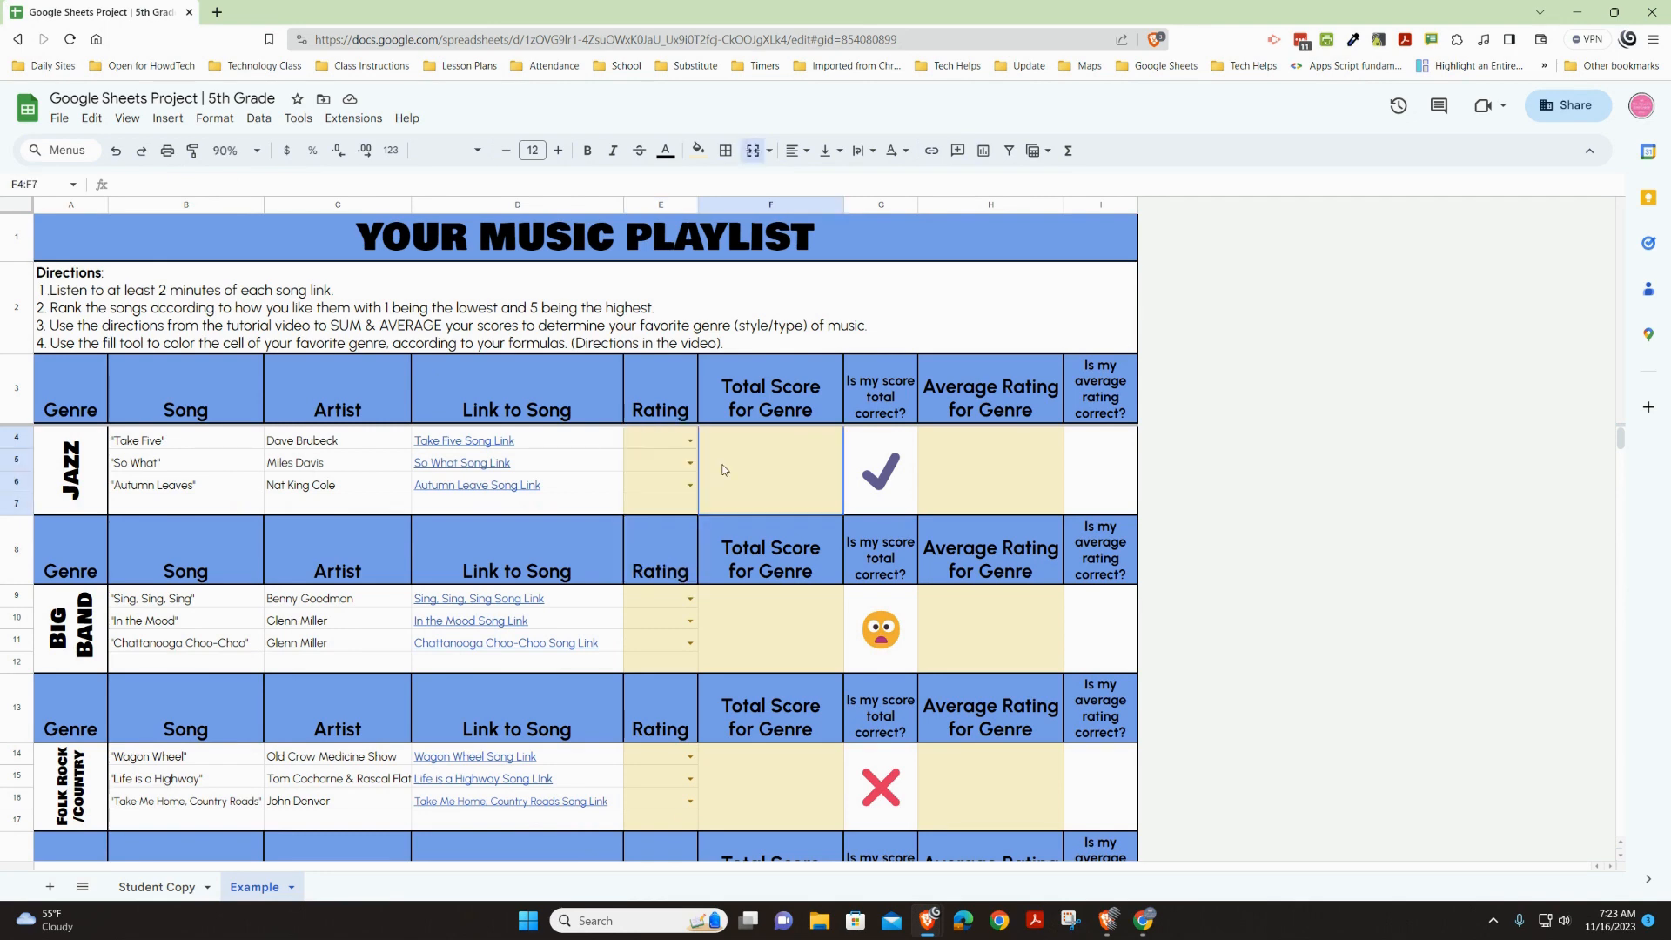
Try to enter a rating of 10 for "Take Five" in cell E4.
click(649, 439)
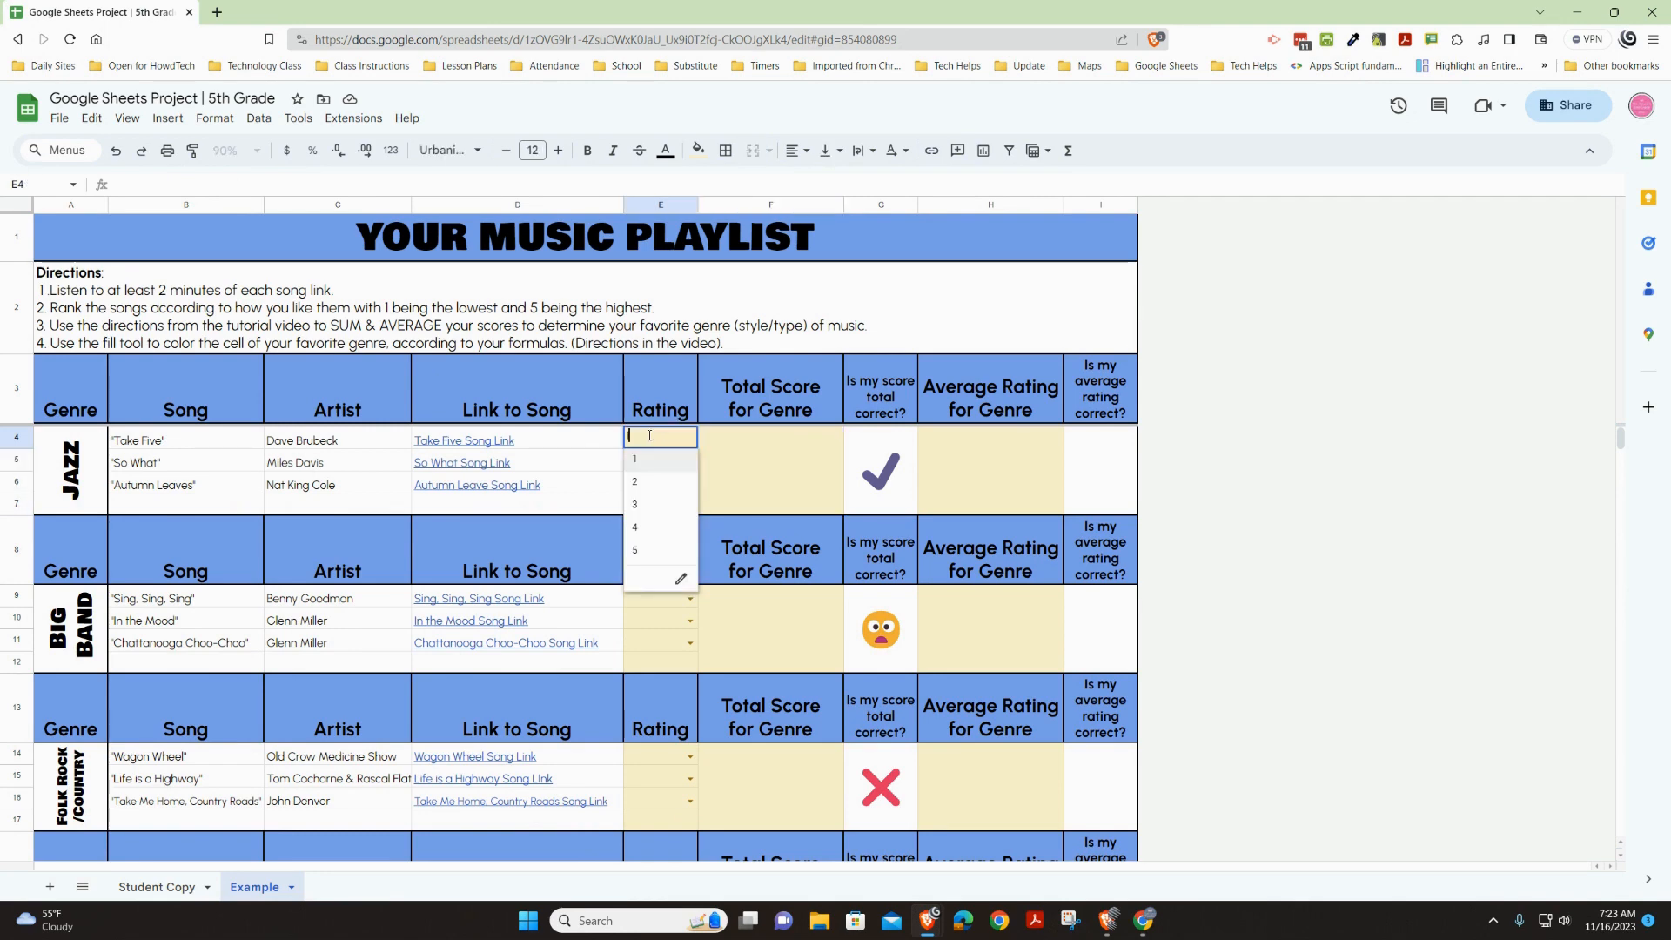
text(10)
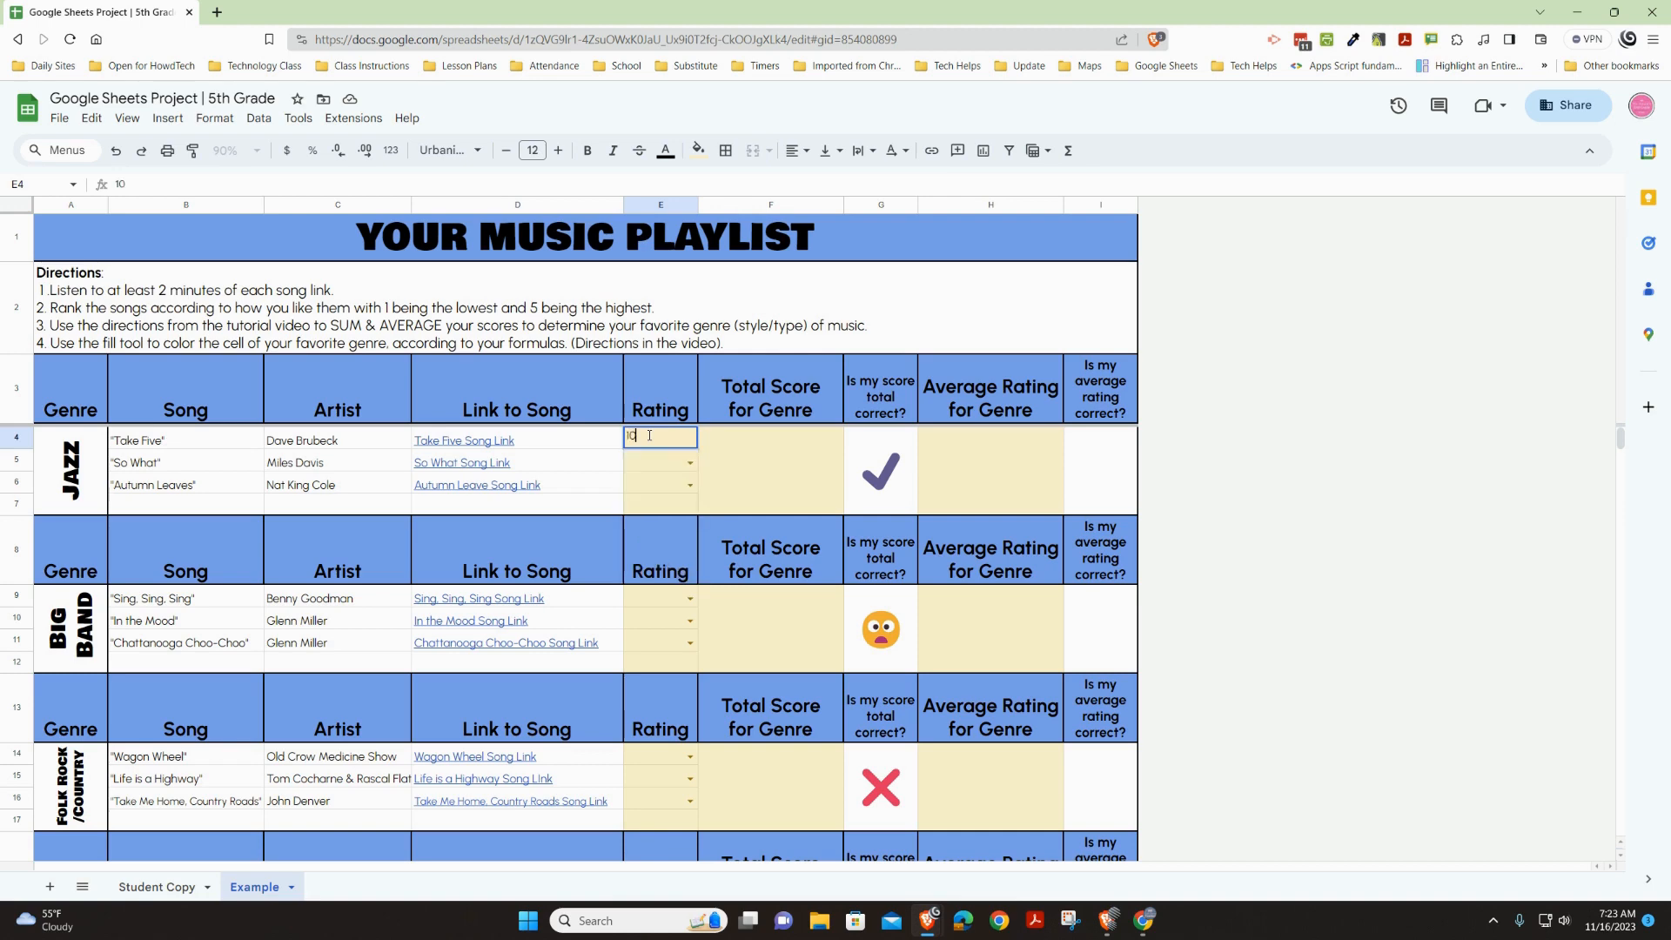
key(Return)
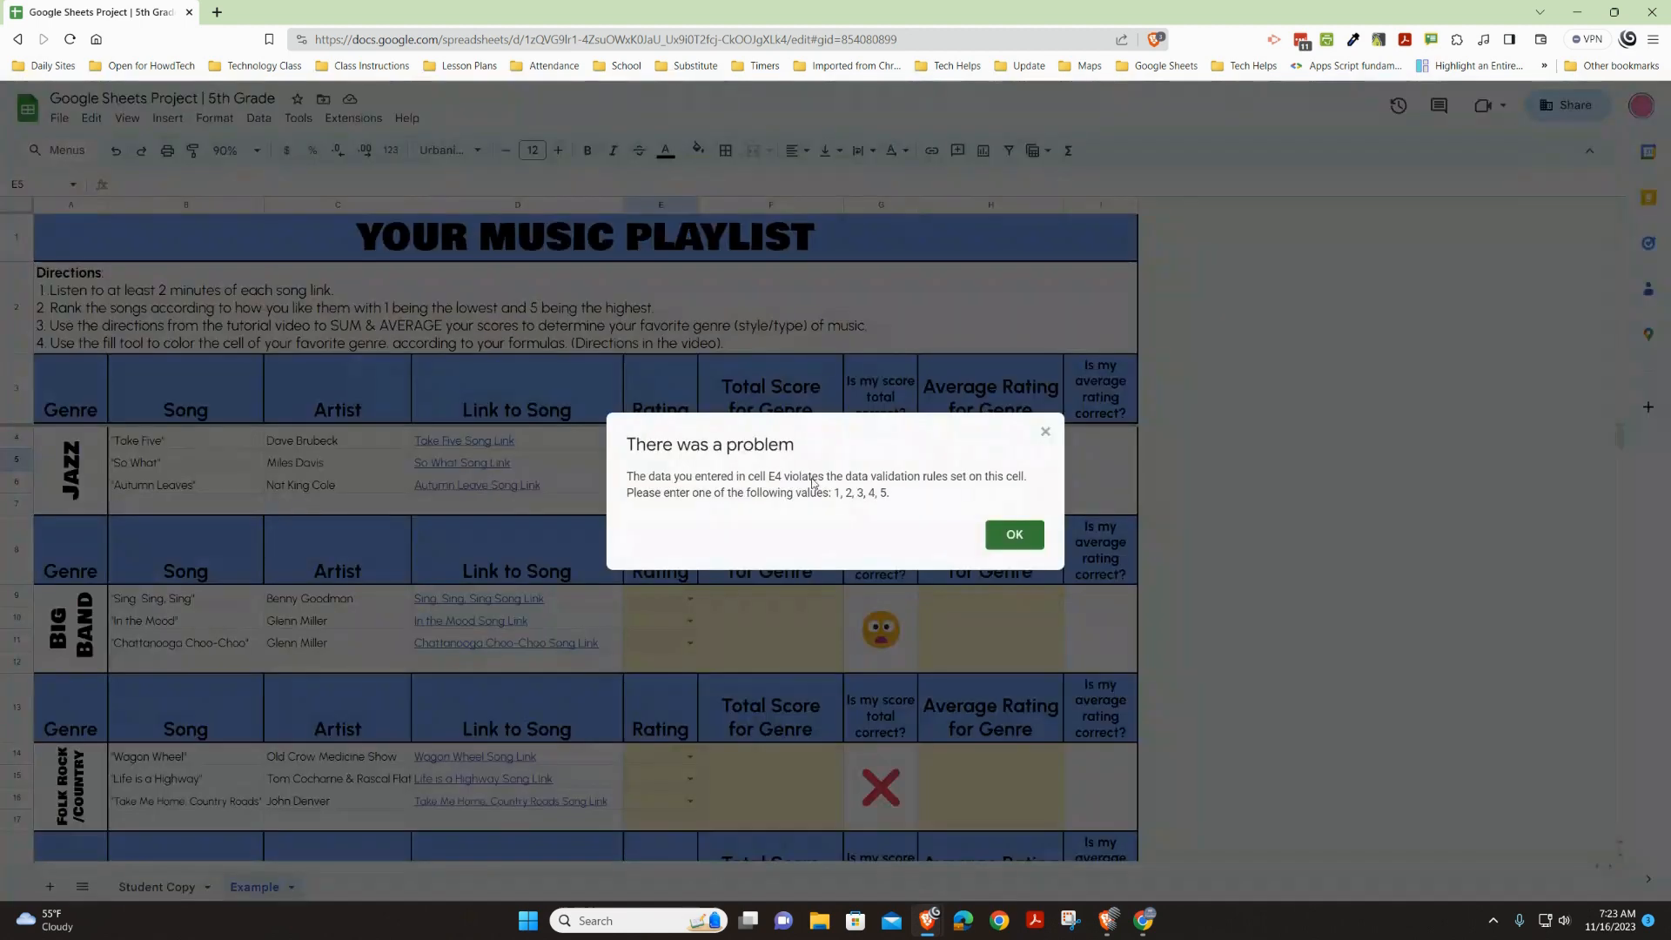
click(1002, 535)
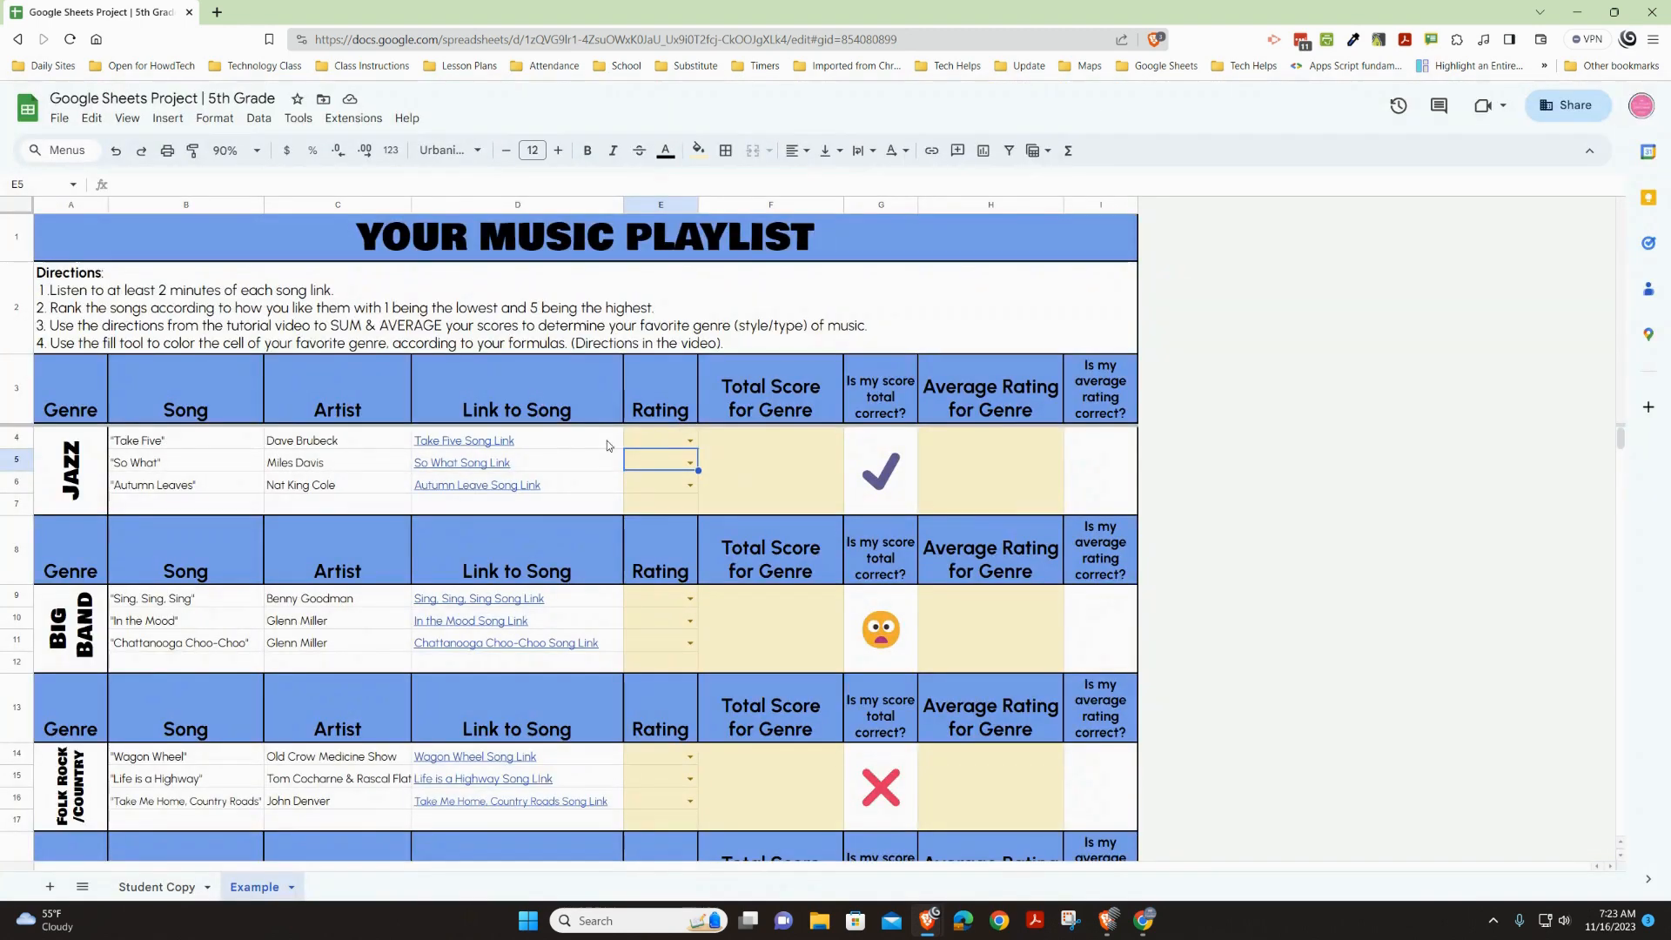
Rate the Jazz songs: 4 for "Take Five", 5 for "So What" and 5 for "Autumn Leaves".
click(661, 444)
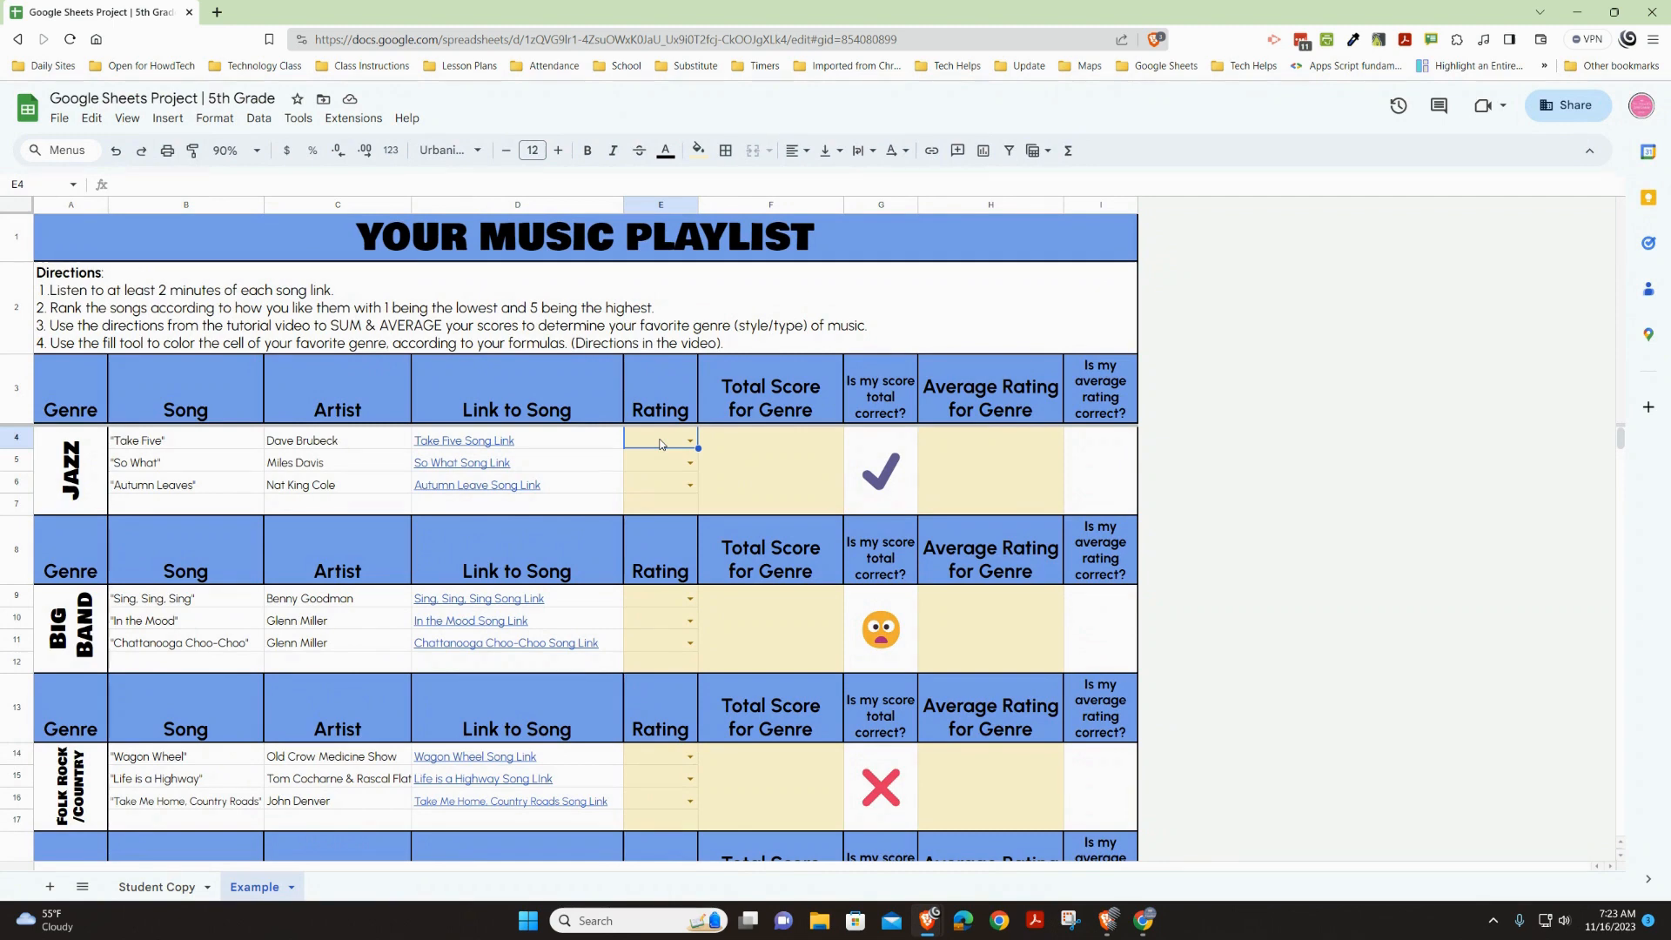
text(4)
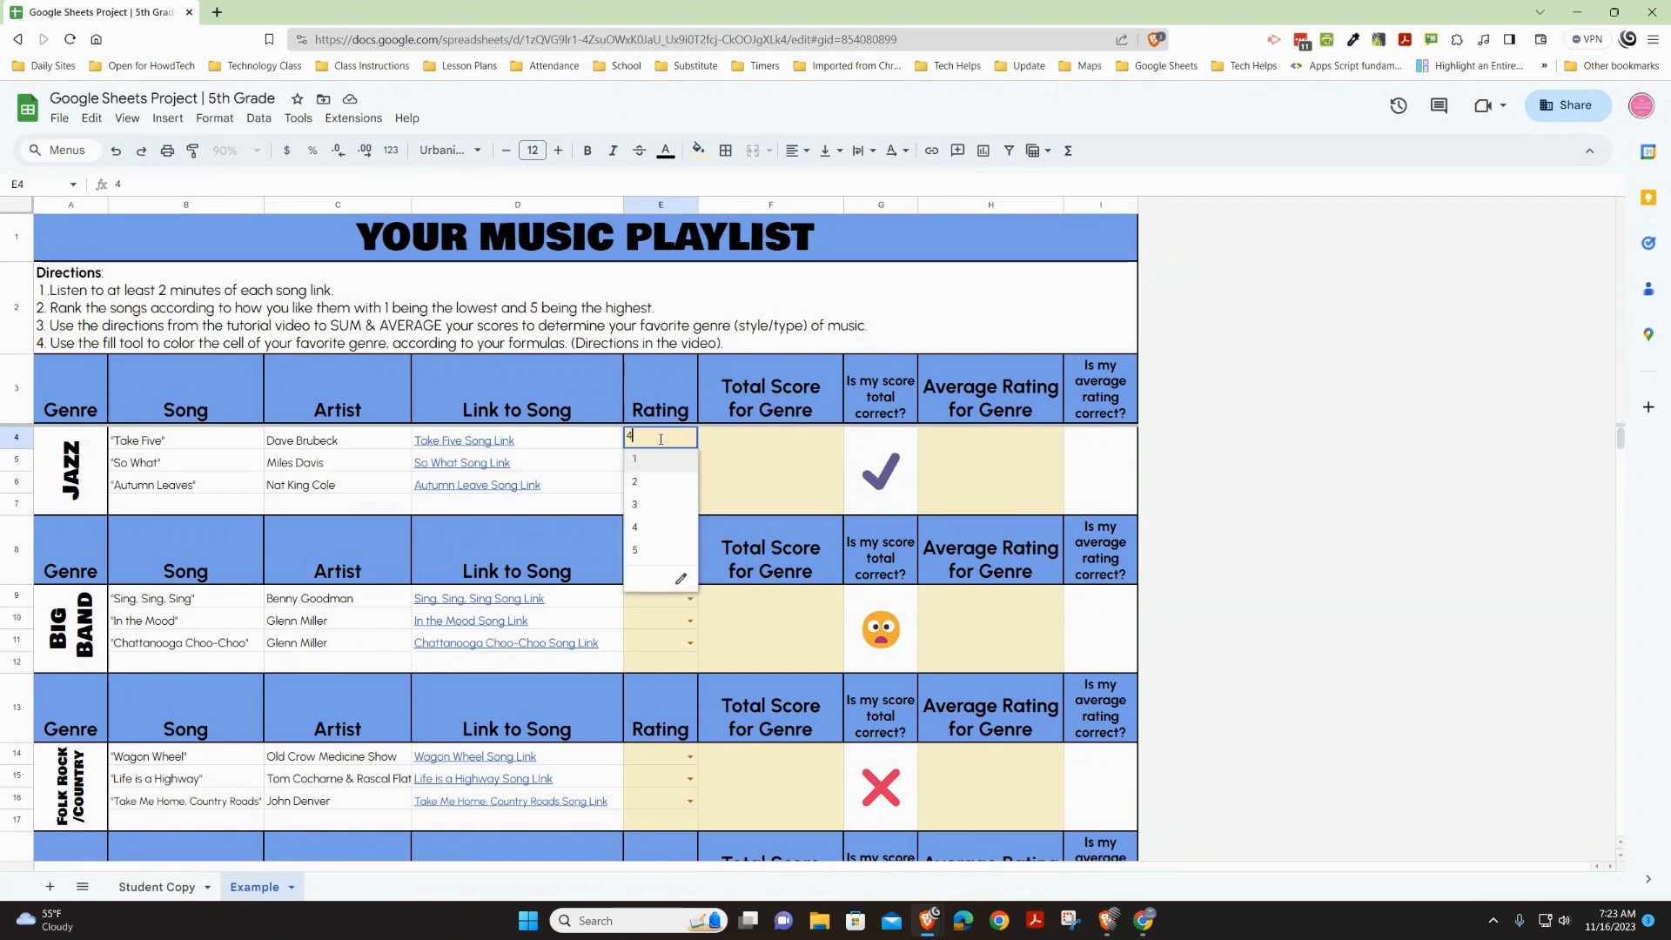
key(Return)
text(5)
key(Return)
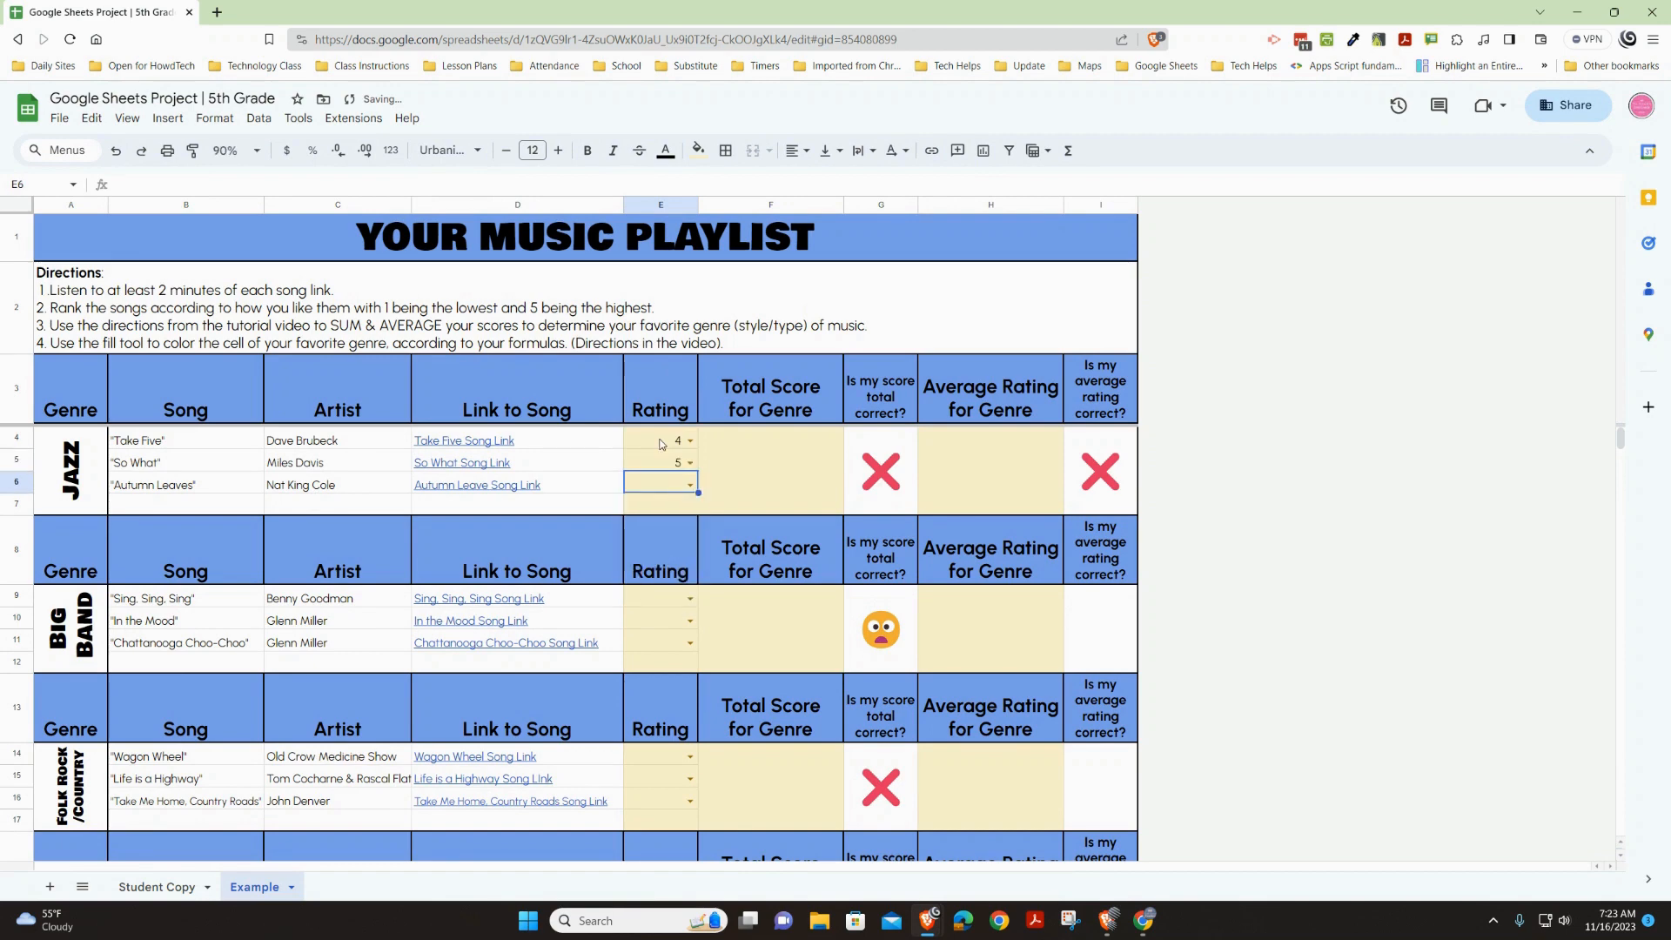
text(5)
key(Return)
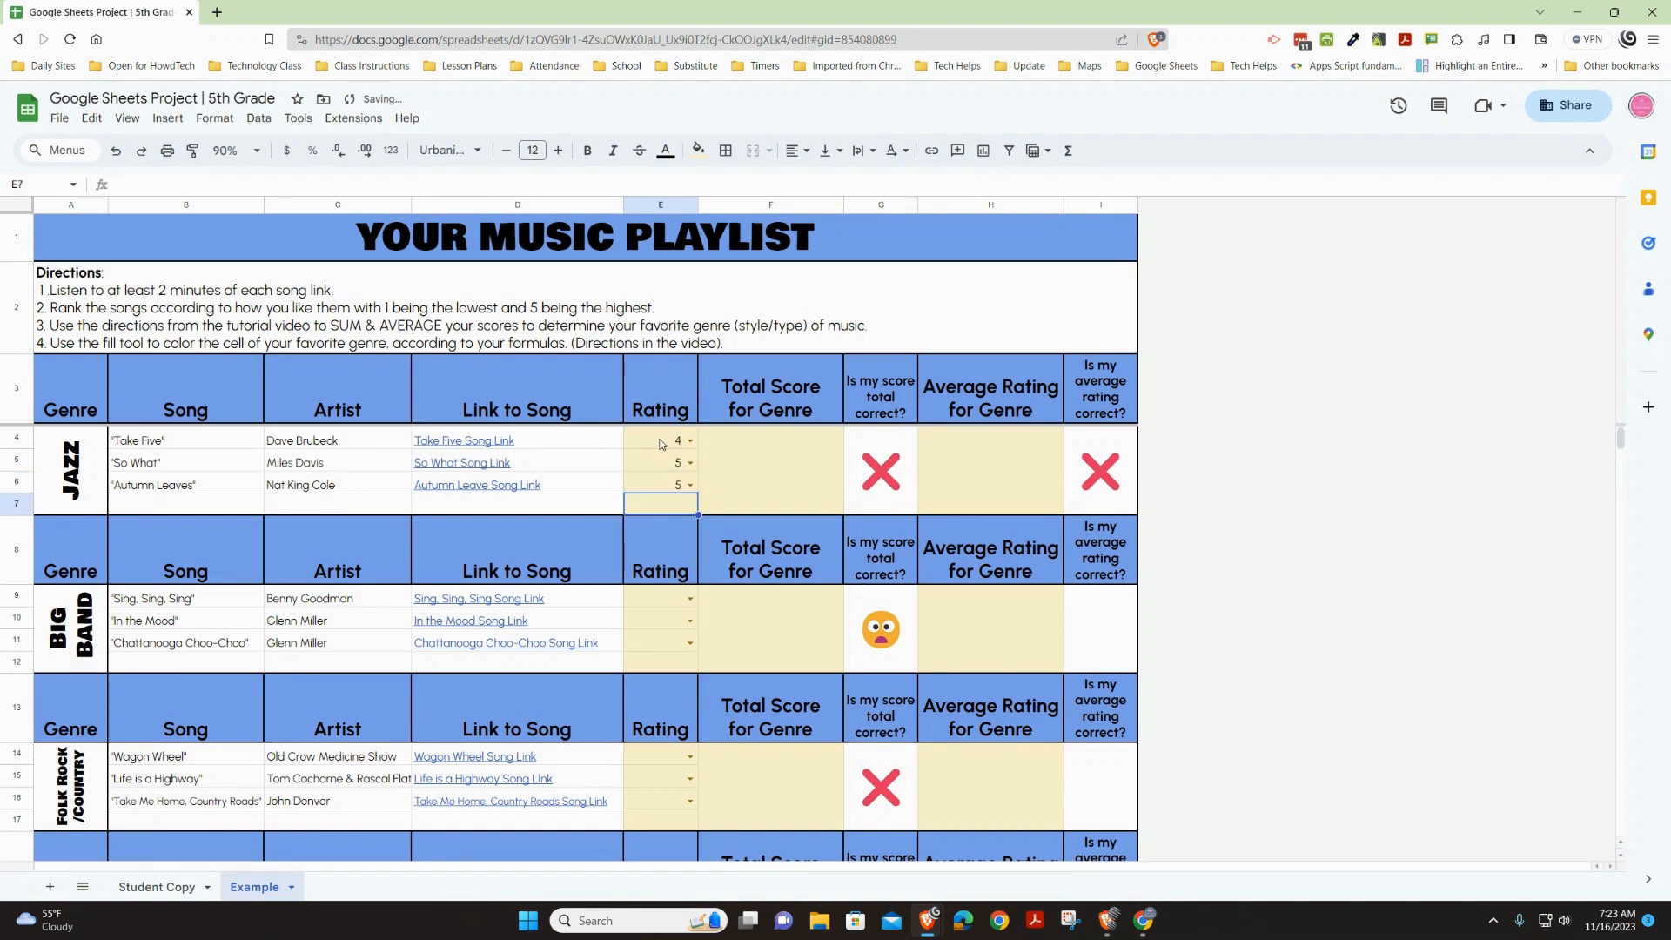
Rate the Big Band songs: 4 for "Sing, Sing, Sing", 4 for "In the Mood" and 5 for "Chattanooga Choo-Choo".
click(672, 597)
text(4)
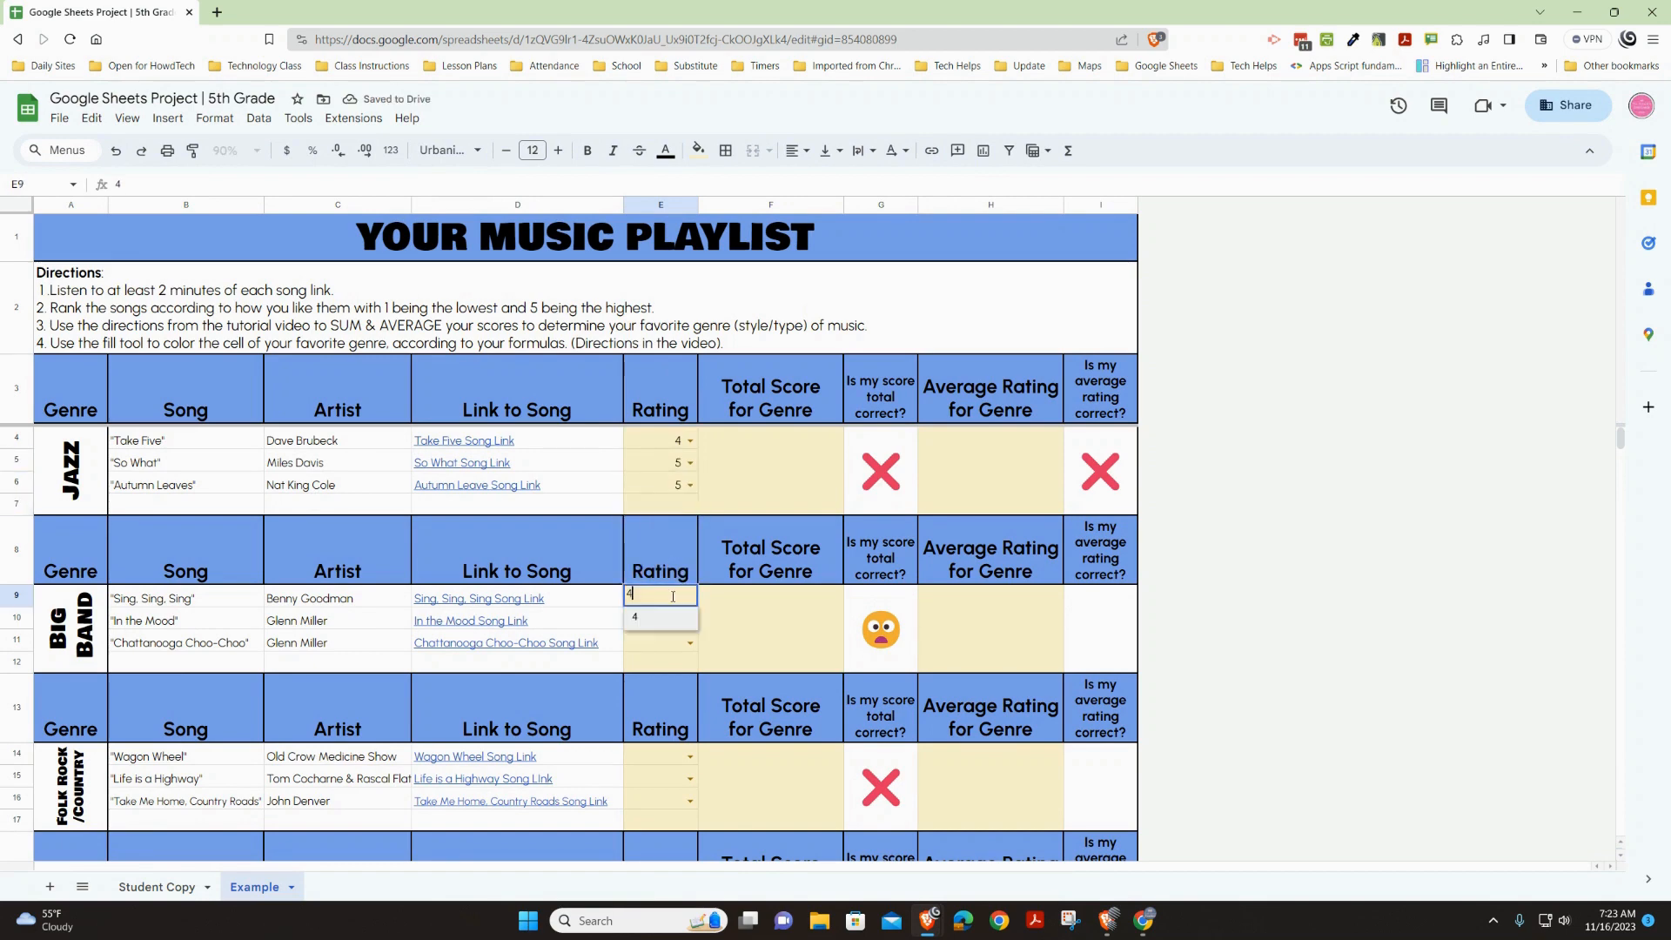
key(Return)
text(4)
key(Return)
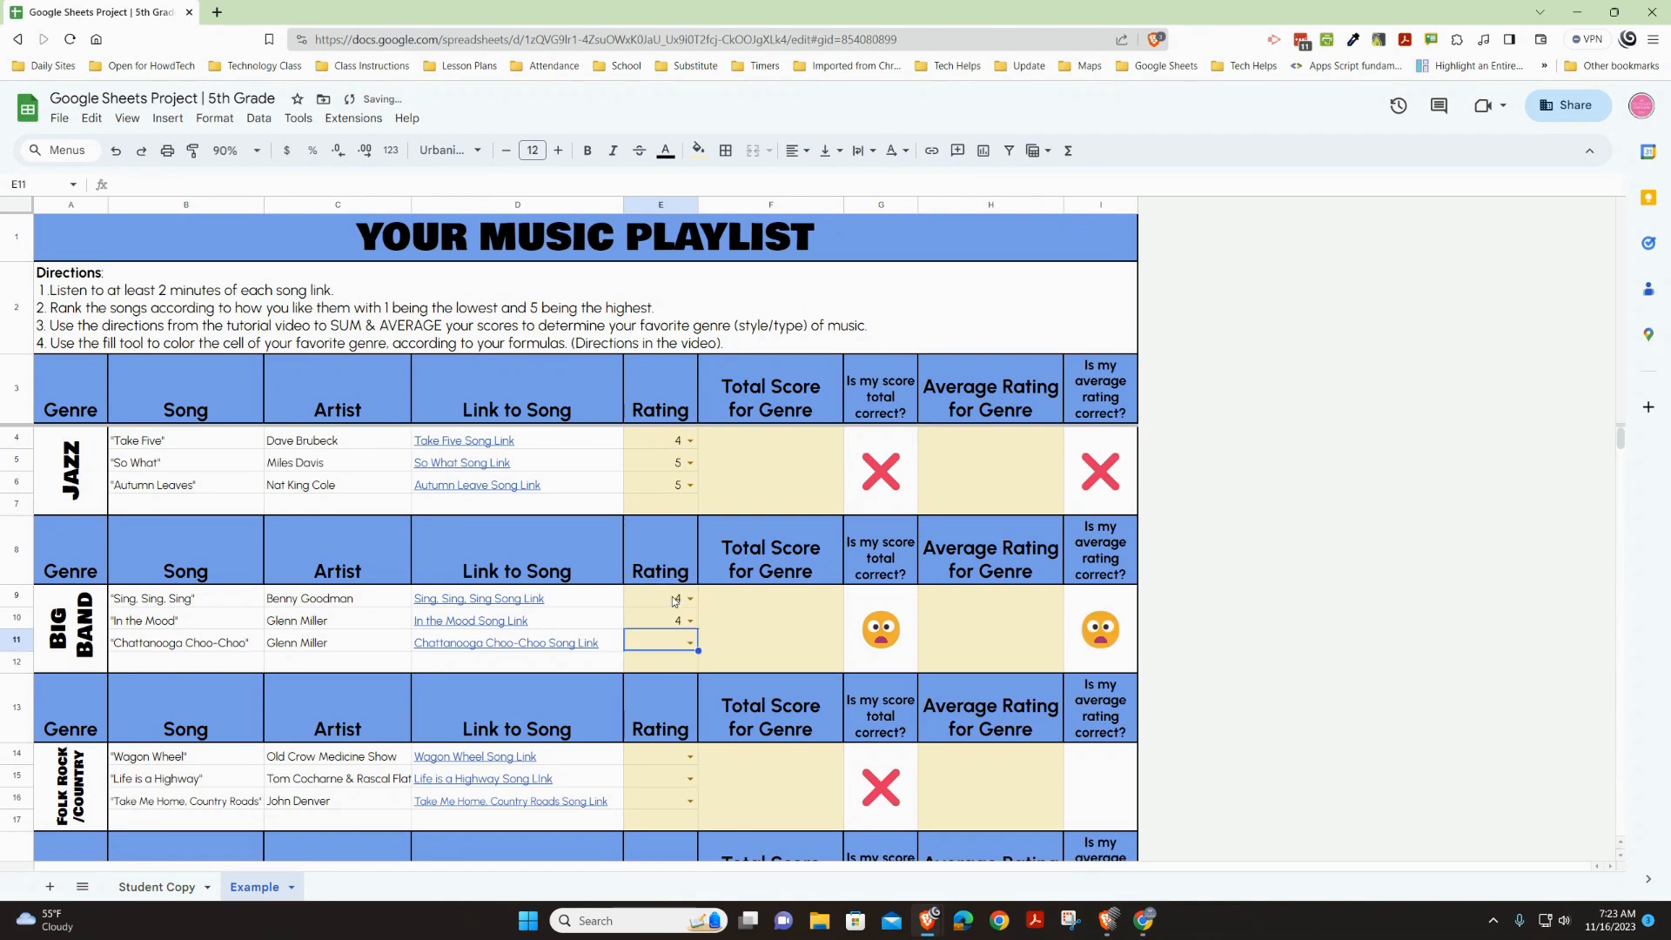
text(5)
key(Return)
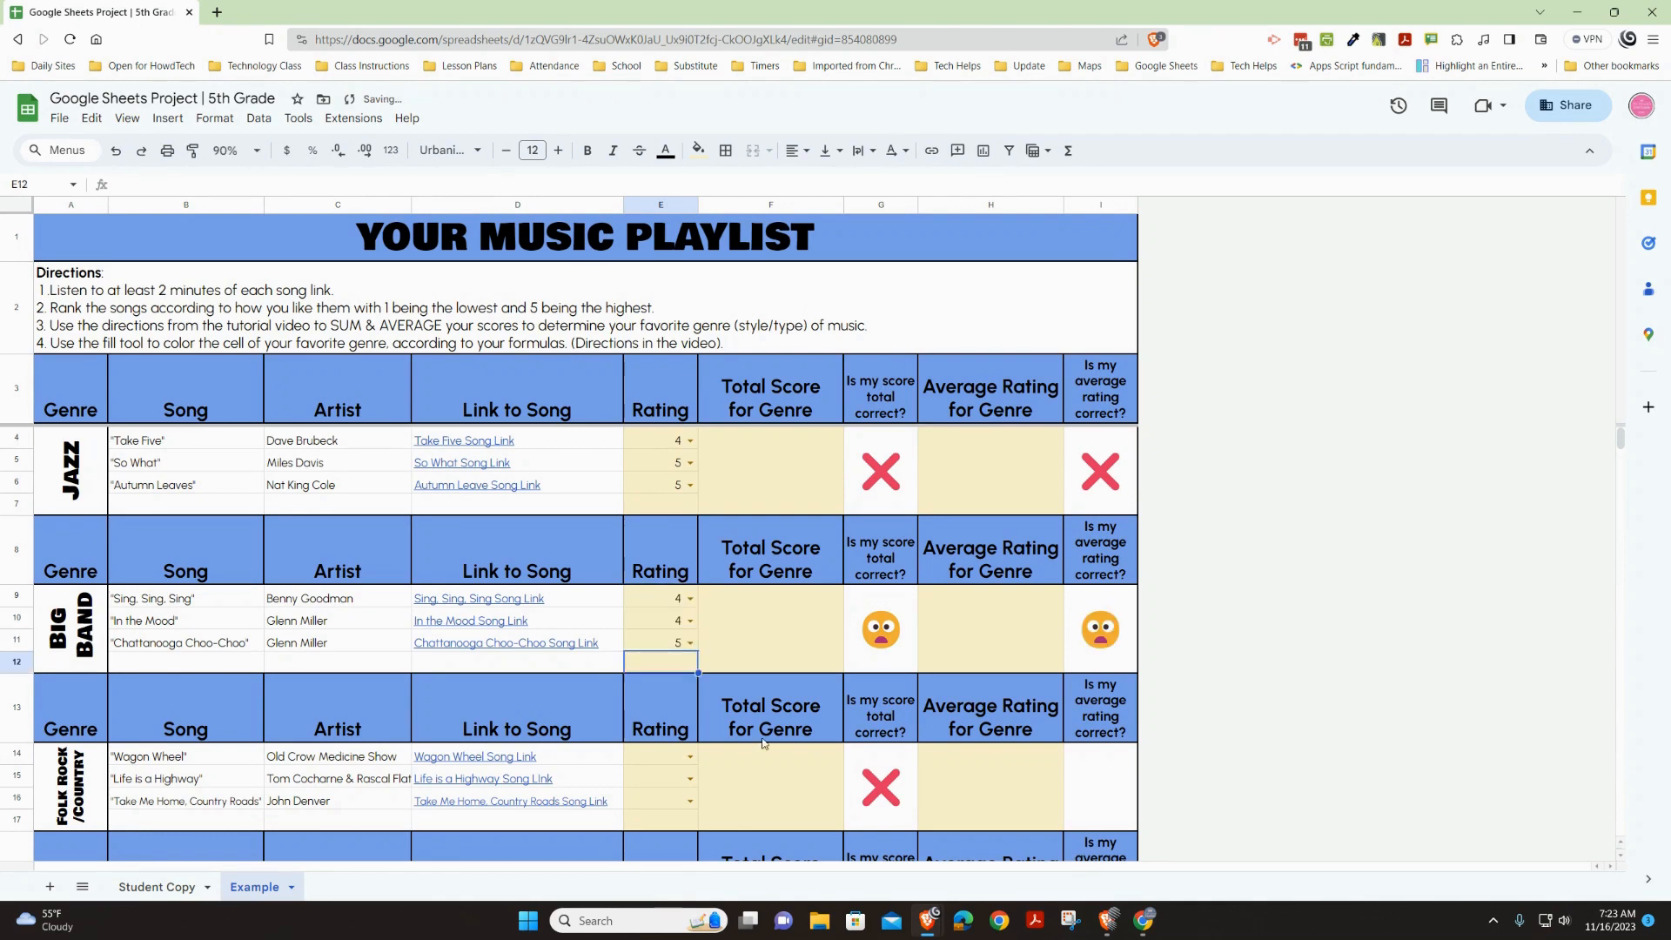
Rate the Folk Rock/Country songs: 5 for "Wagon Wheel", 5 for "Life is a Highway" and 3 for "Take Me Home, Country Roads".
click(656, 762)
text(5)
key(Return)
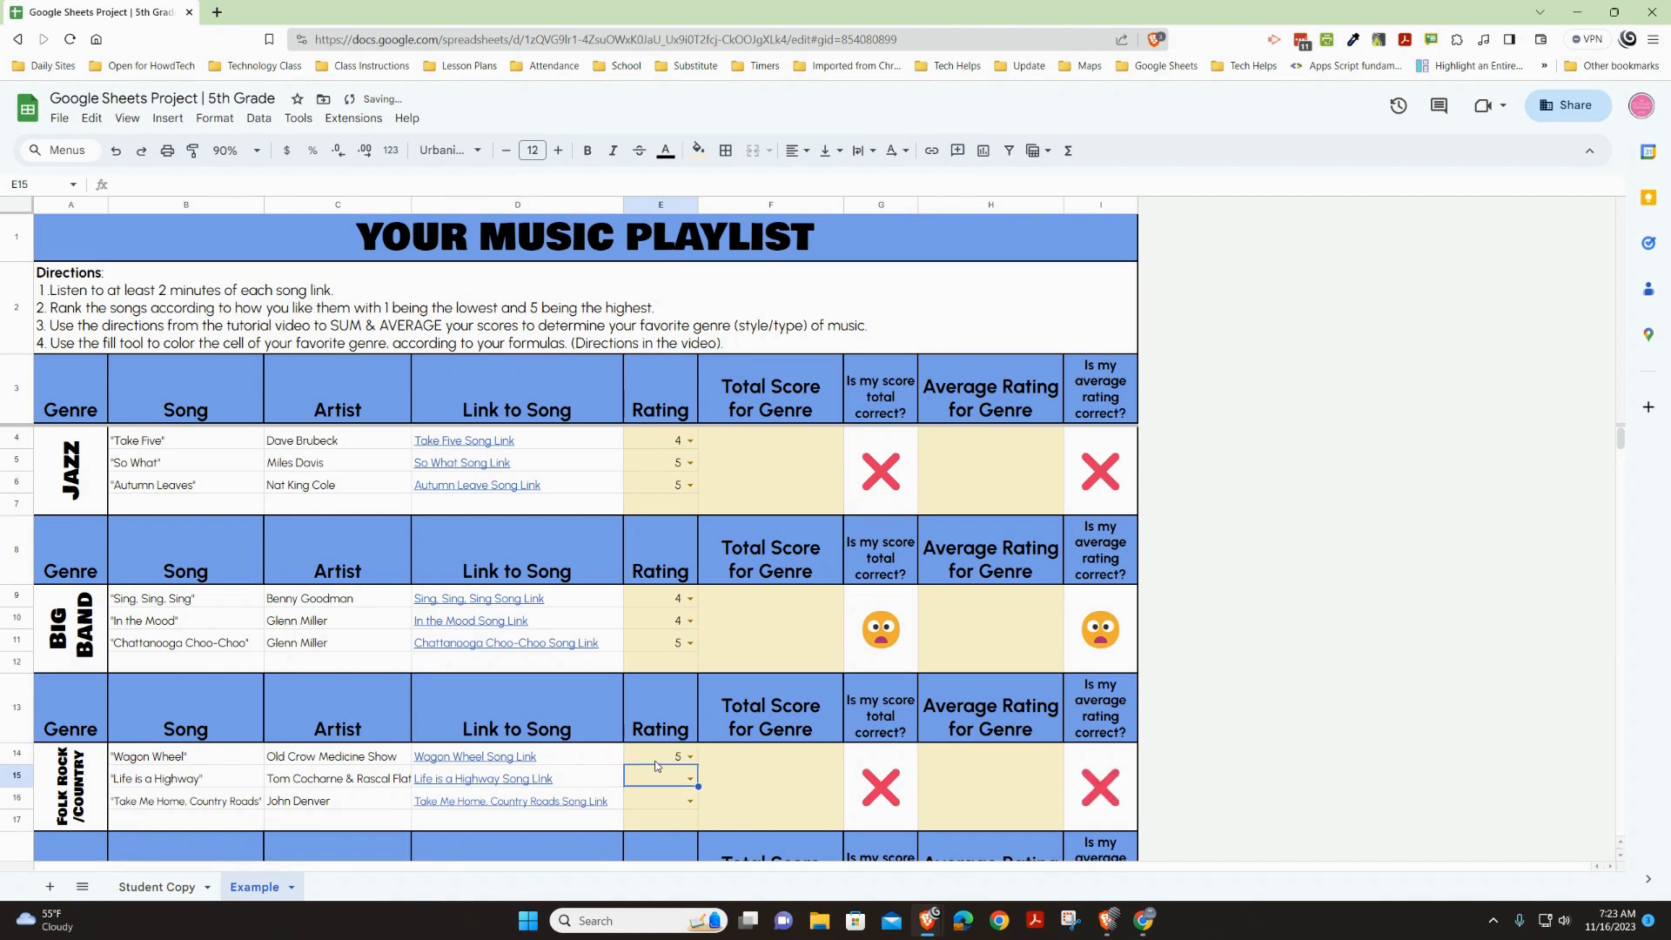
text(3)
key(Return)
text(3)
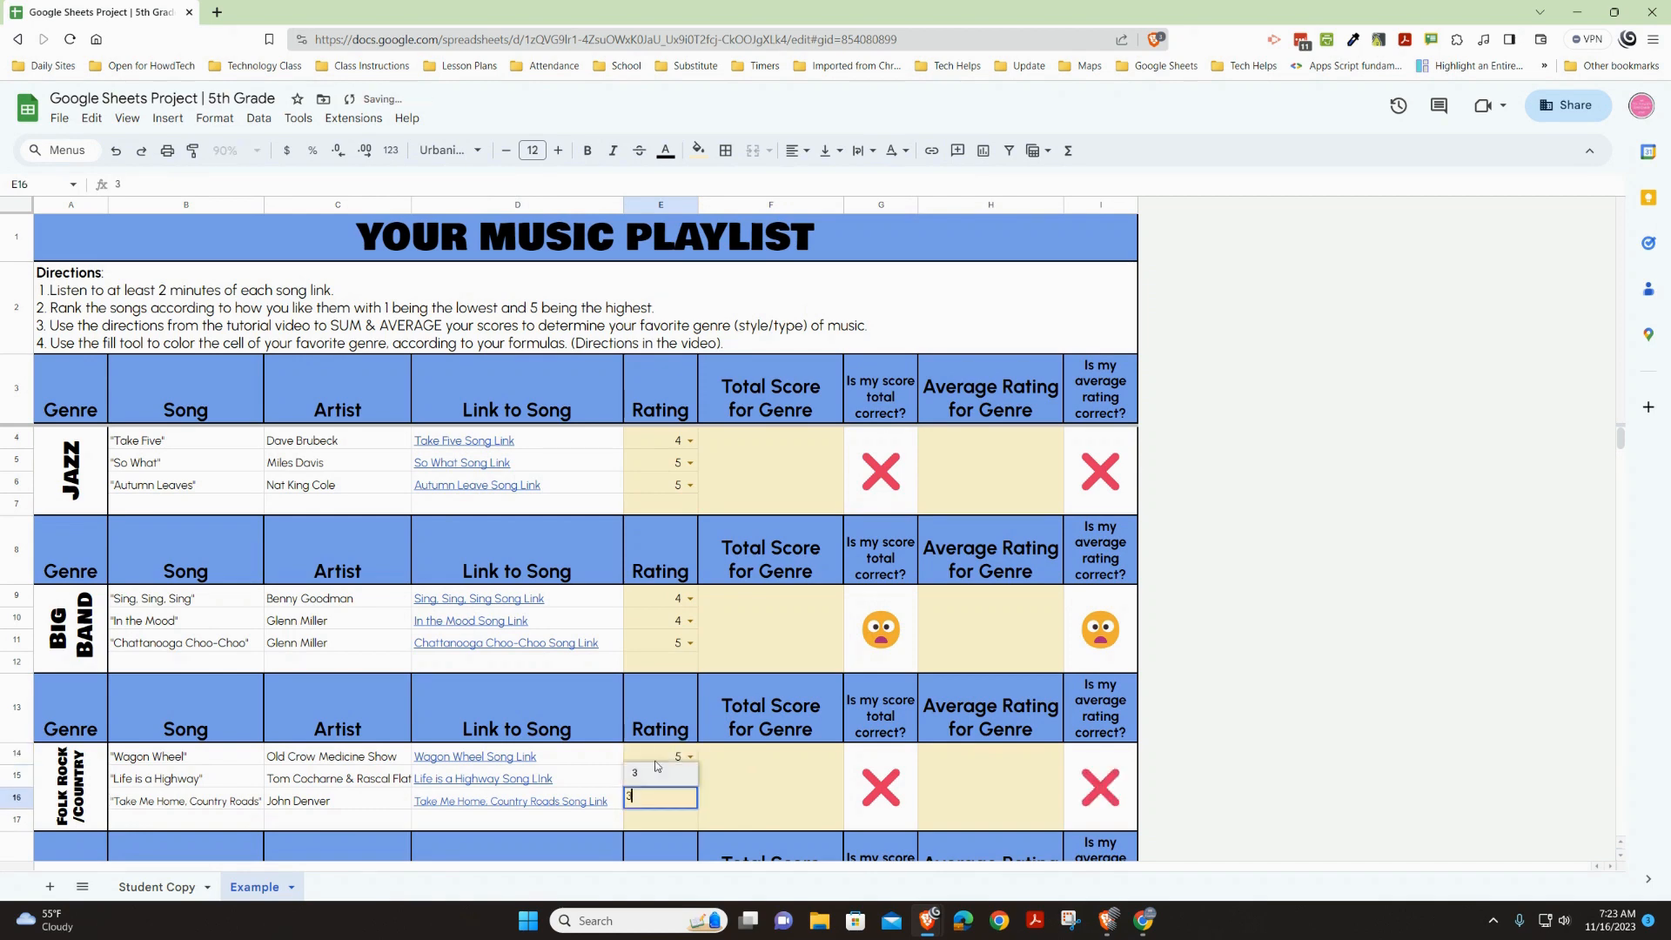
key(Return)
Rate the Pop songs: 4 for "Happy", 5 for "Count on Me" and 5 for "Good Day".
scroll(656, 755, down, 4)
click(675, 552)
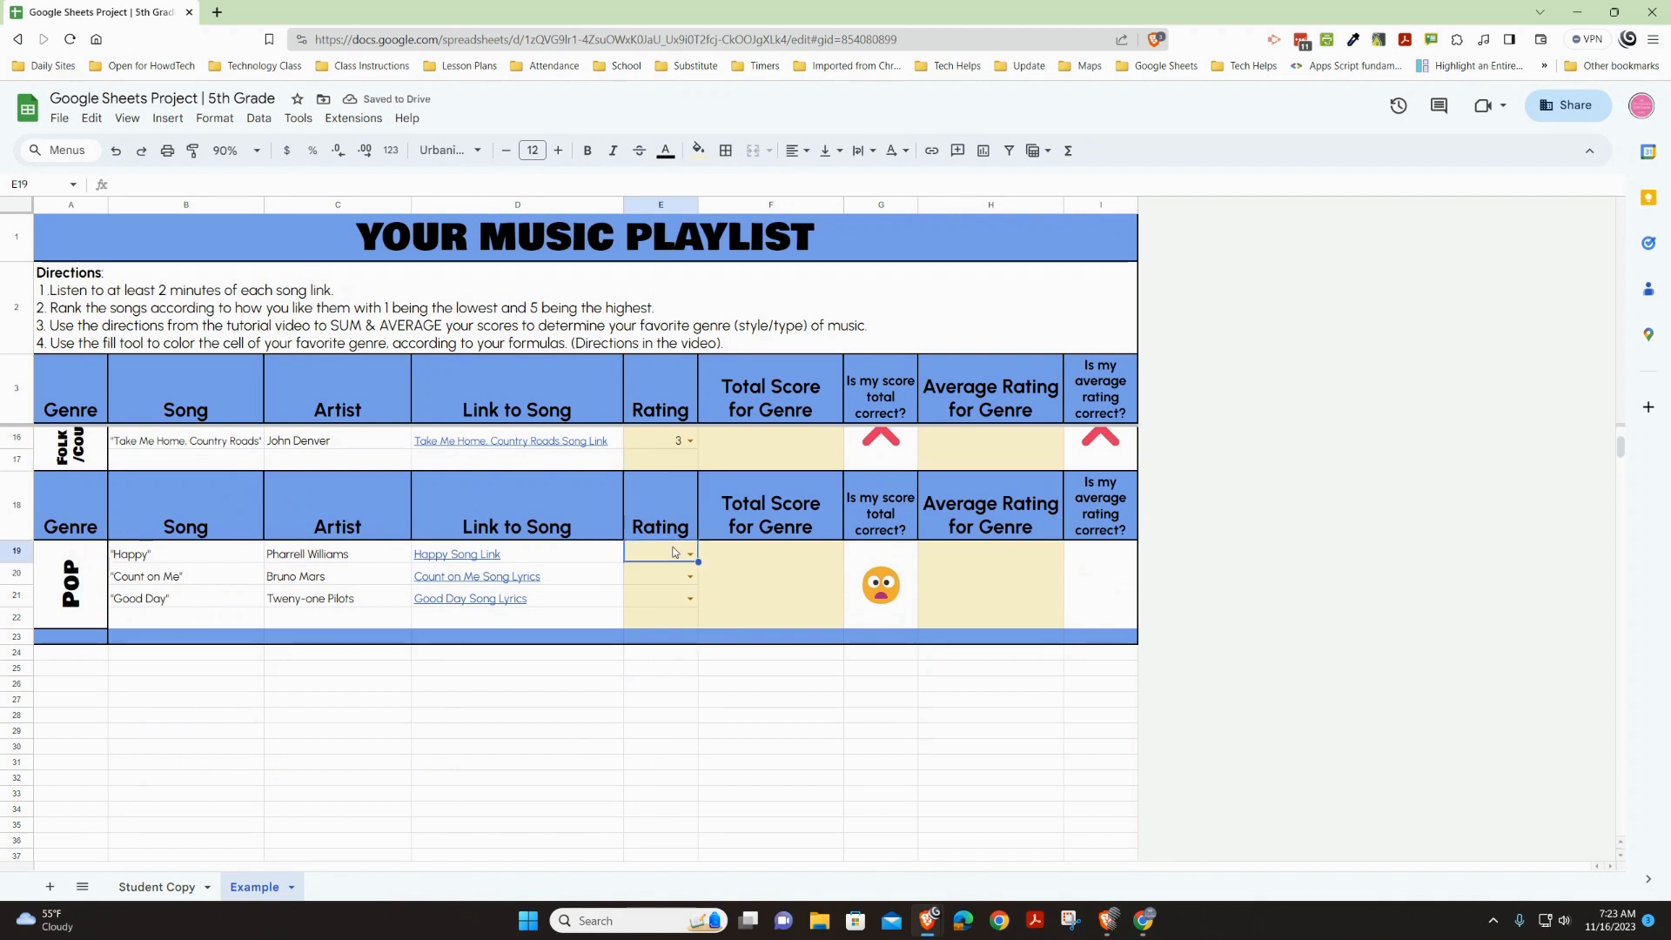
text(4)
key(Return)
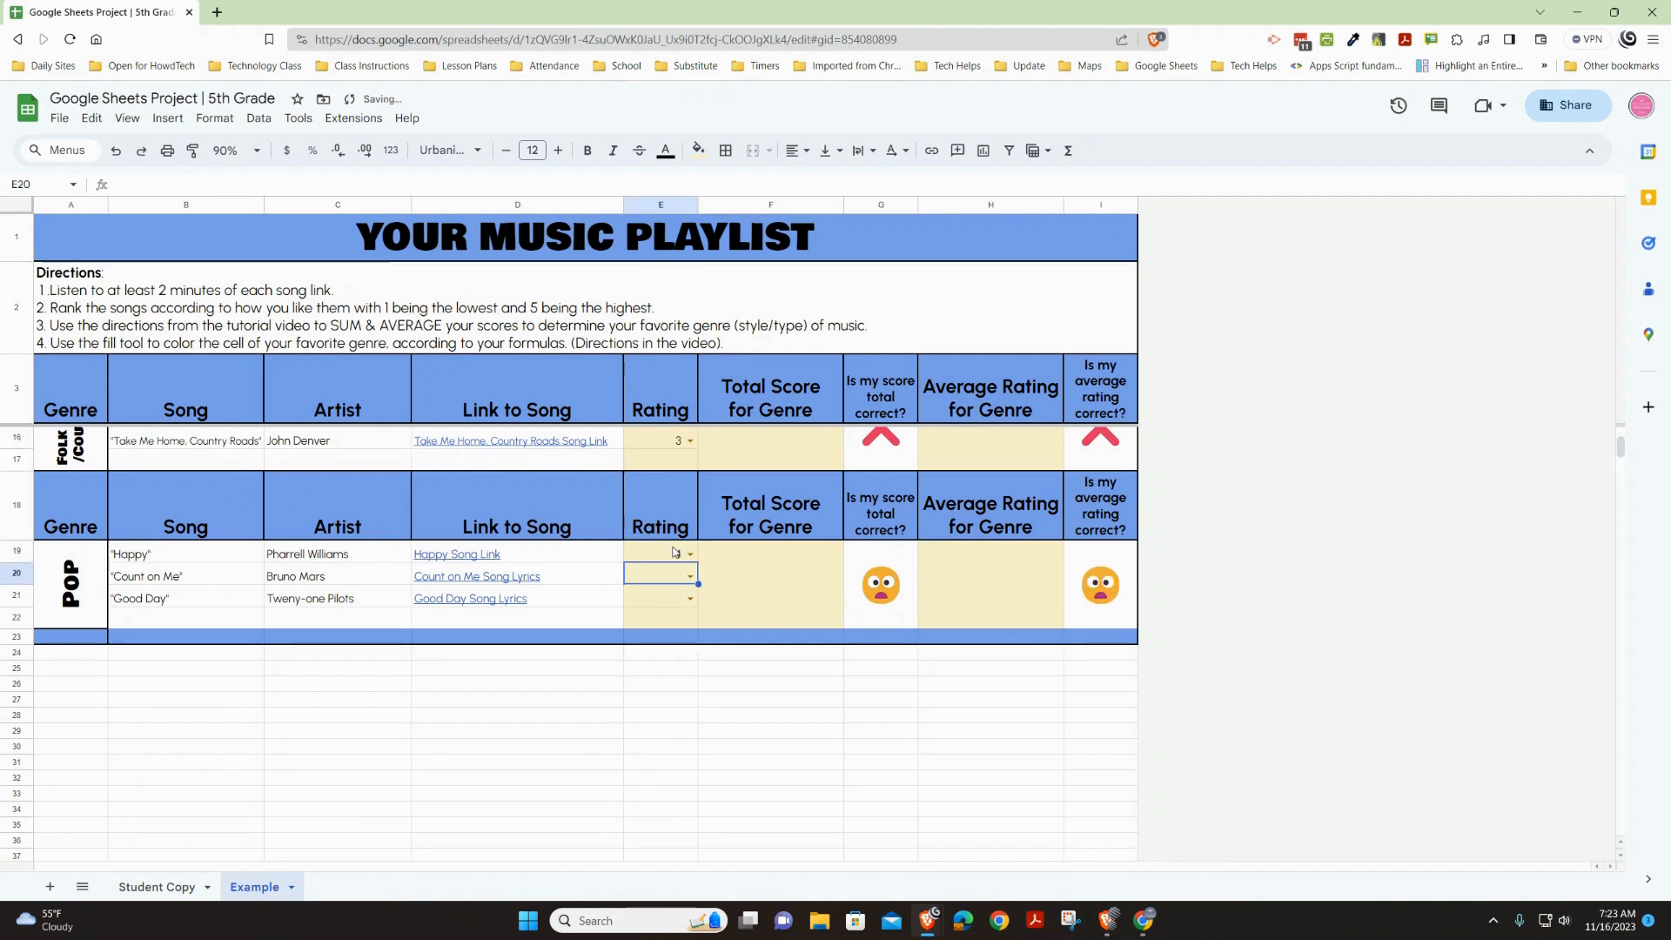
text(5)
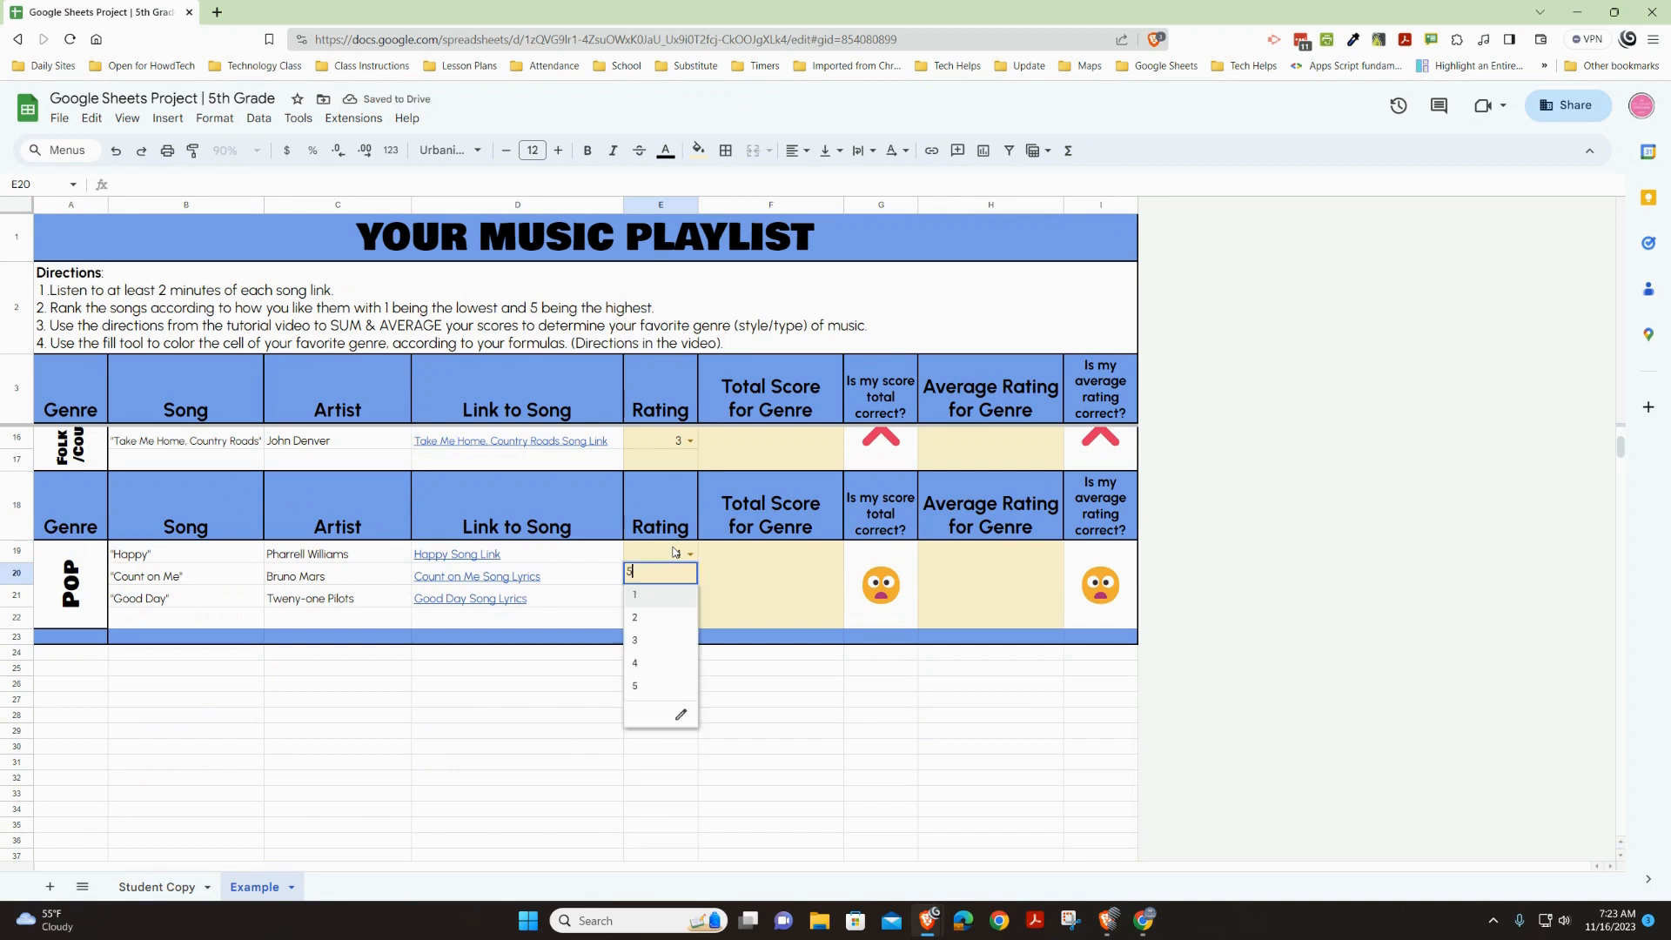
key(Return)
text(5)
key(Return)
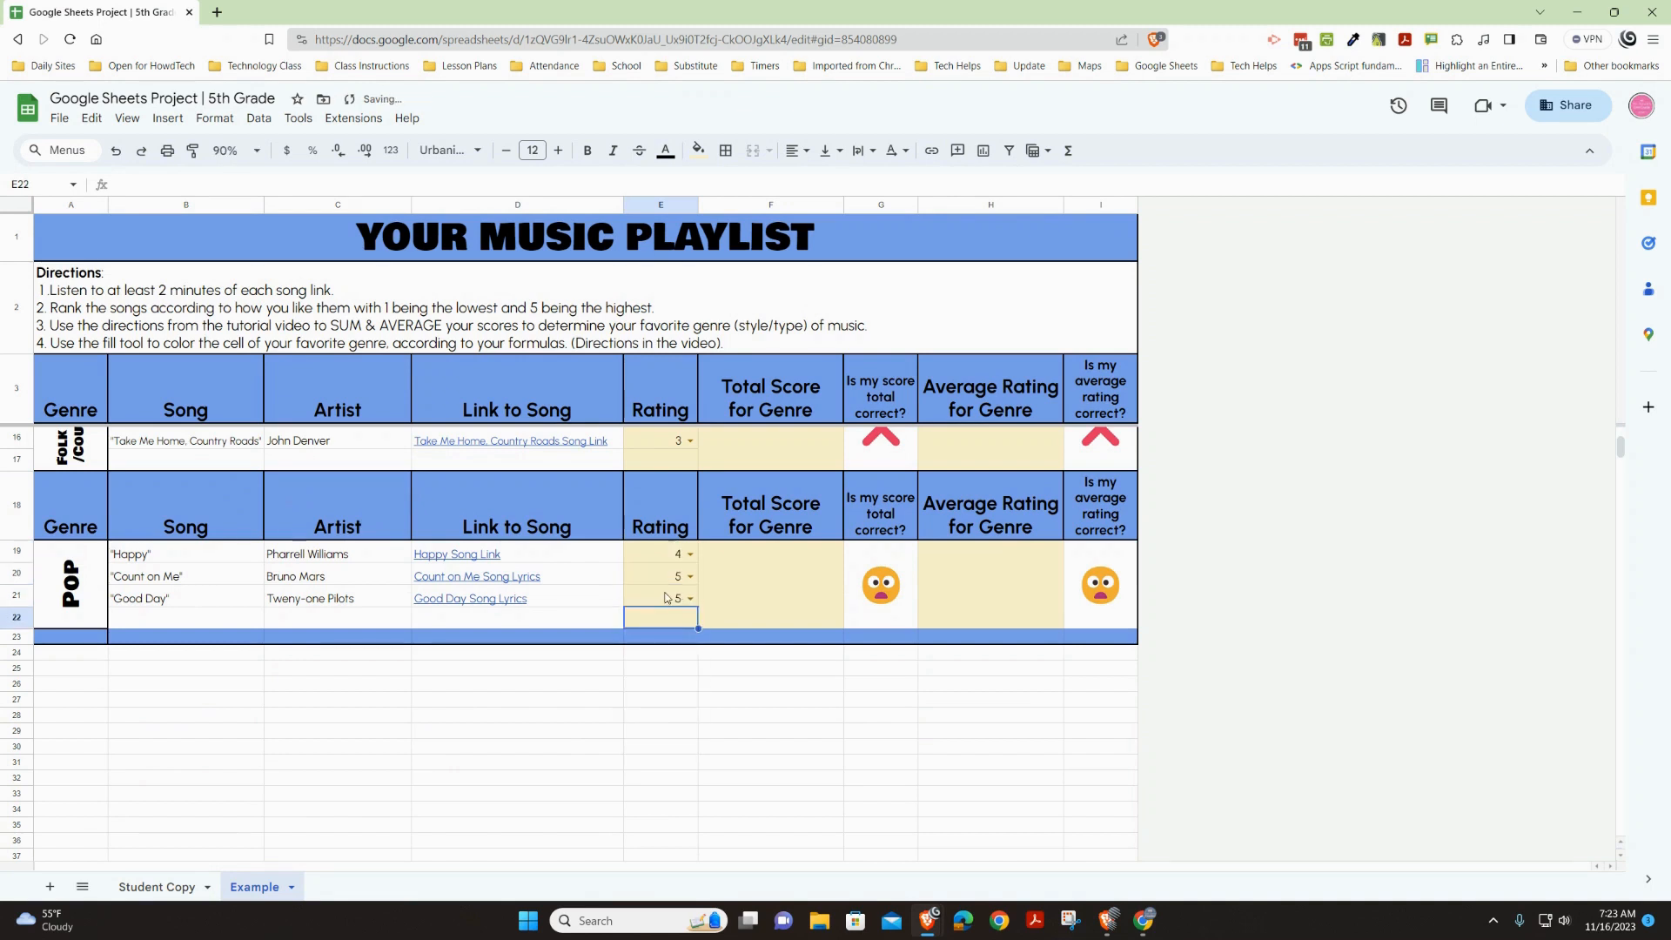
Change the rating of the Pop song "Count on Me" to 4 and return to the Jazz section.
click(664, 579)
key(Down)
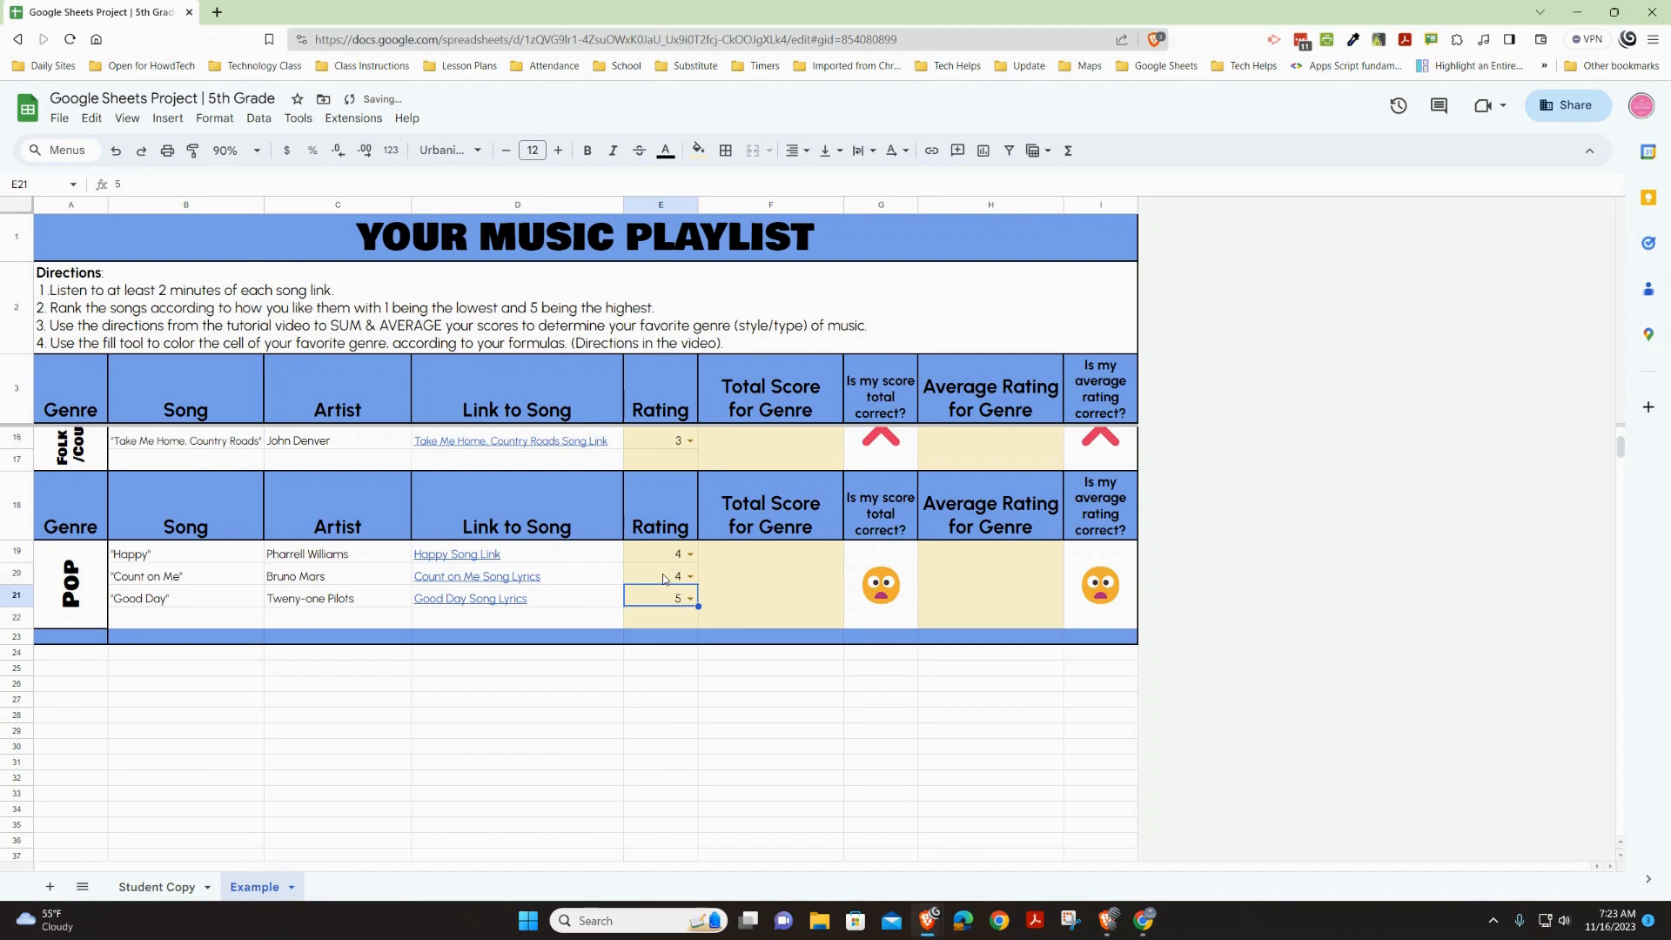
scroll(661, 574, up, 5)
scroll(664, 578, up, 1)
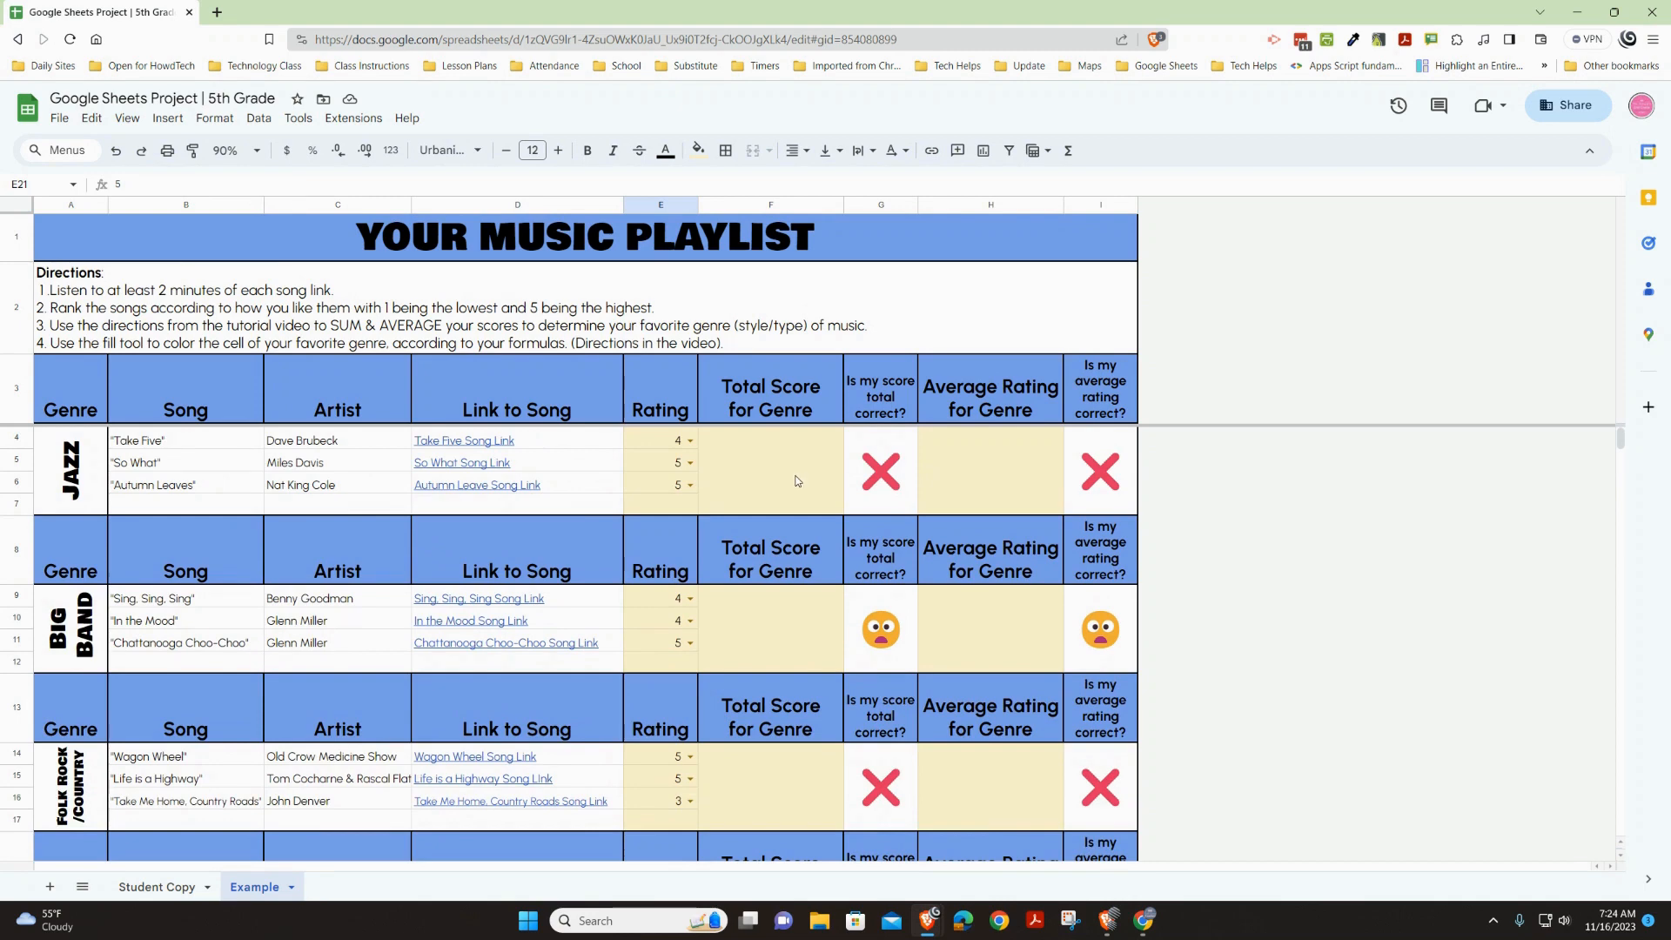
Enter a SUM formula over the Jazz ratings E4:E6 in the Jazz total score cell.
scroll(696, 614, down, 3)
scroll(688, 640, up, 3)
click(777, 462)
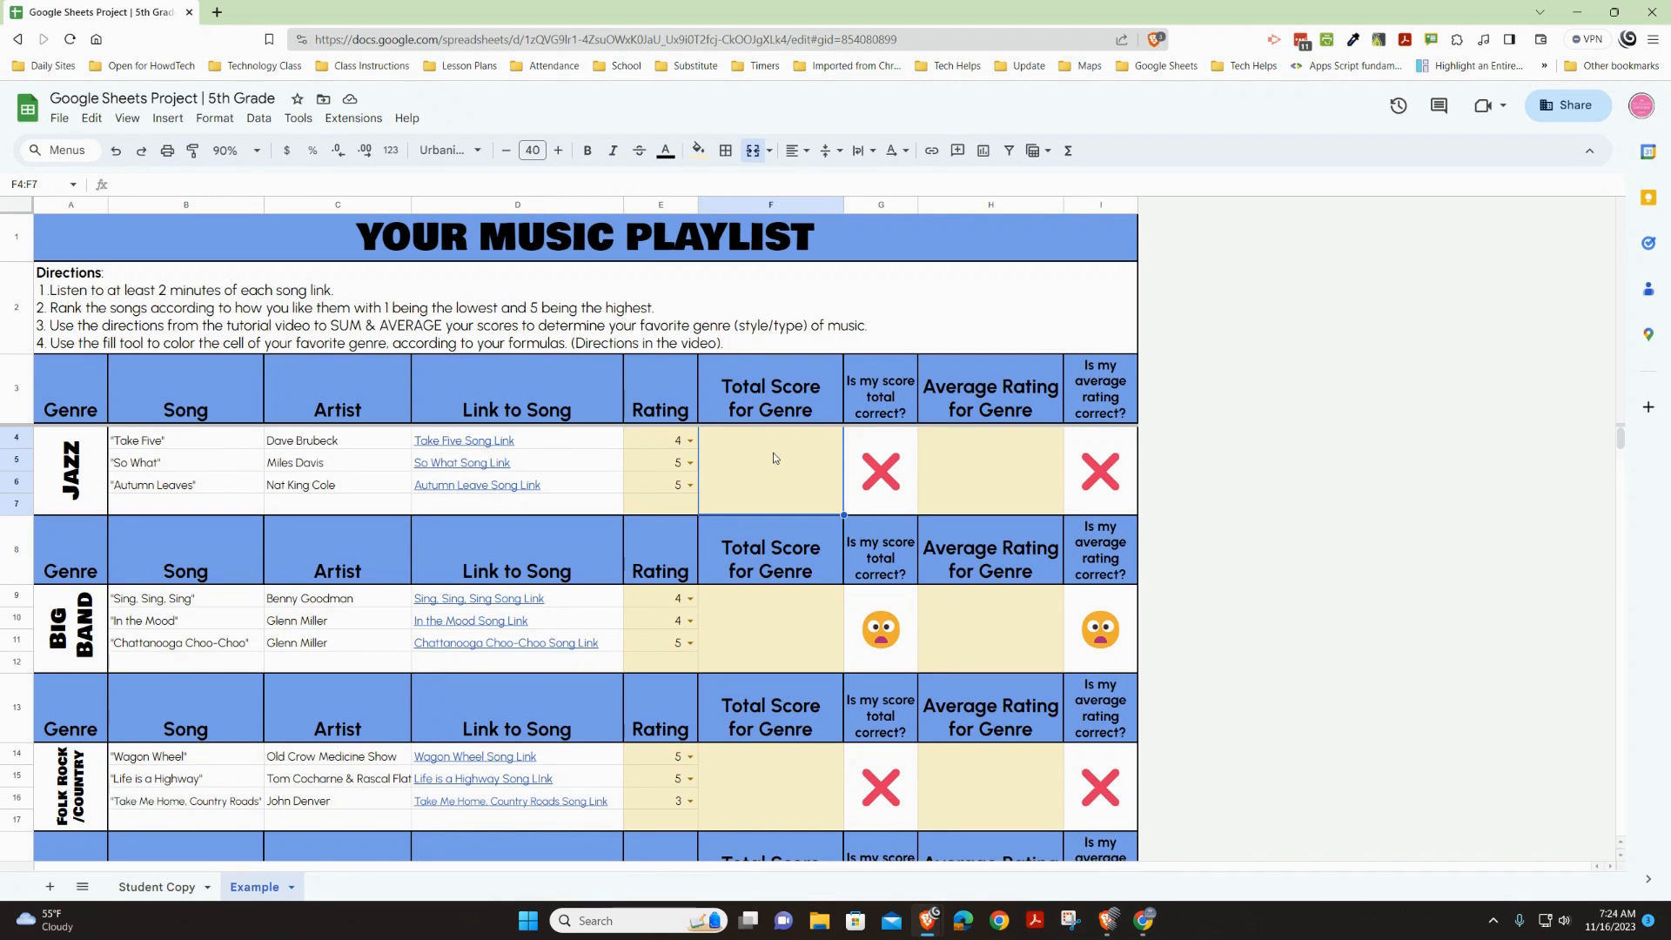
text(=)
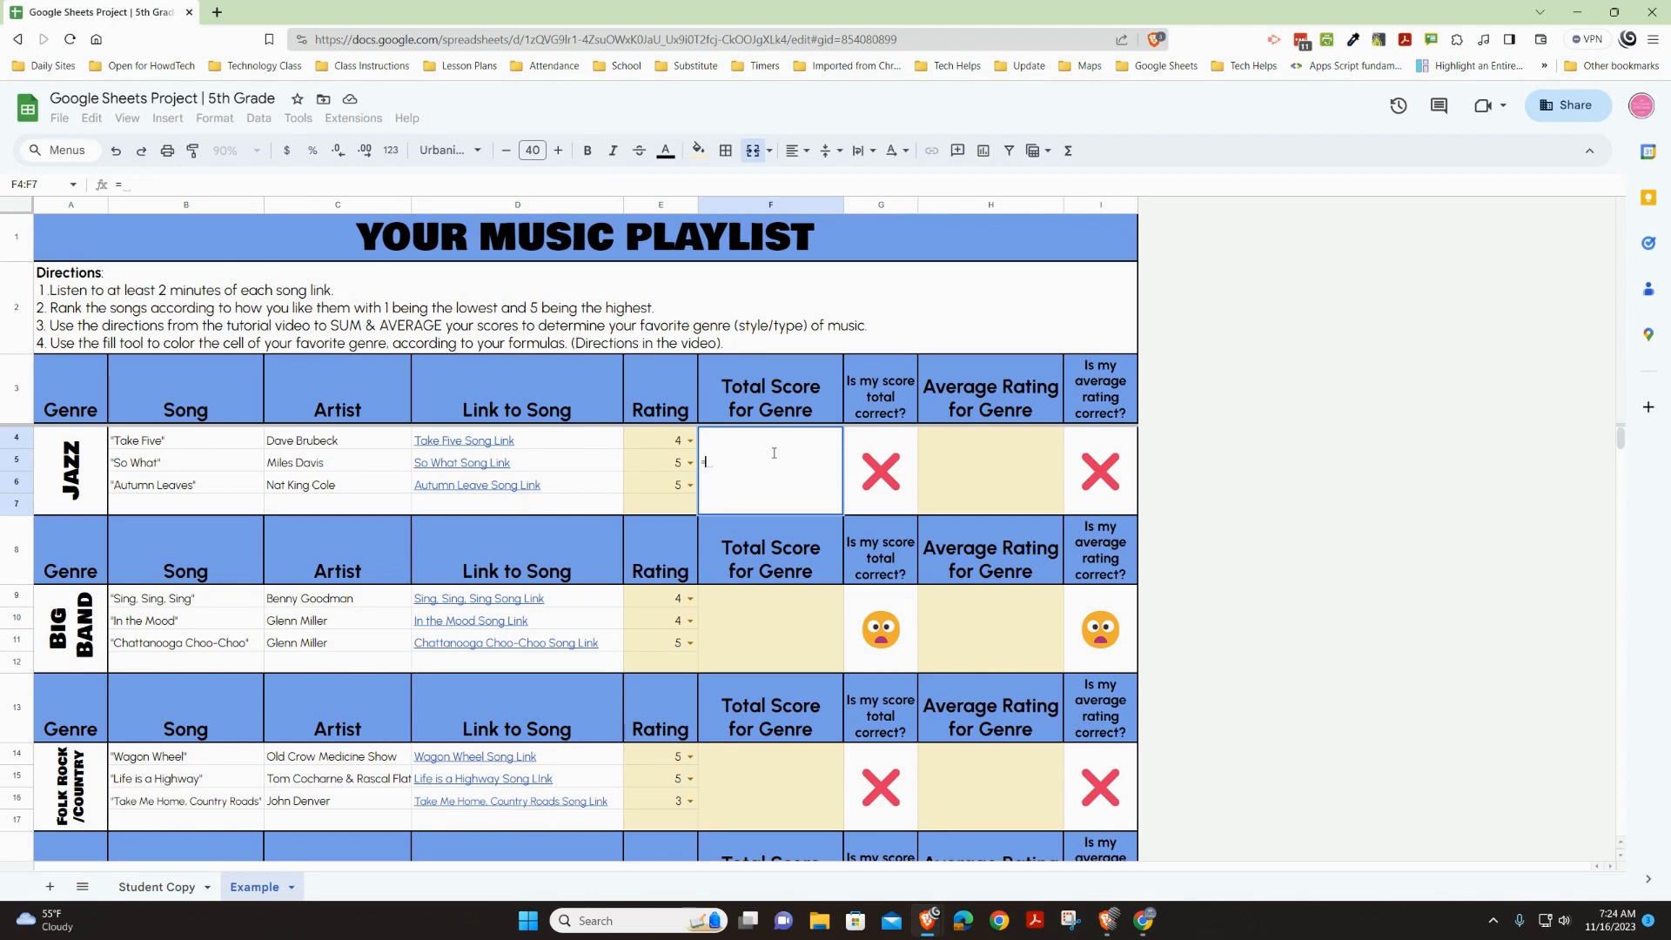
text(sum)
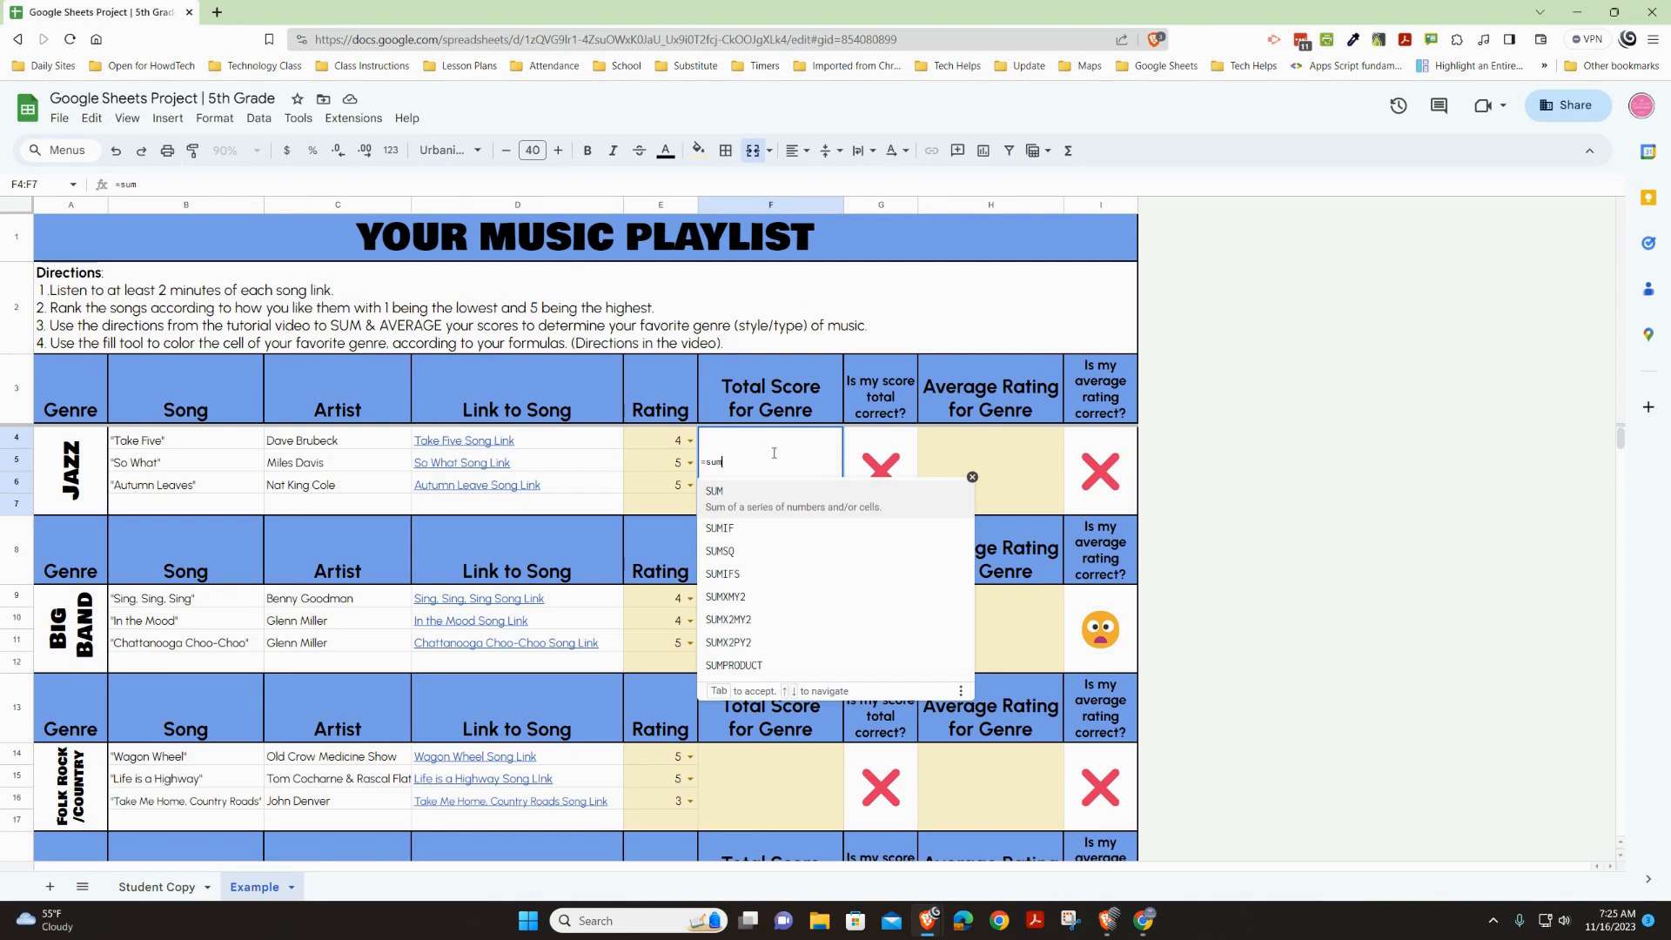
click(763, 496)
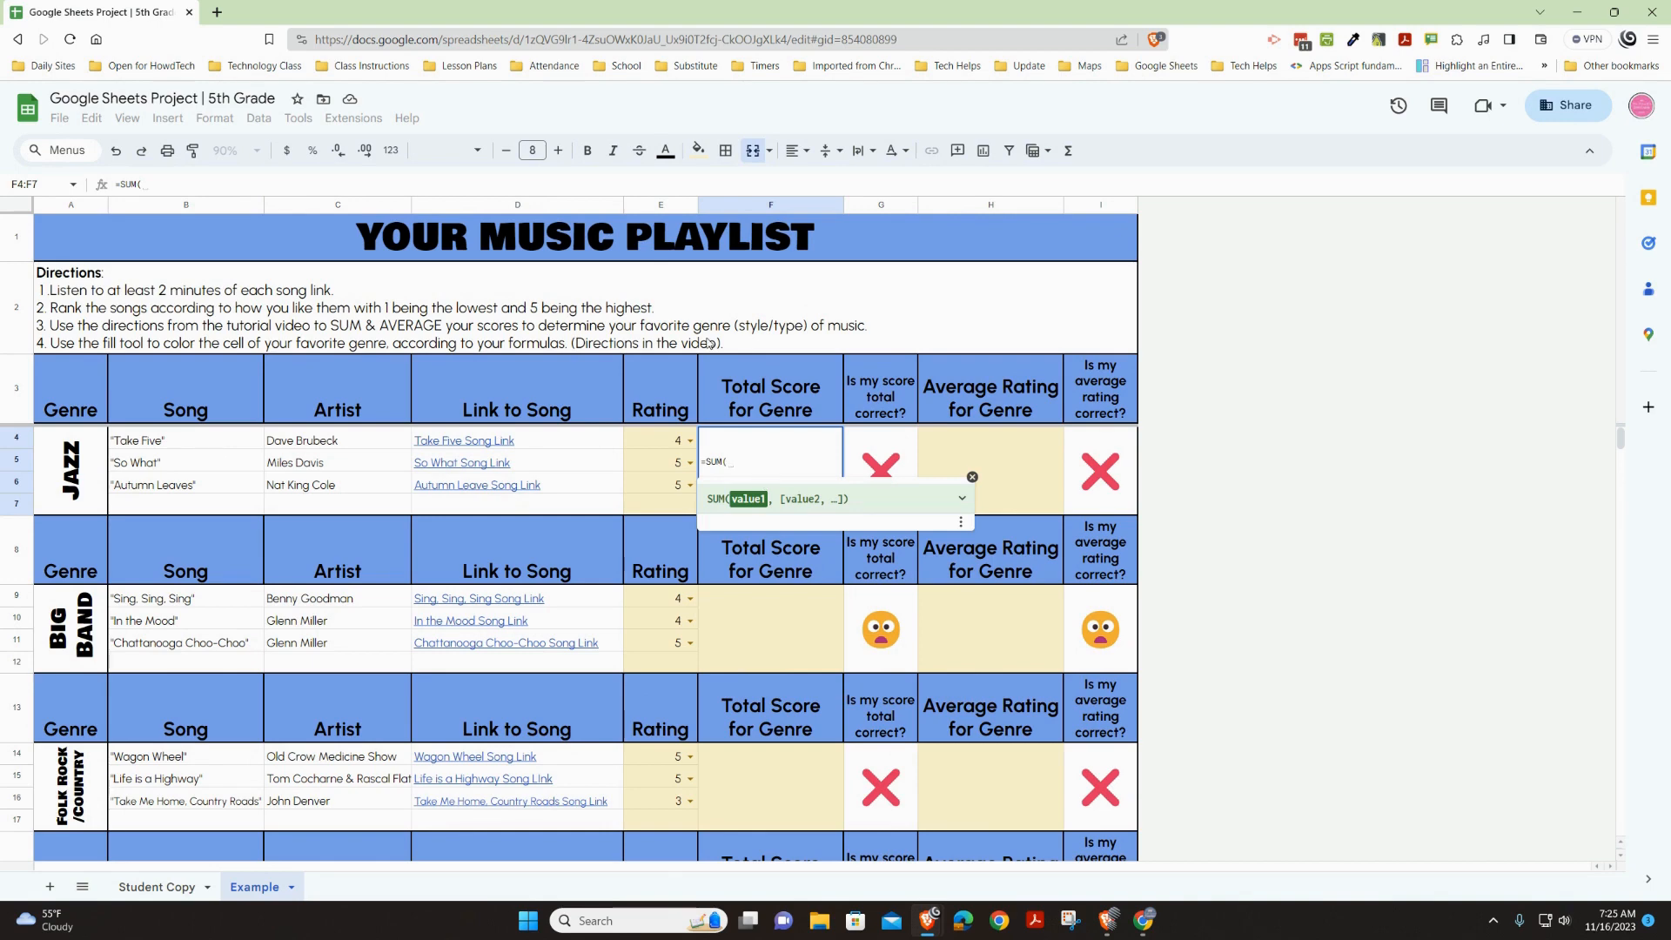
click(667, 444)
drag(665, 440, 672, 485)
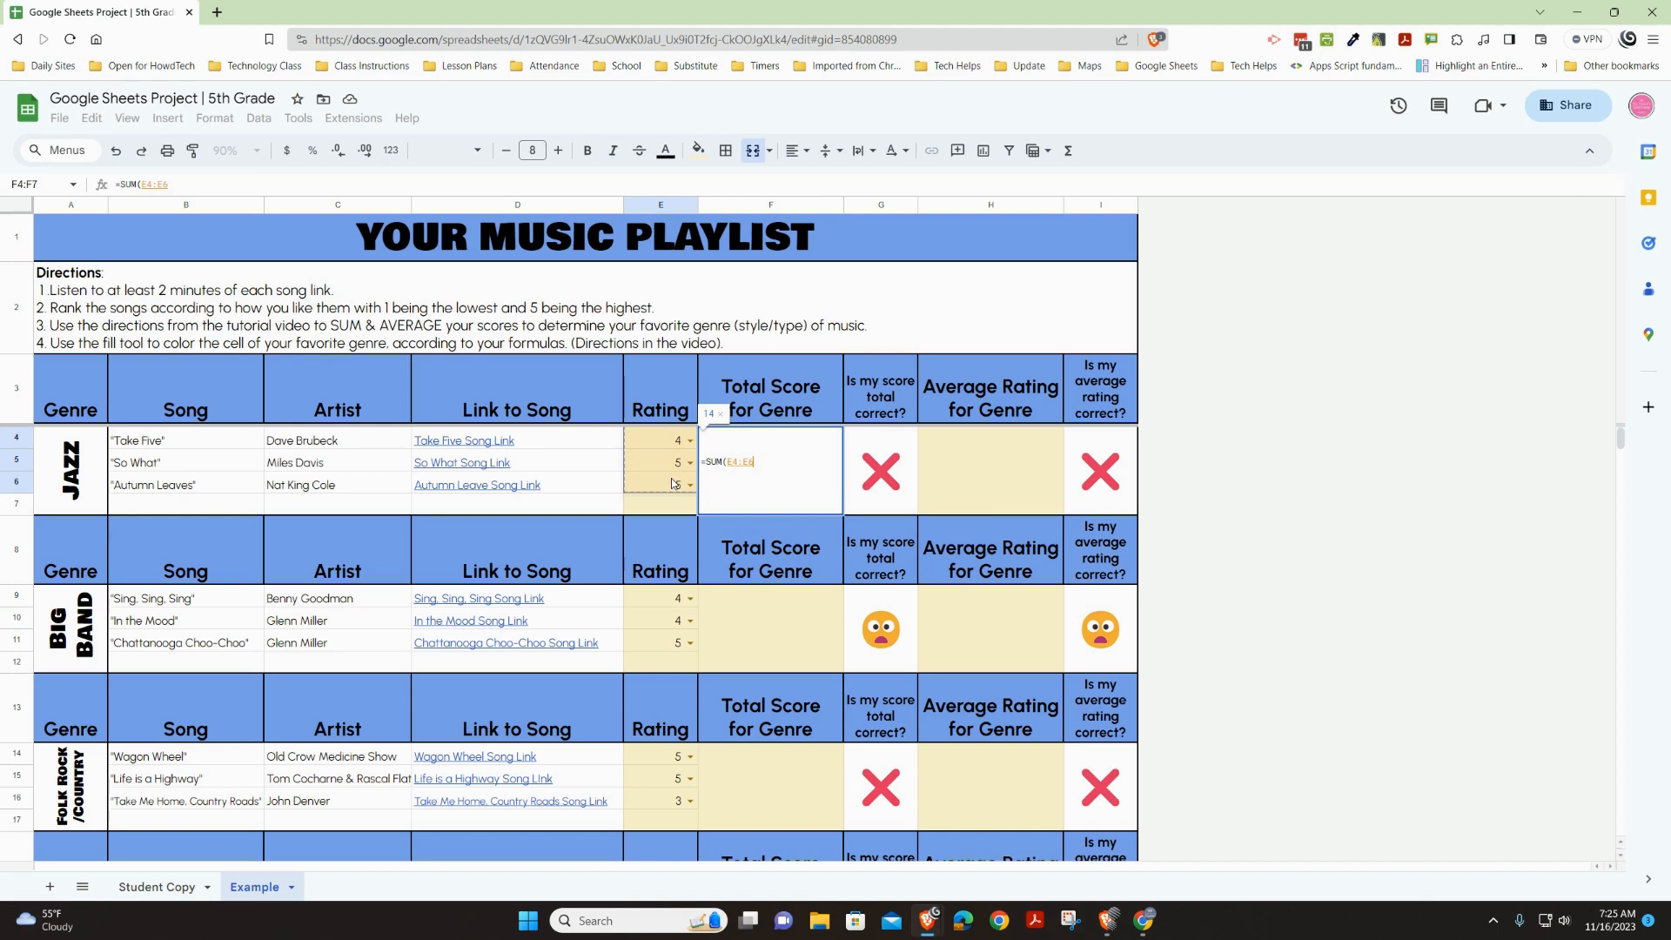
text())
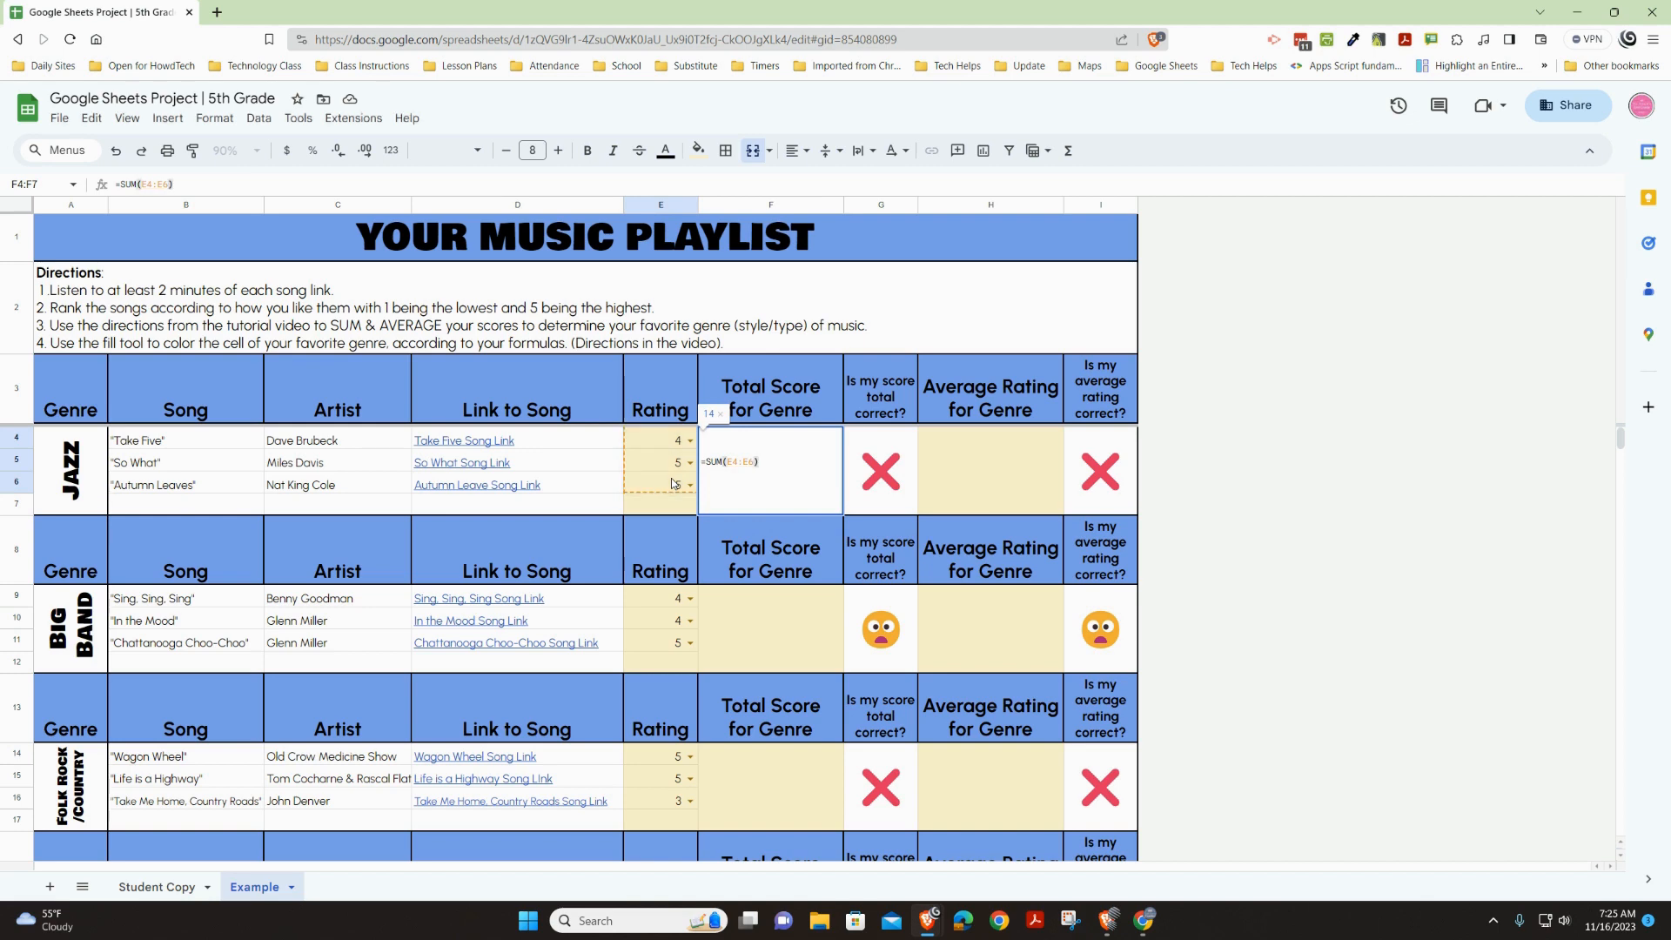
key(Return)
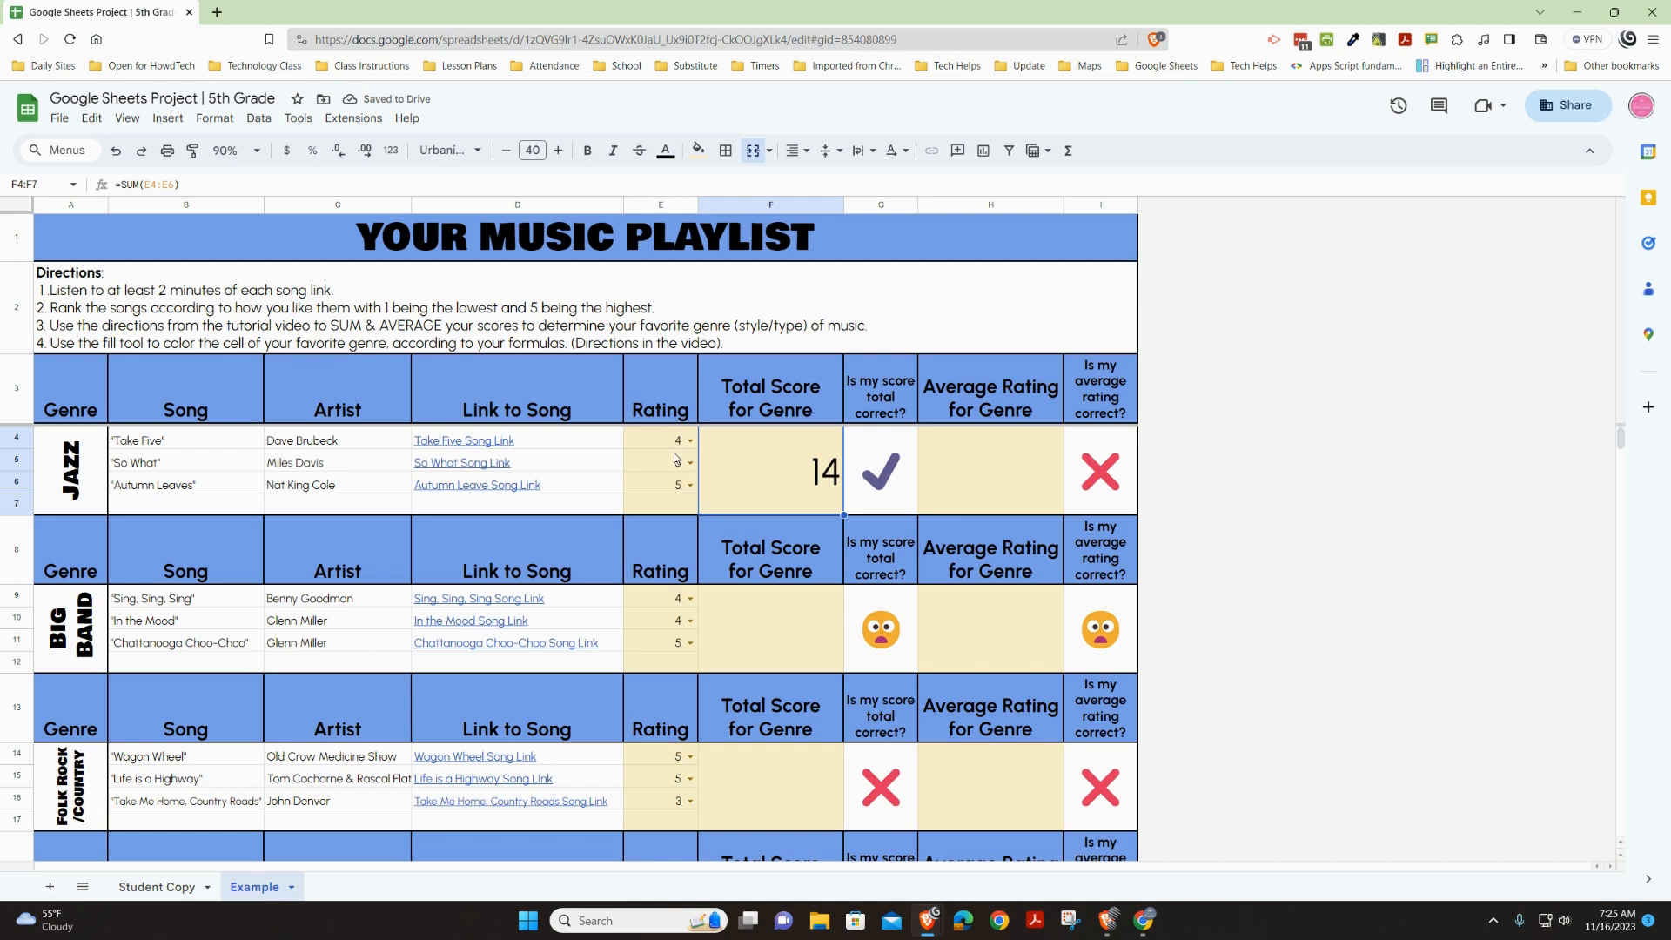
Set the rating of the Jazz song "Take Five" to 2 to test the total formula, and restore it to 4.
click(644, 437)
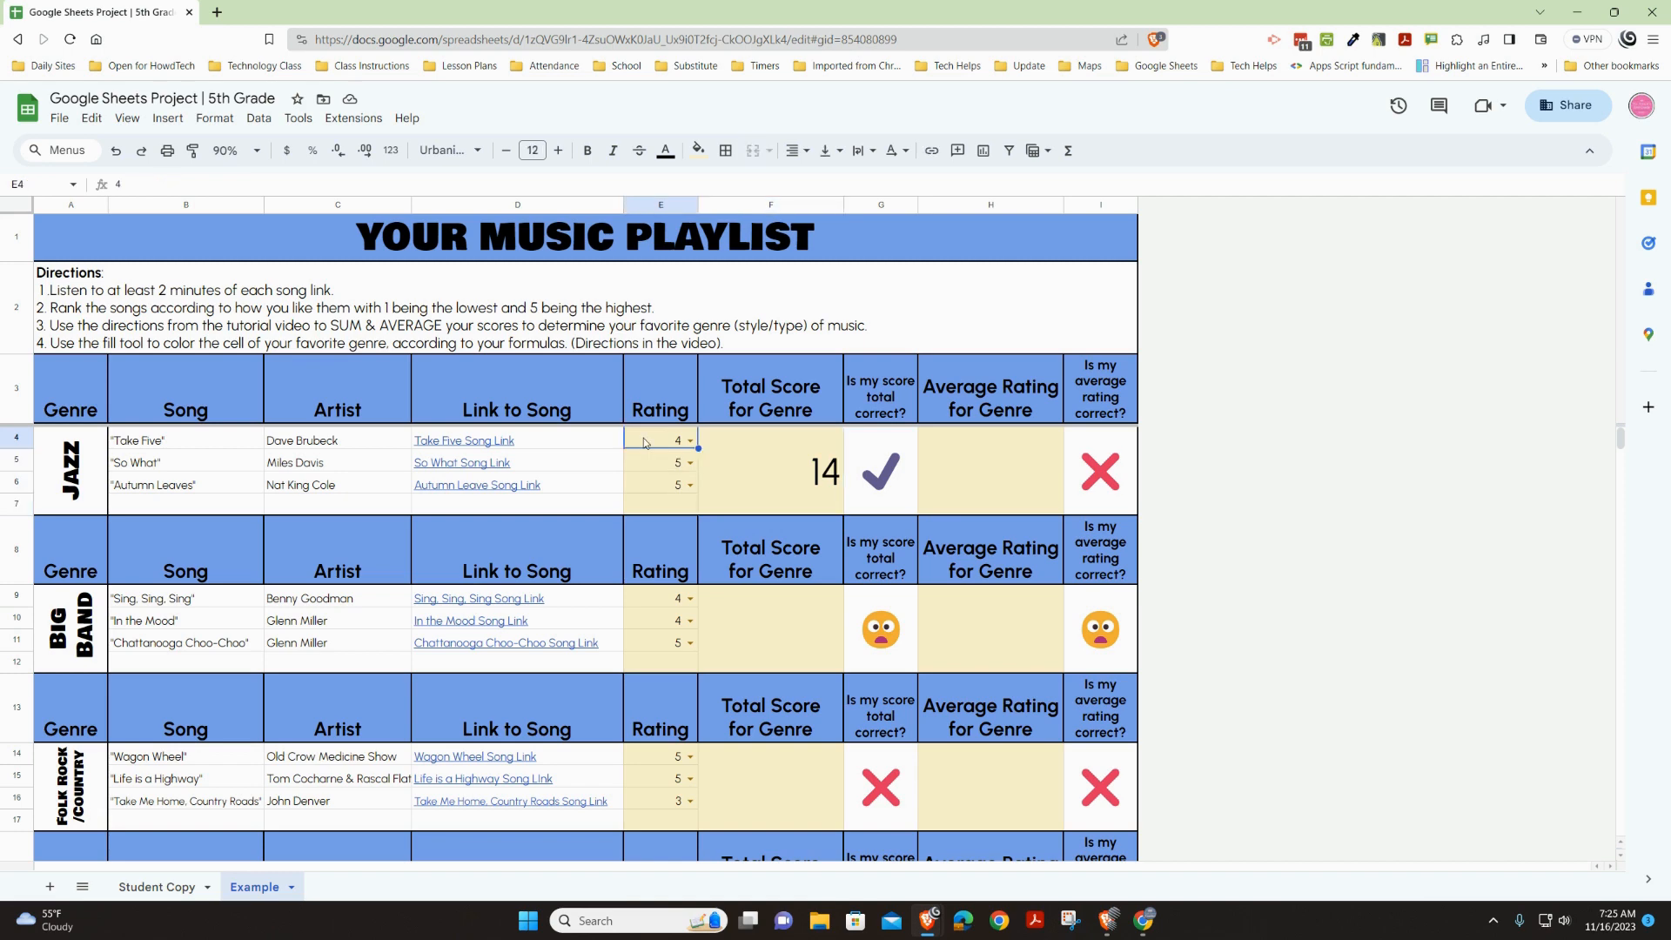
text(2)
key(Return)
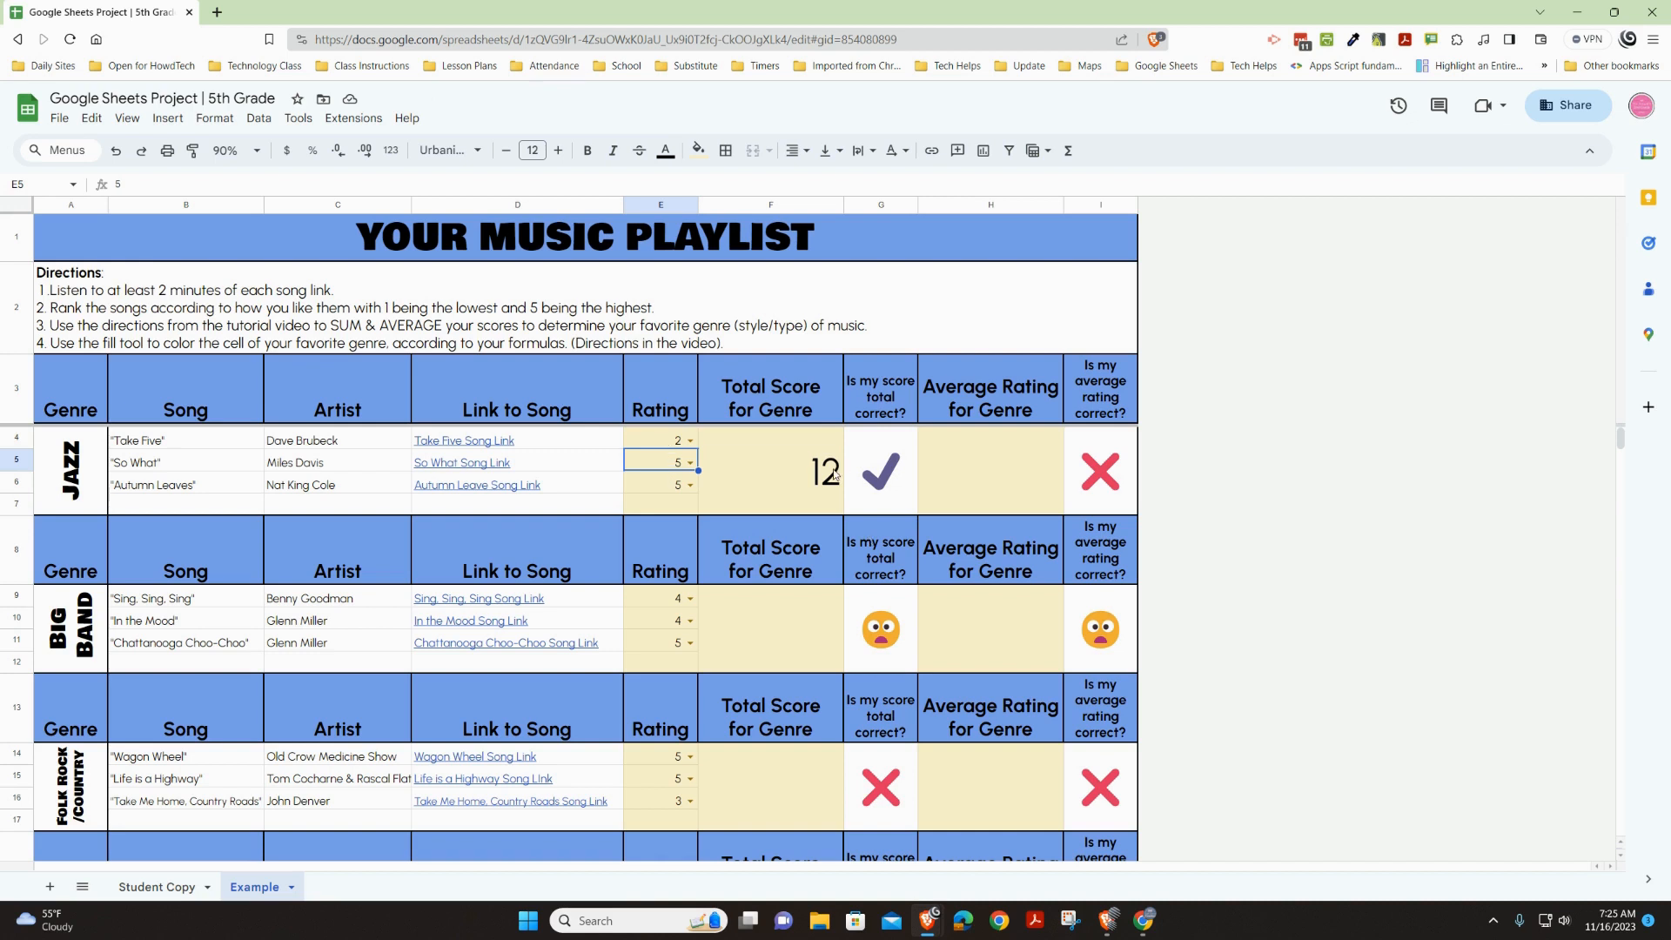
click(675, 443)
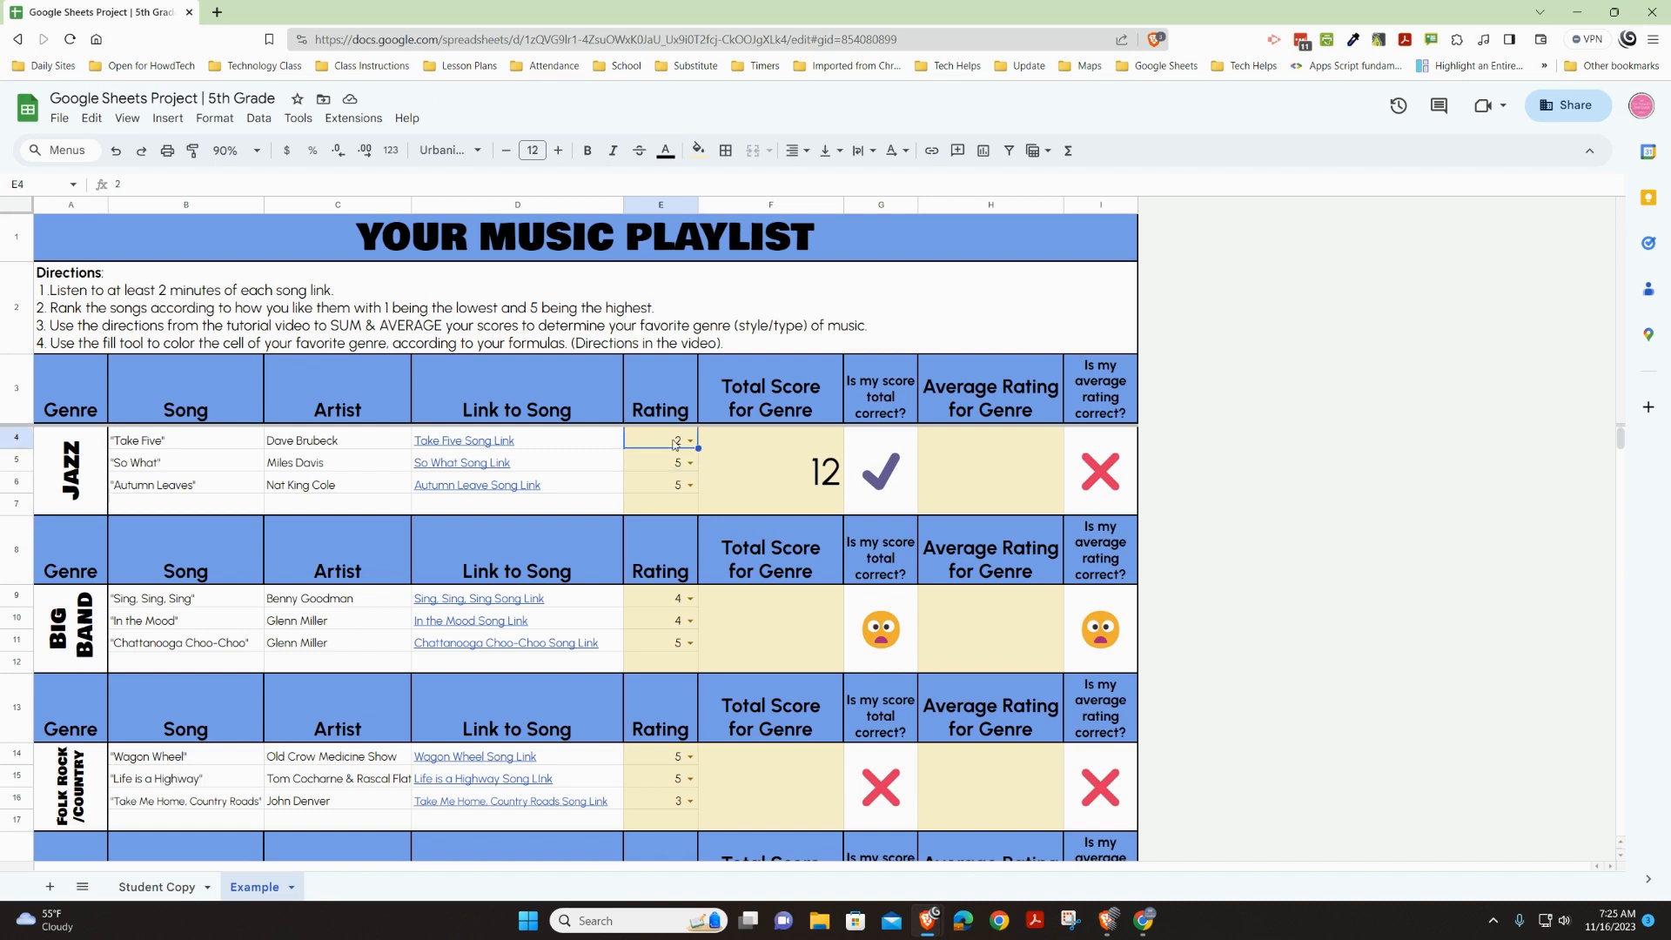
text(4)
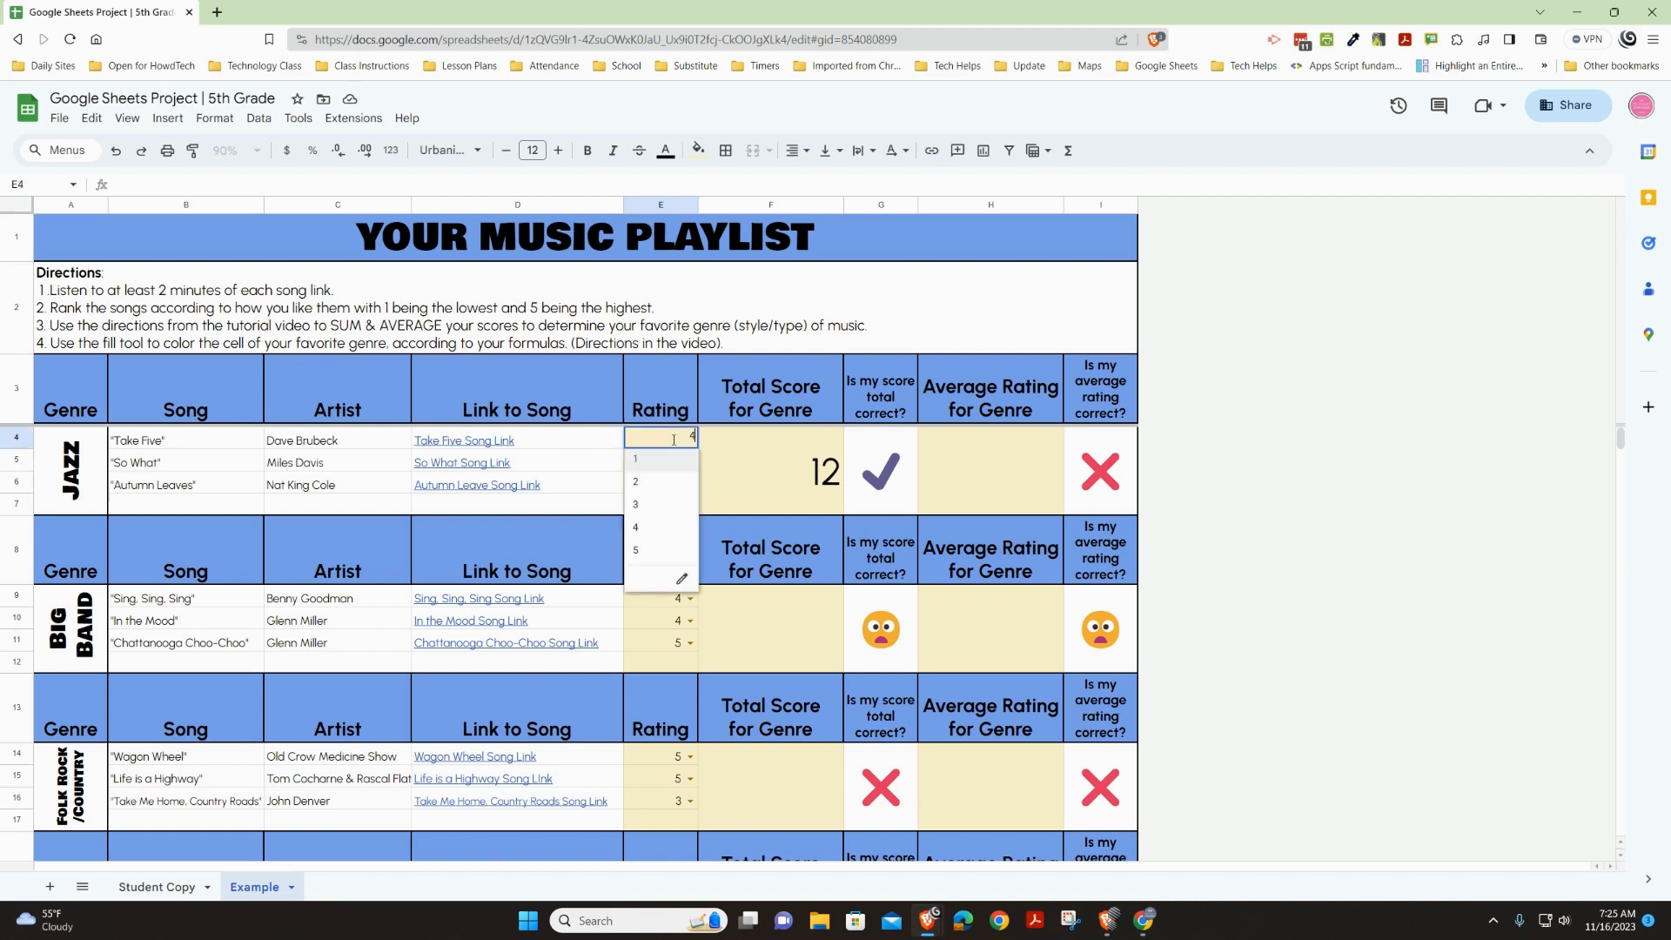
key(Return)
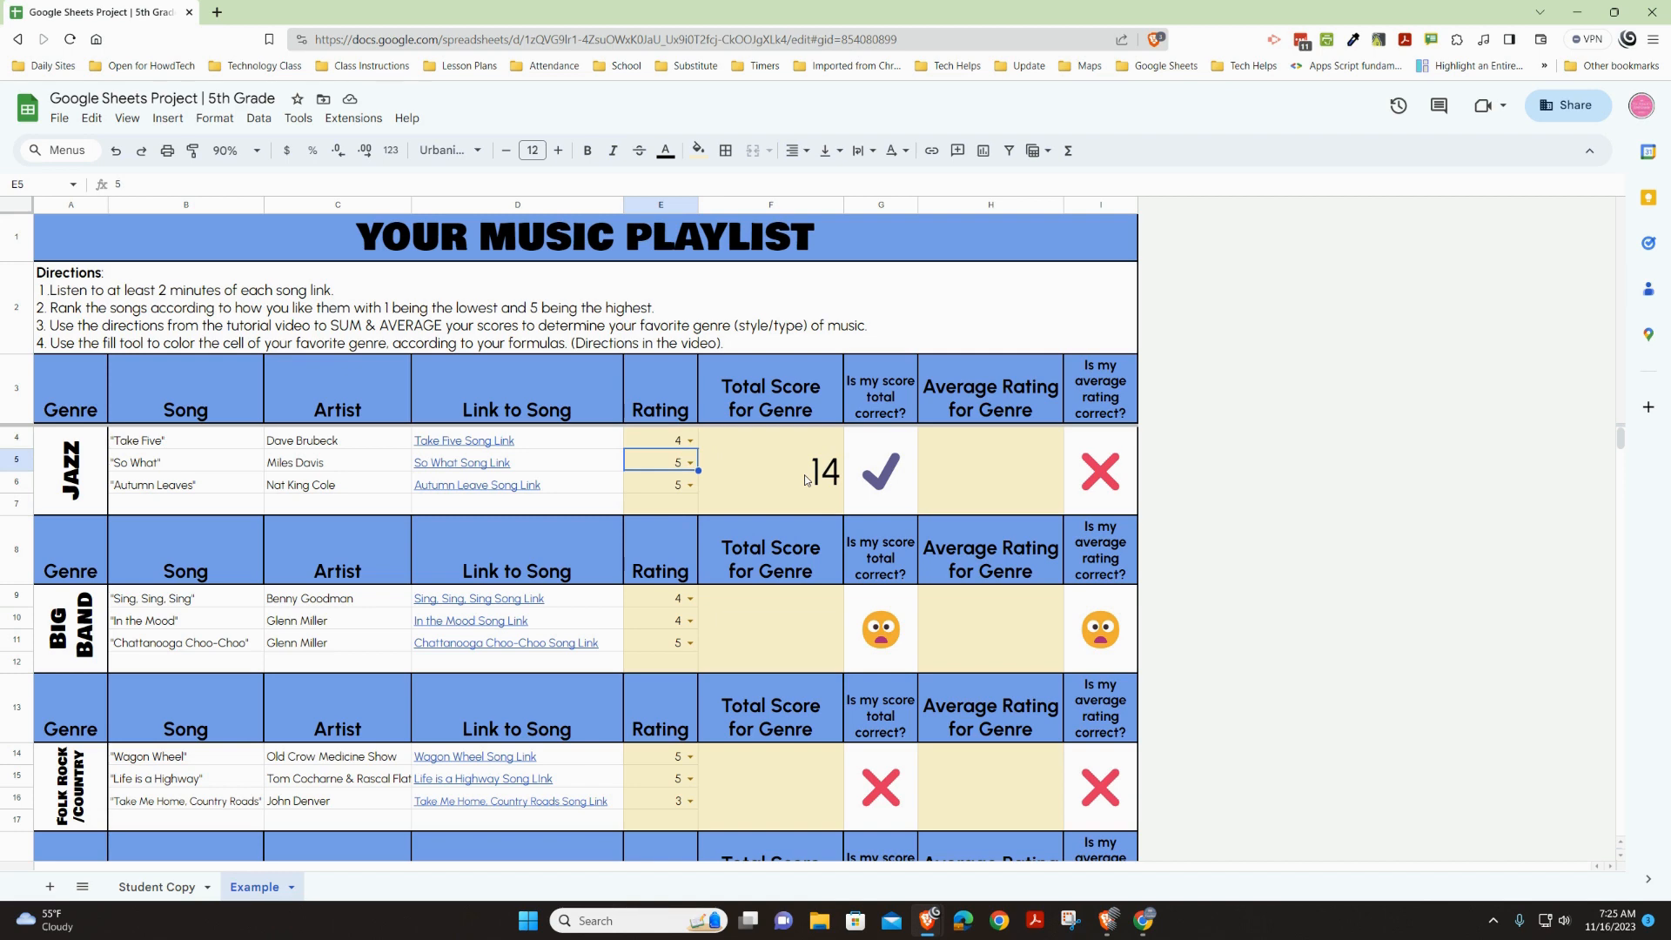
Enter a SUM formula over the Big Band ratings E9:E11 in the Big Band total score cell.
click(766, 603)
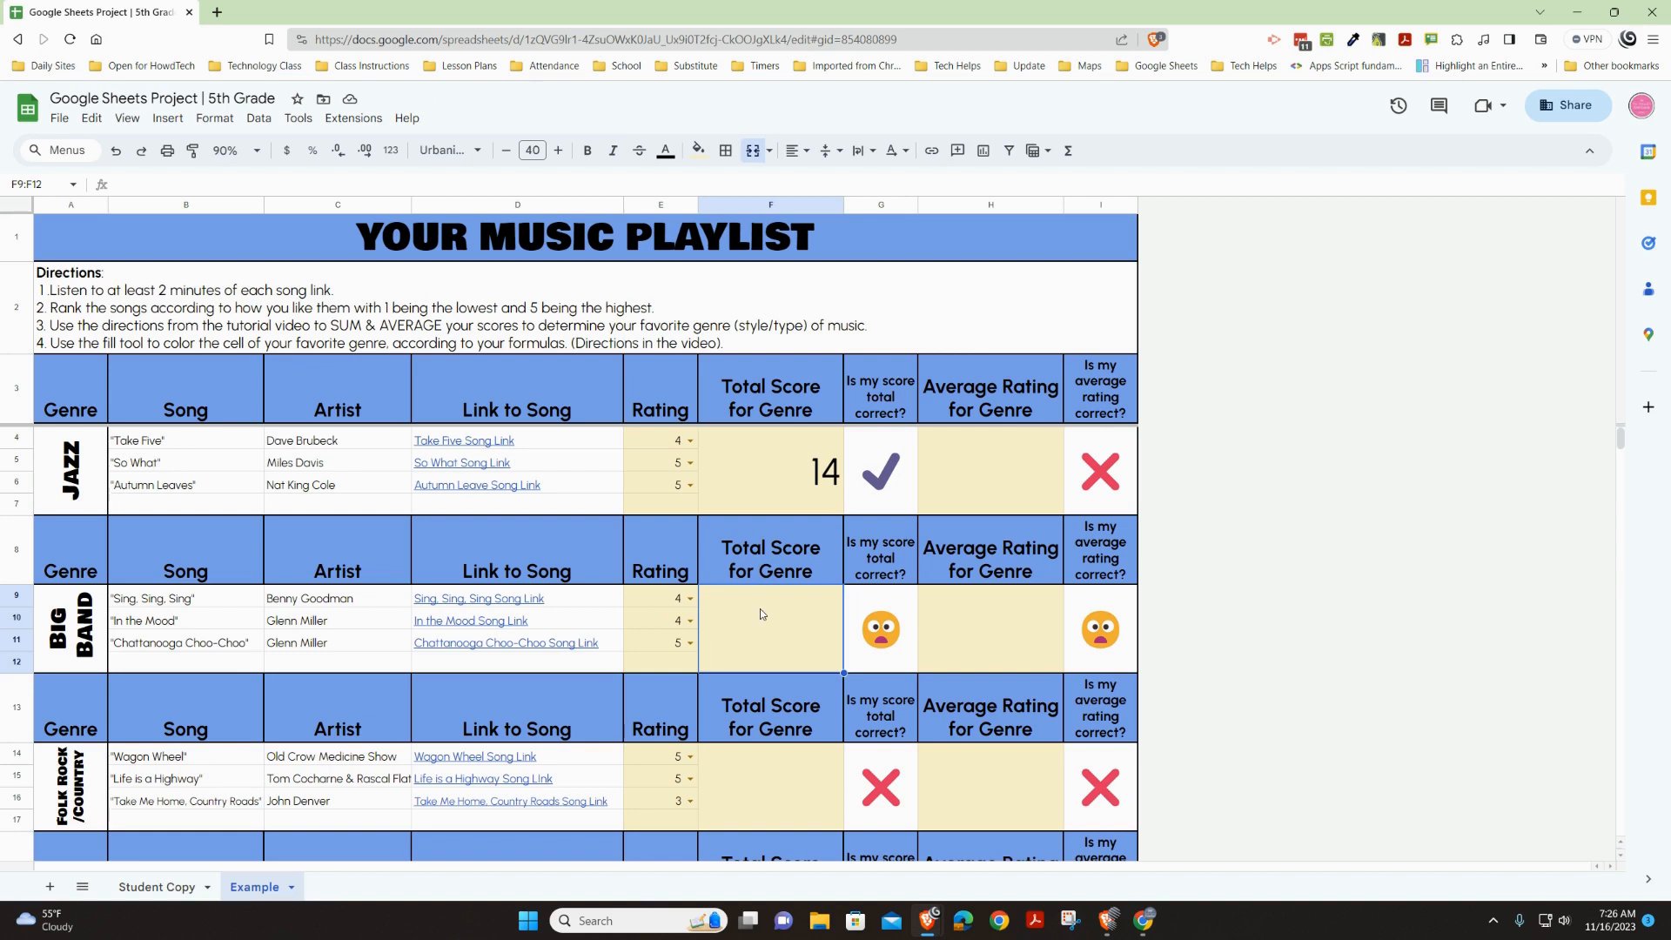
text(=sum)
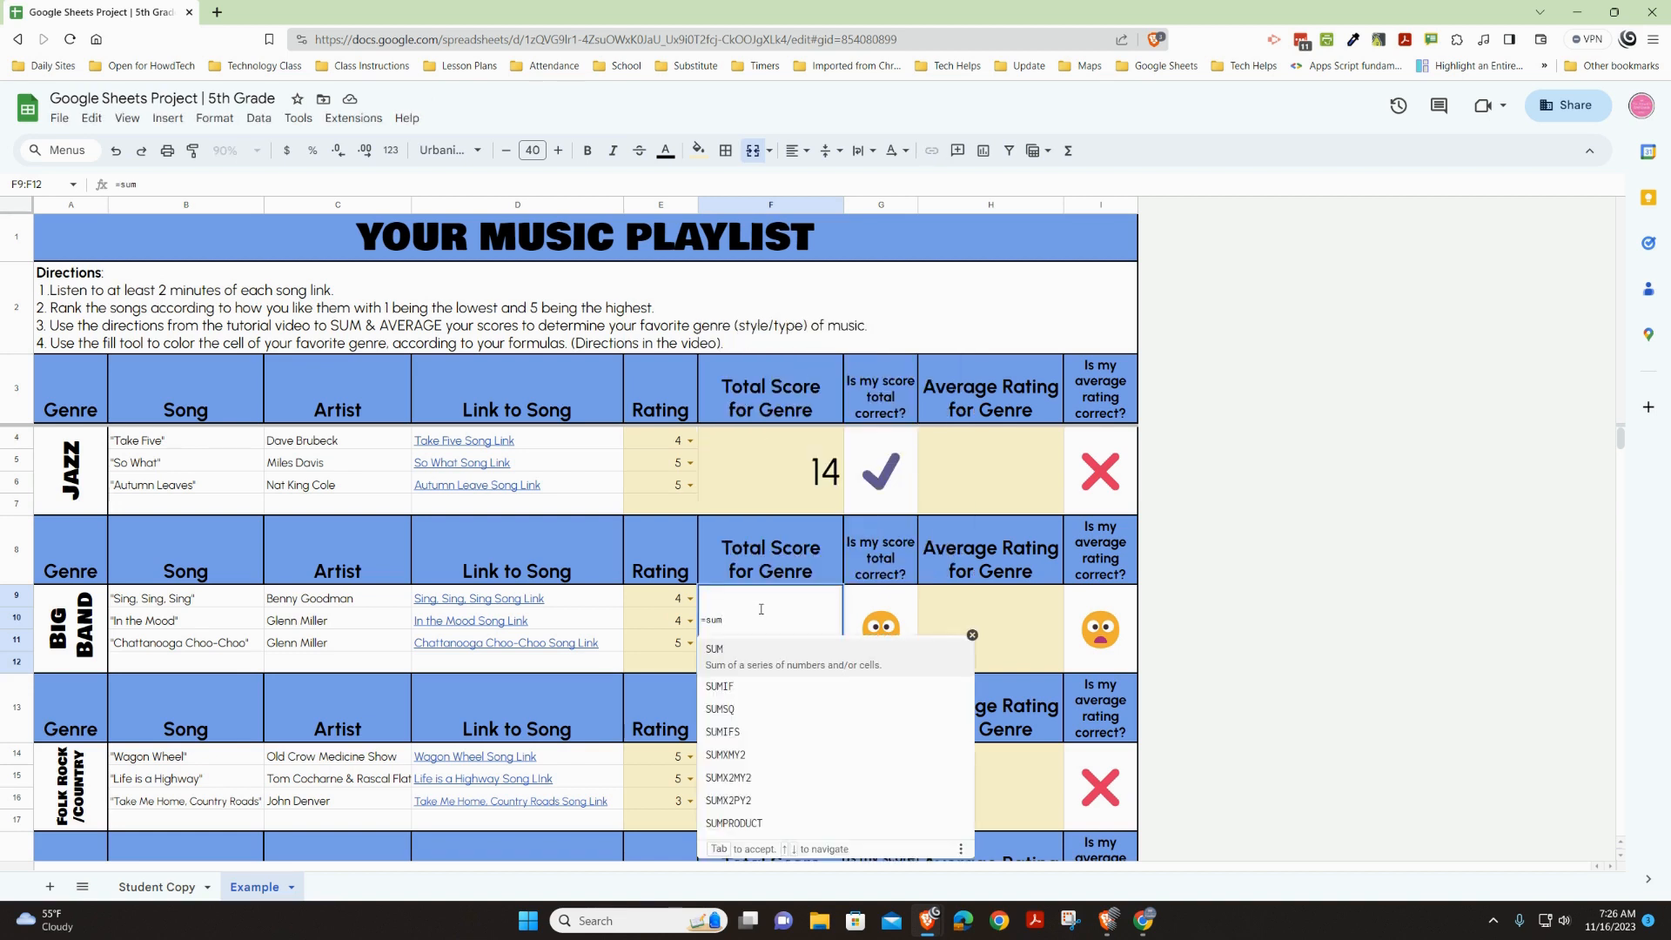
key(Tab)
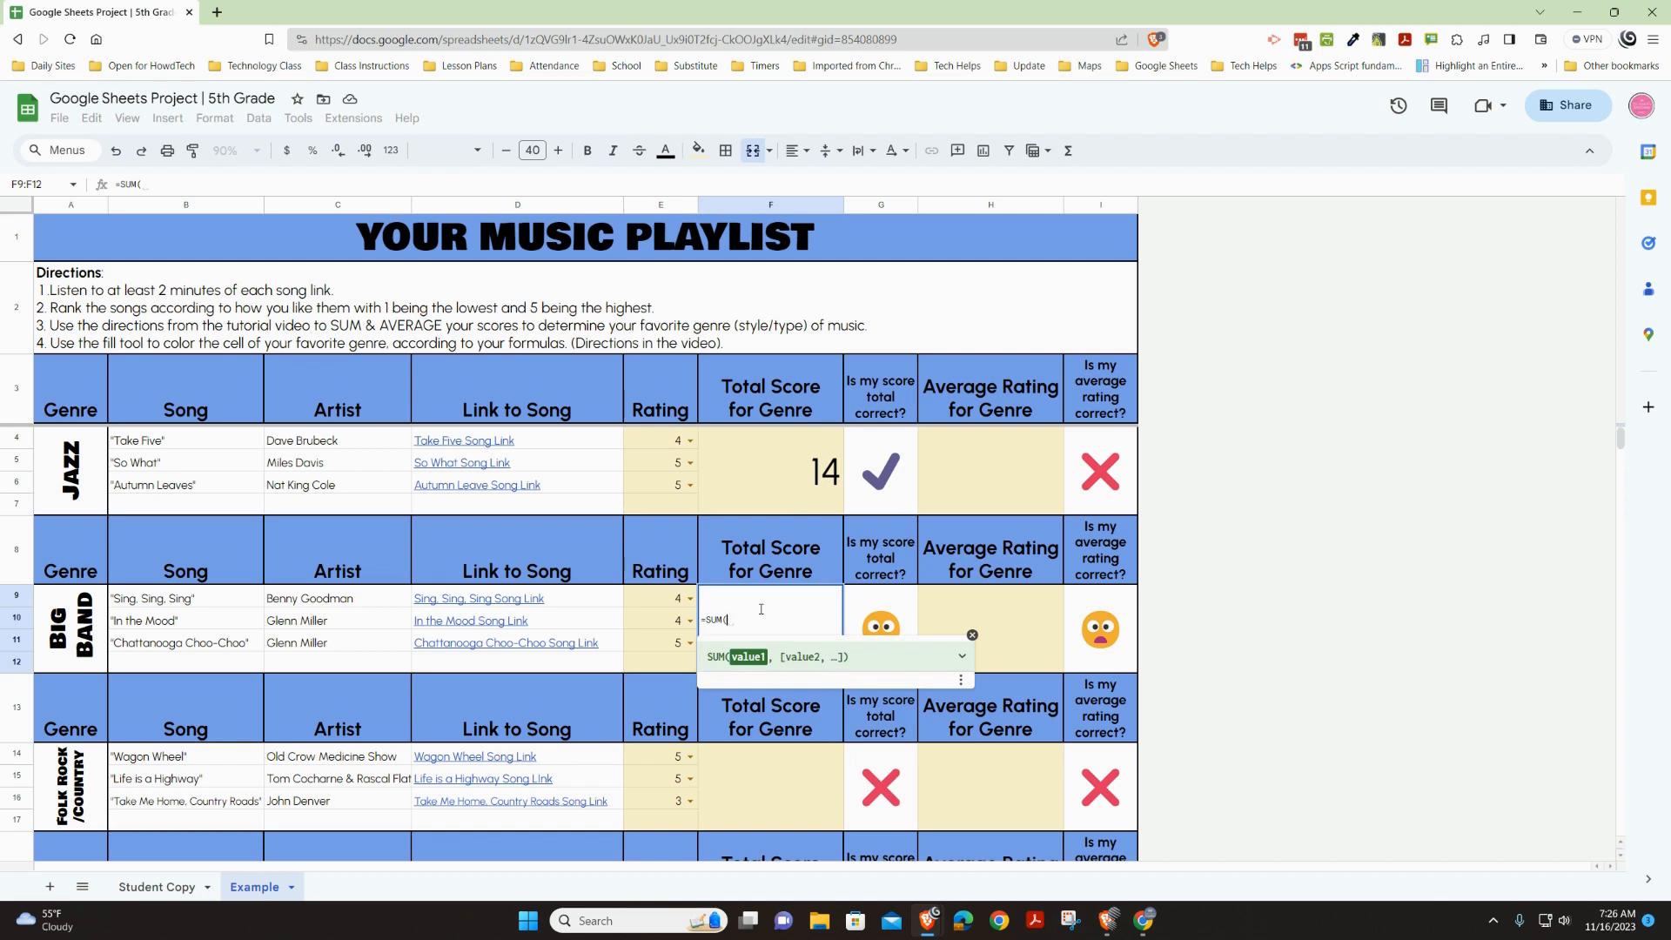
drag(661, 599, 658, 645)
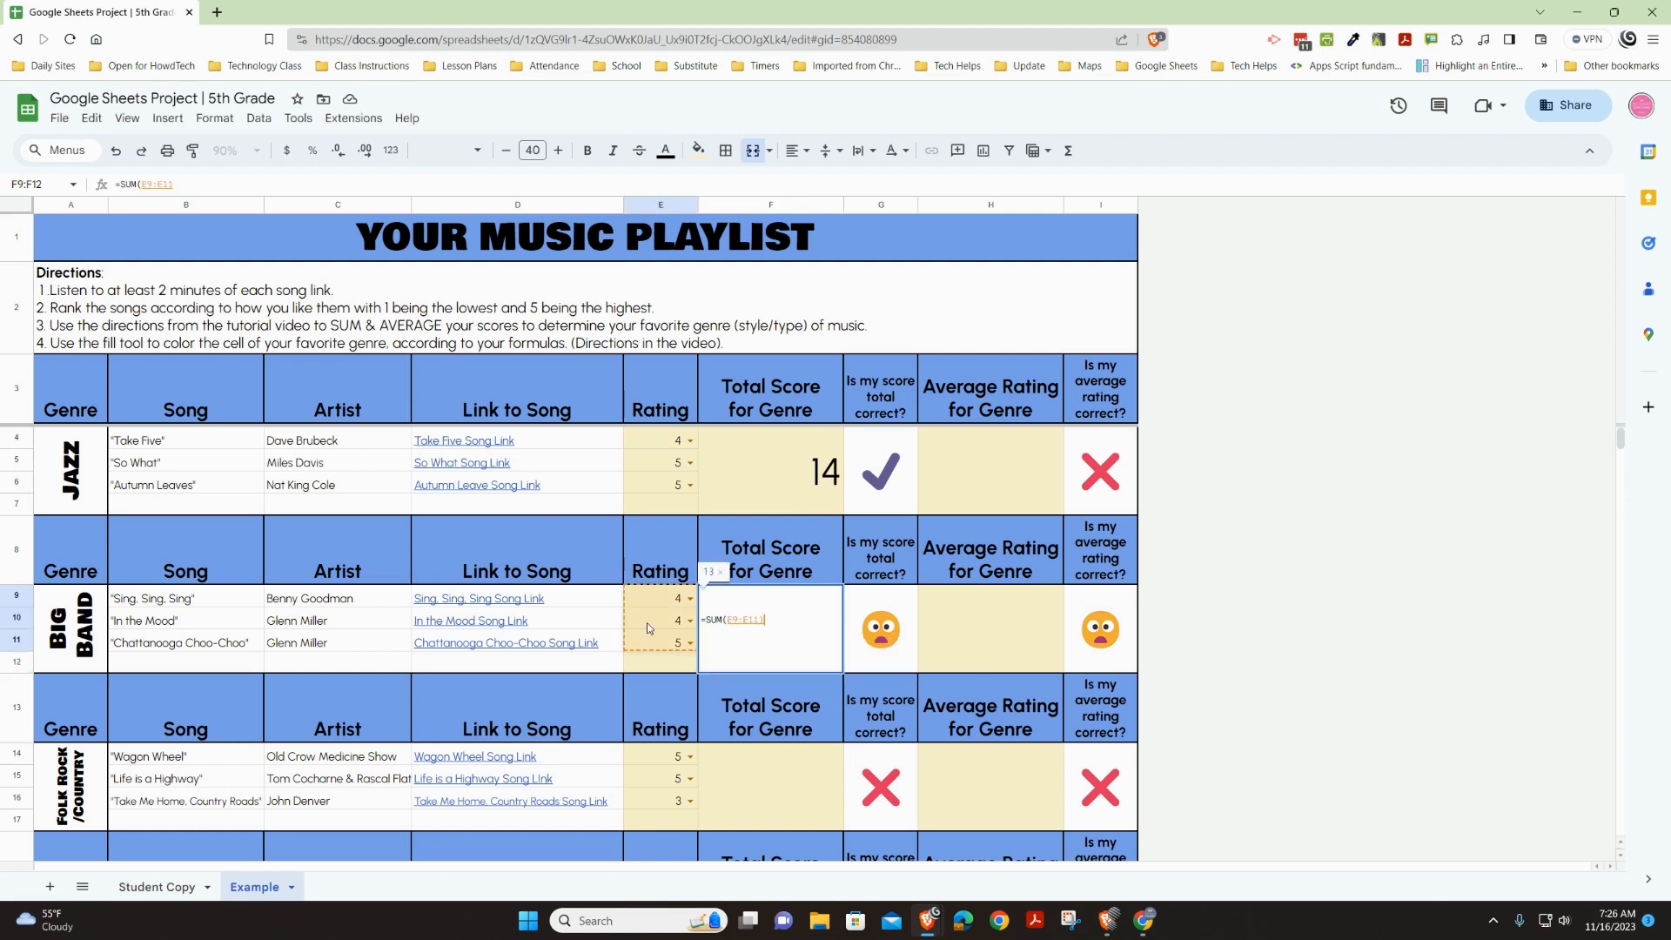
text())
key(Return)
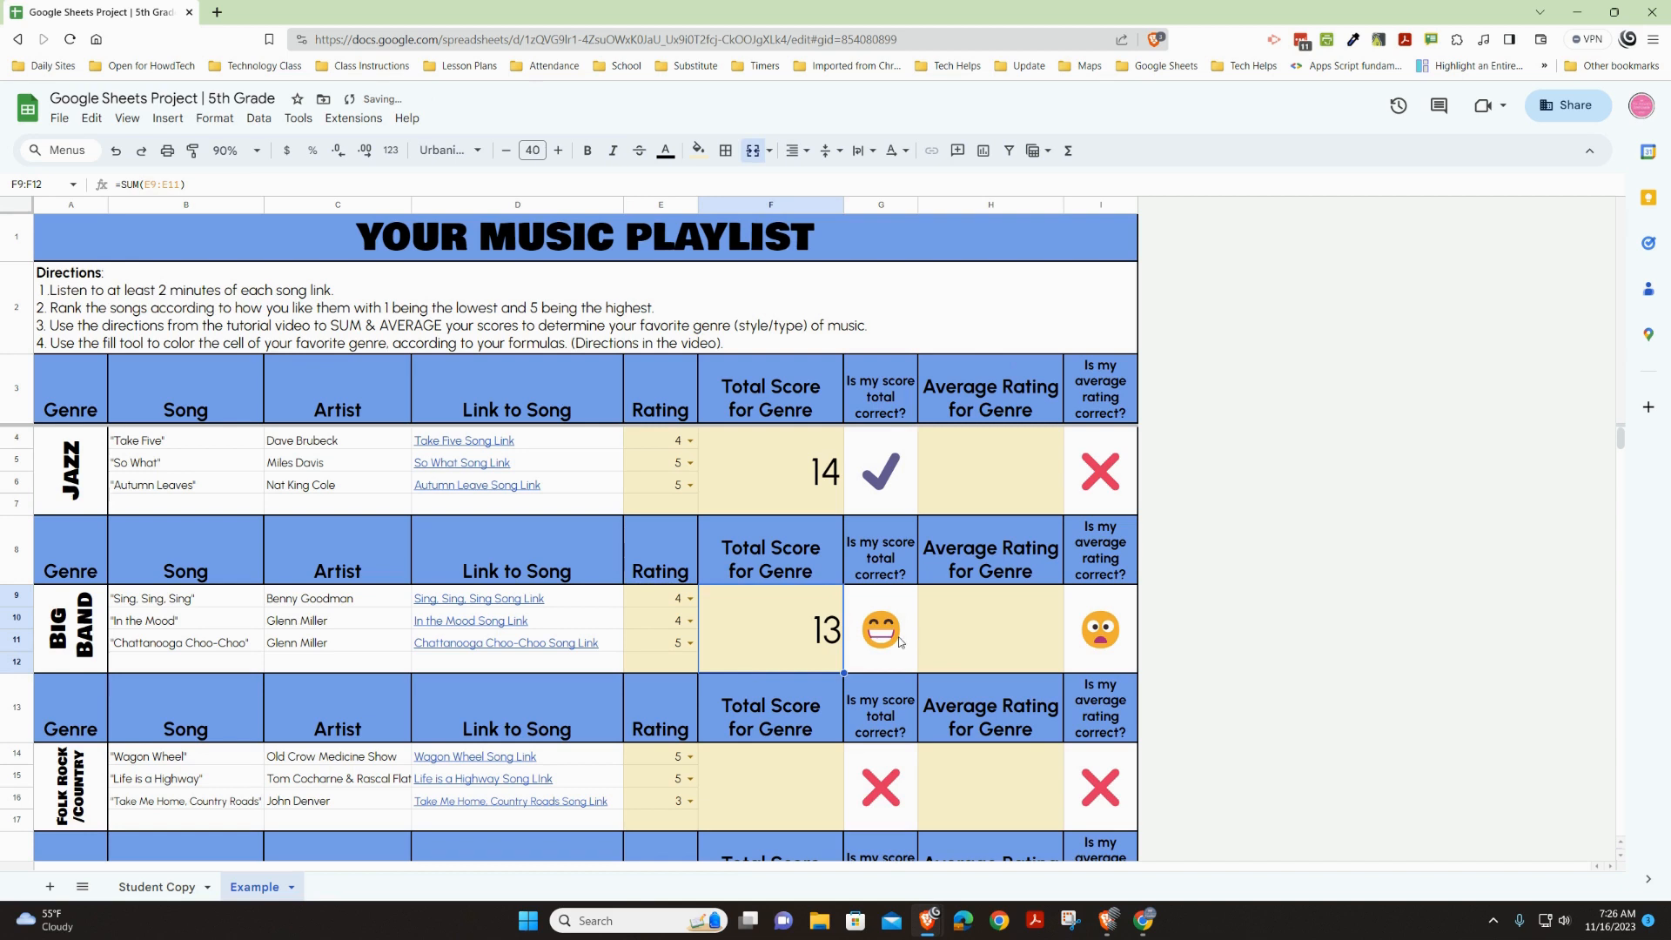
Enter a SUM formula over the Folk Rock/Country ratings E14:E16 in that genre's total score cell.
scroll(825, 738, down, 1)
click(778, 726)
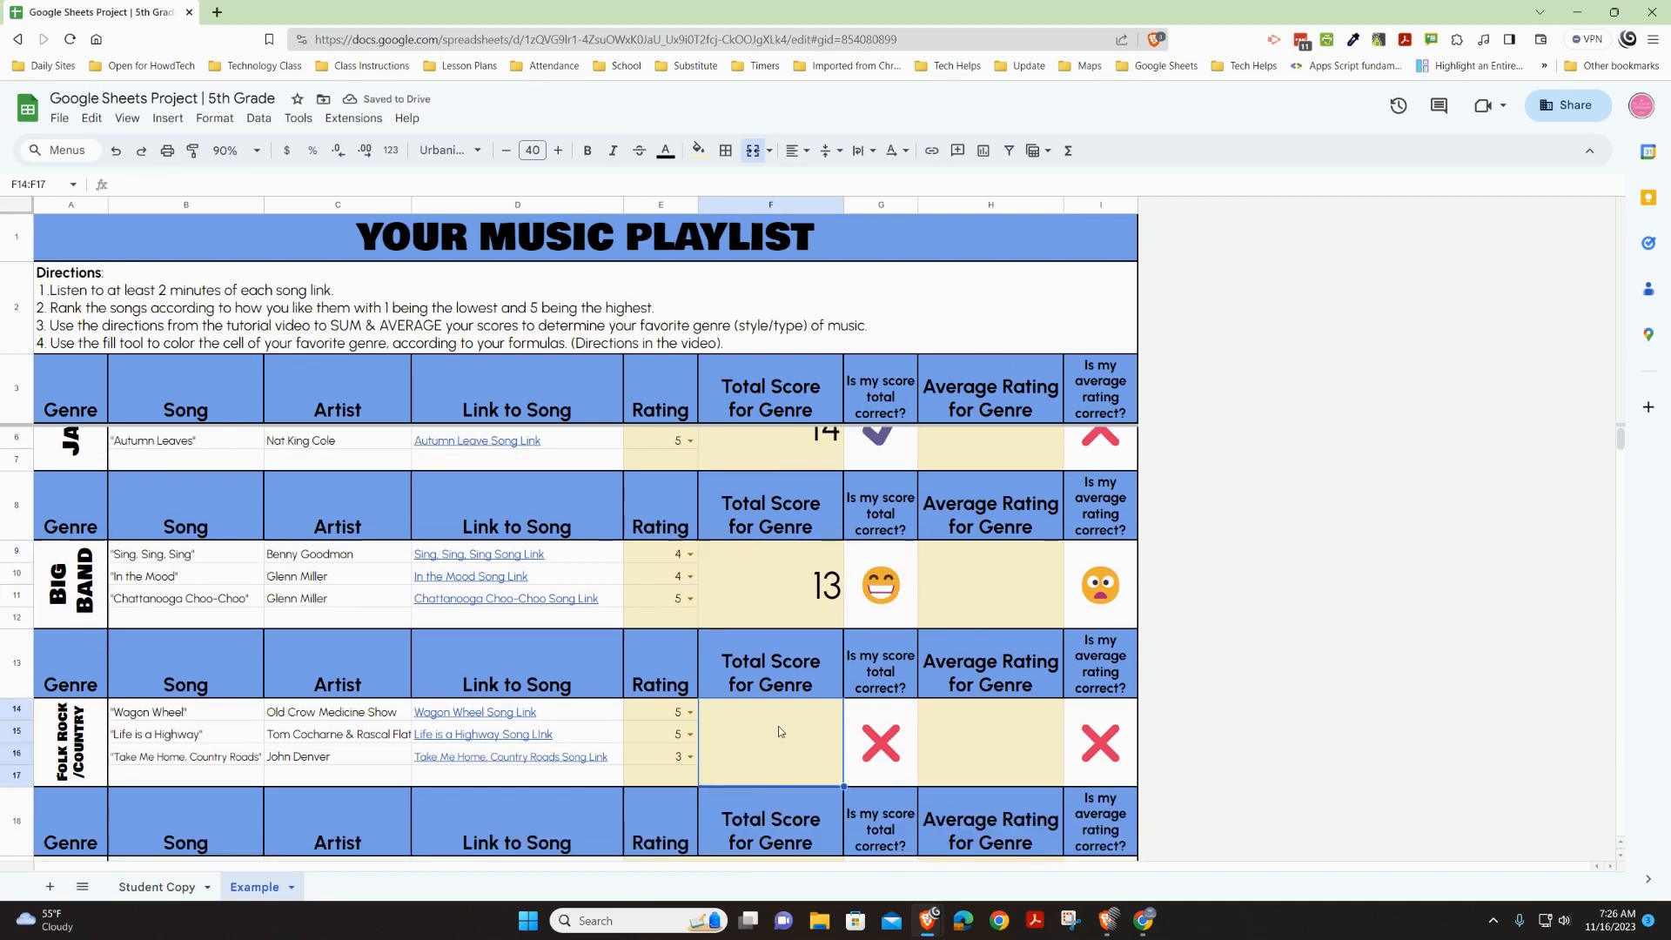
text(=su)
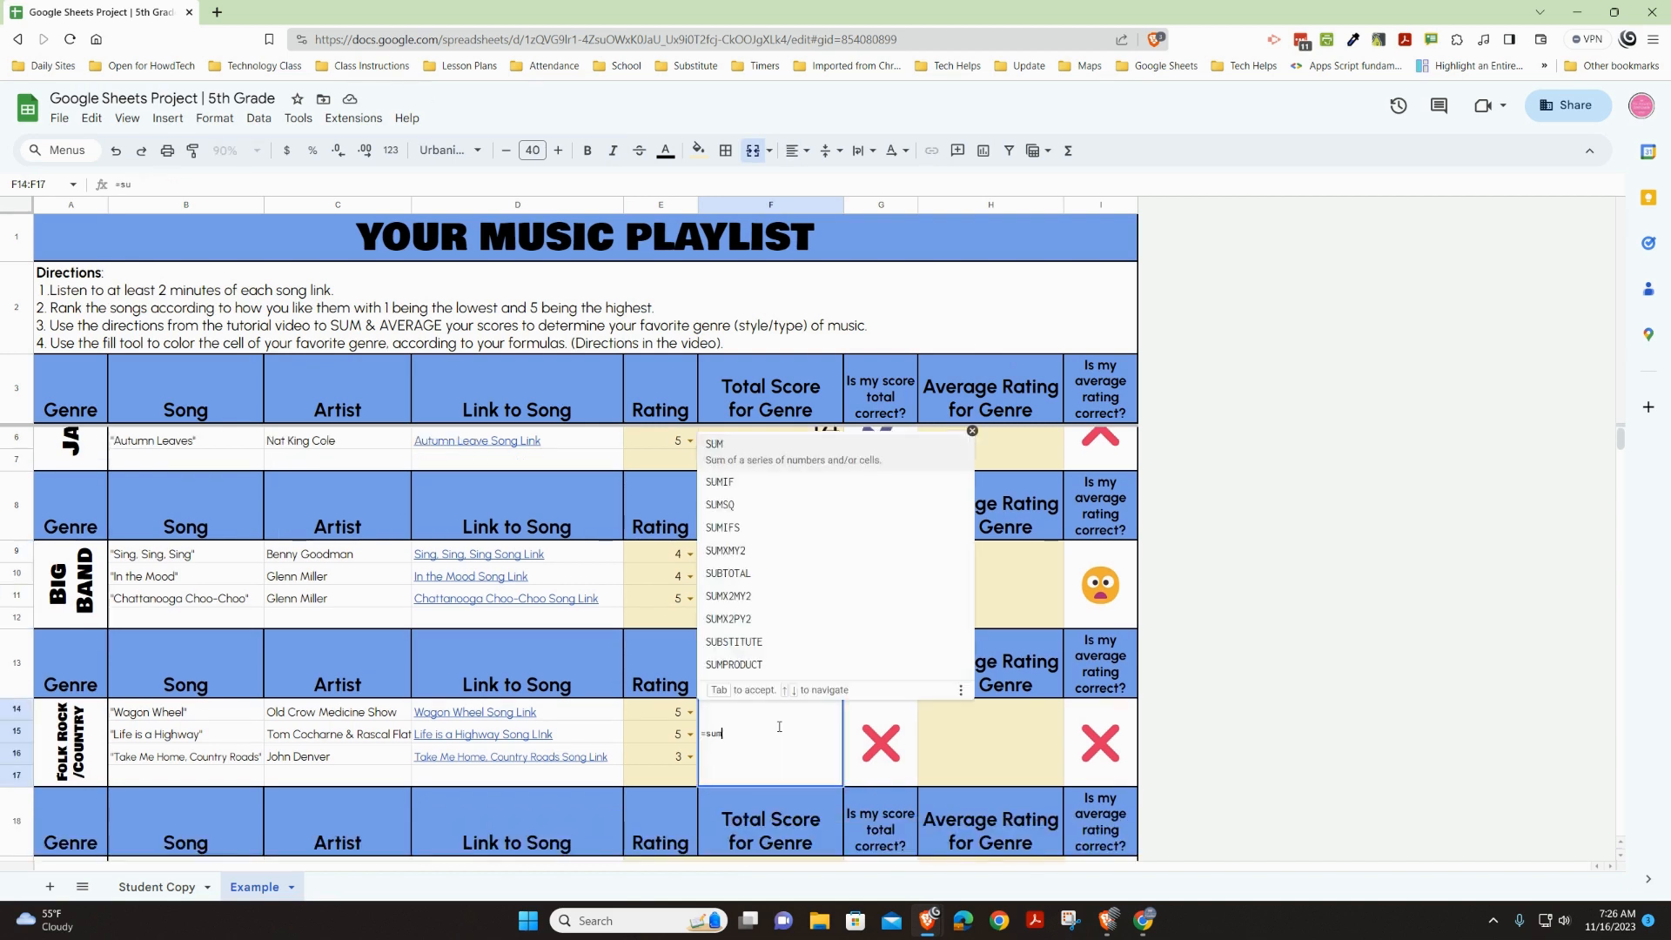
key(Tab)
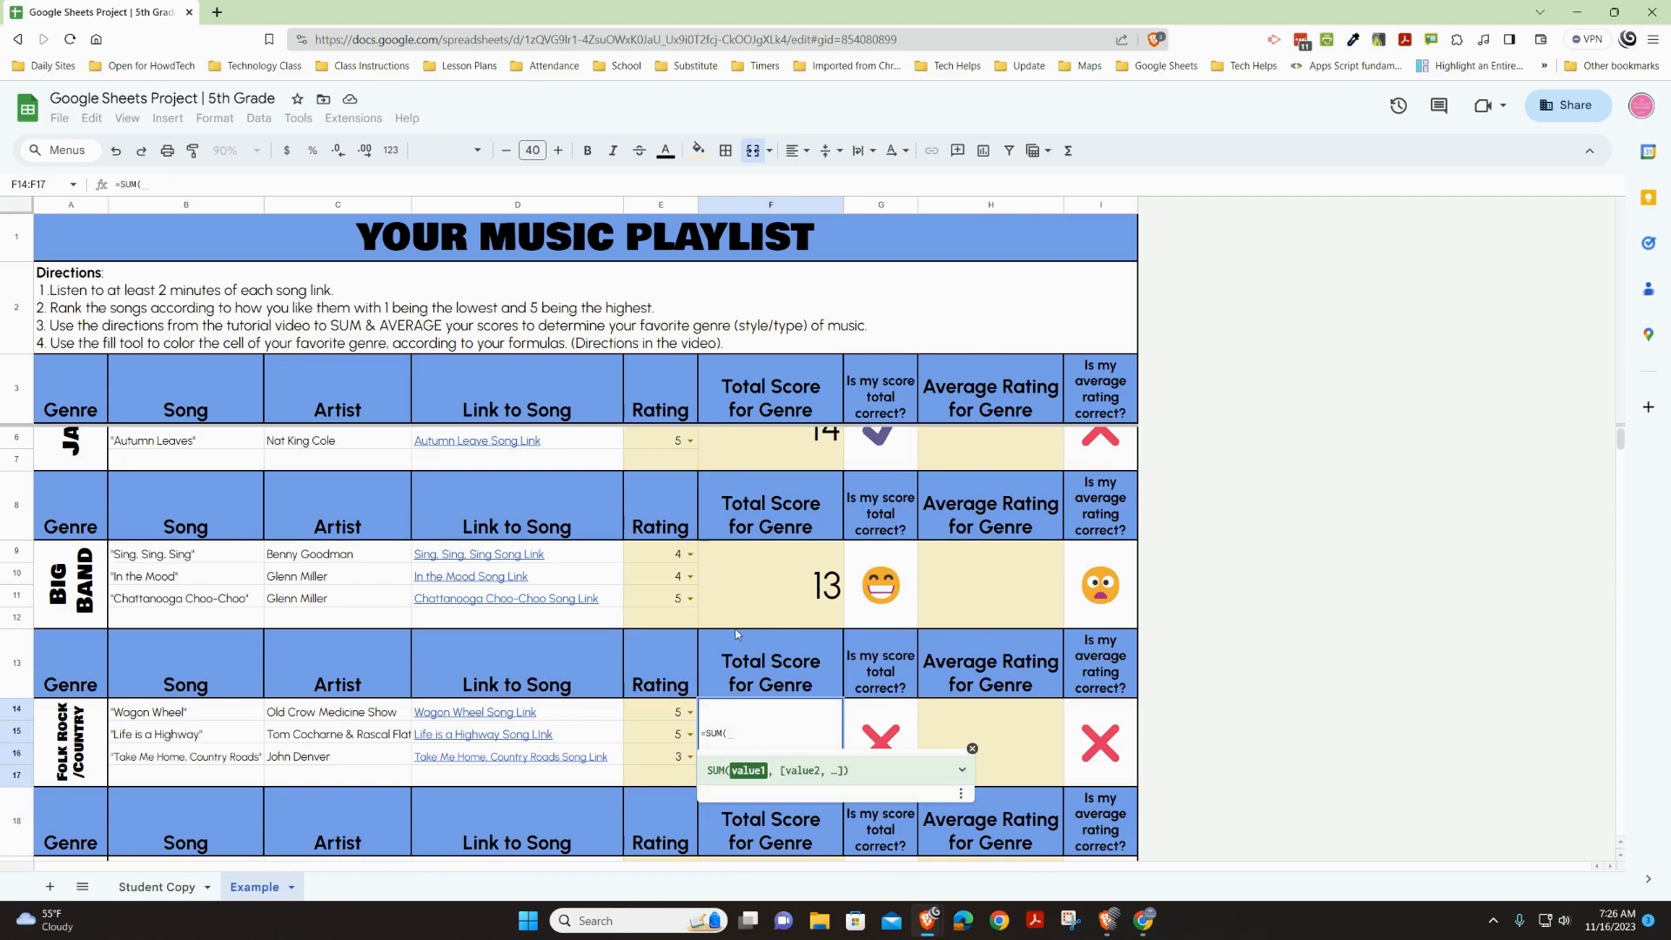
drag(671, 714, 675, 756)
key(Return)
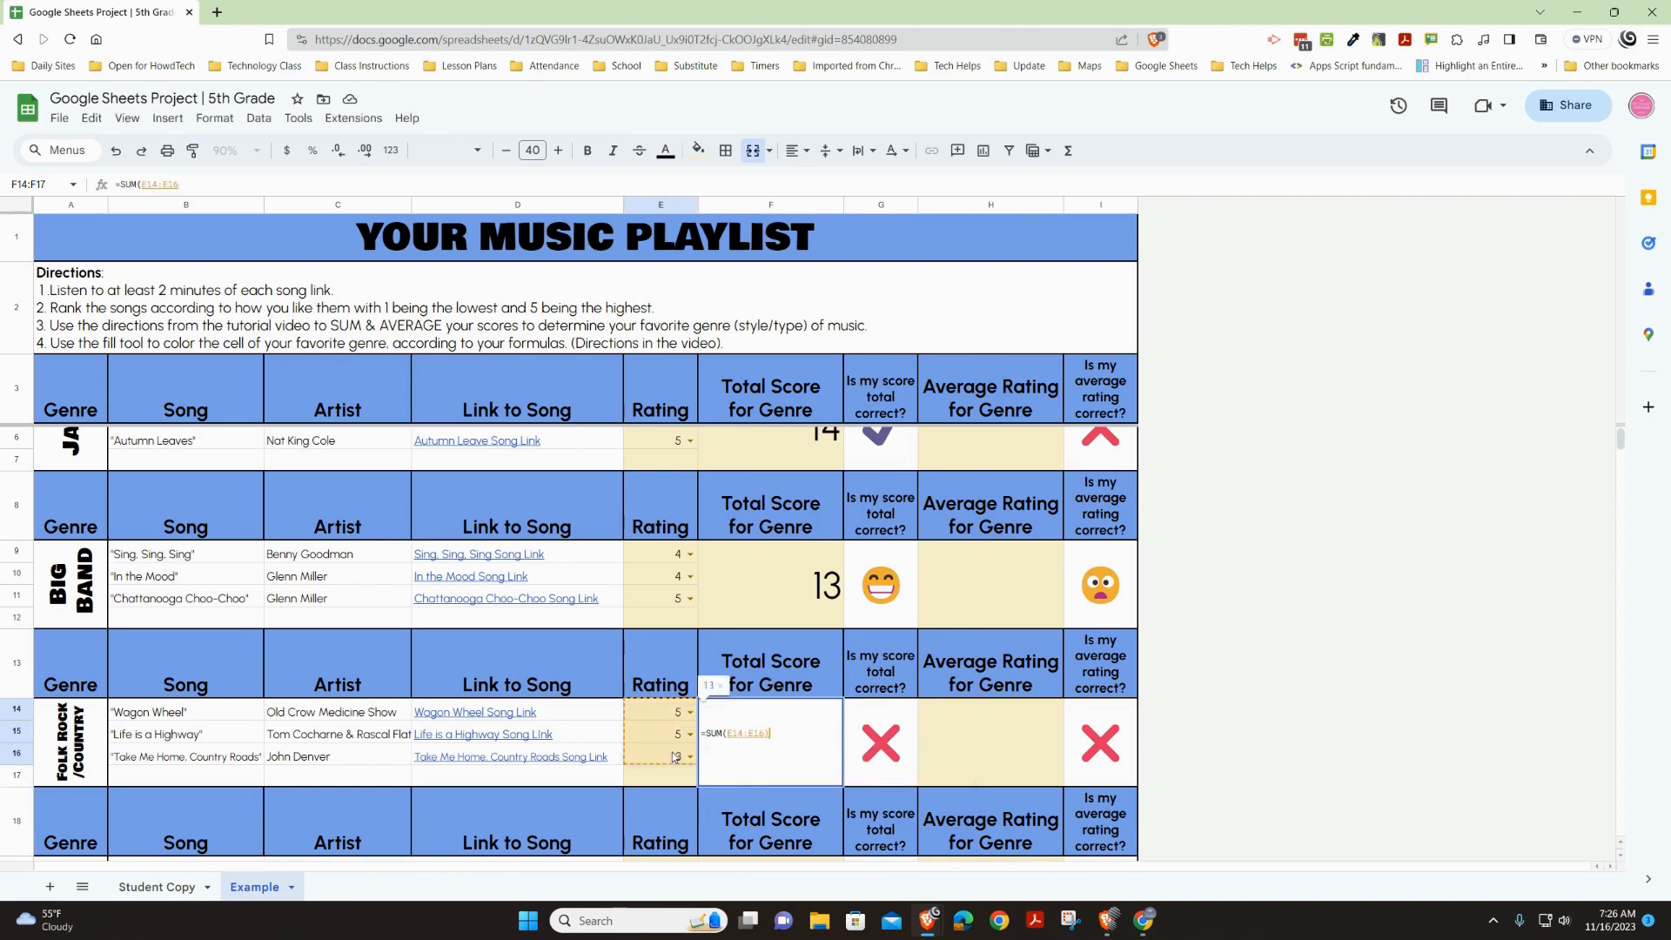
Enter a SUM formula over the Pop ratings E19:E21 in the Pop total score cell.
scroll(672, 752, down, 1)
scroll(672, 752, down, 3)
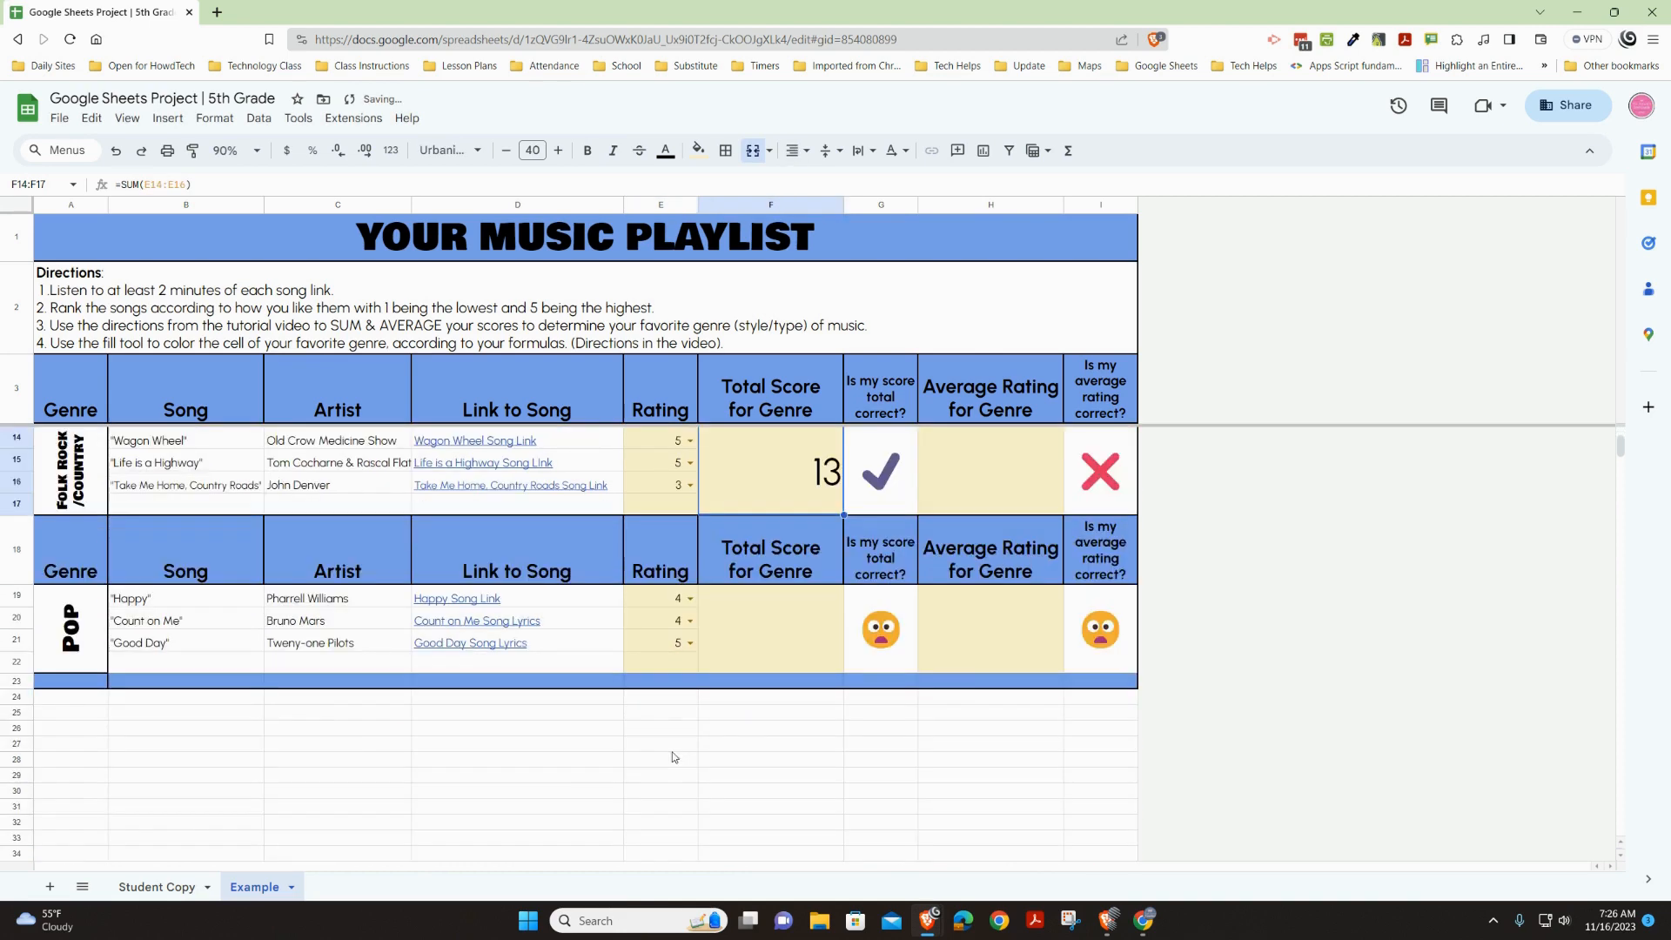
click(754, 629)
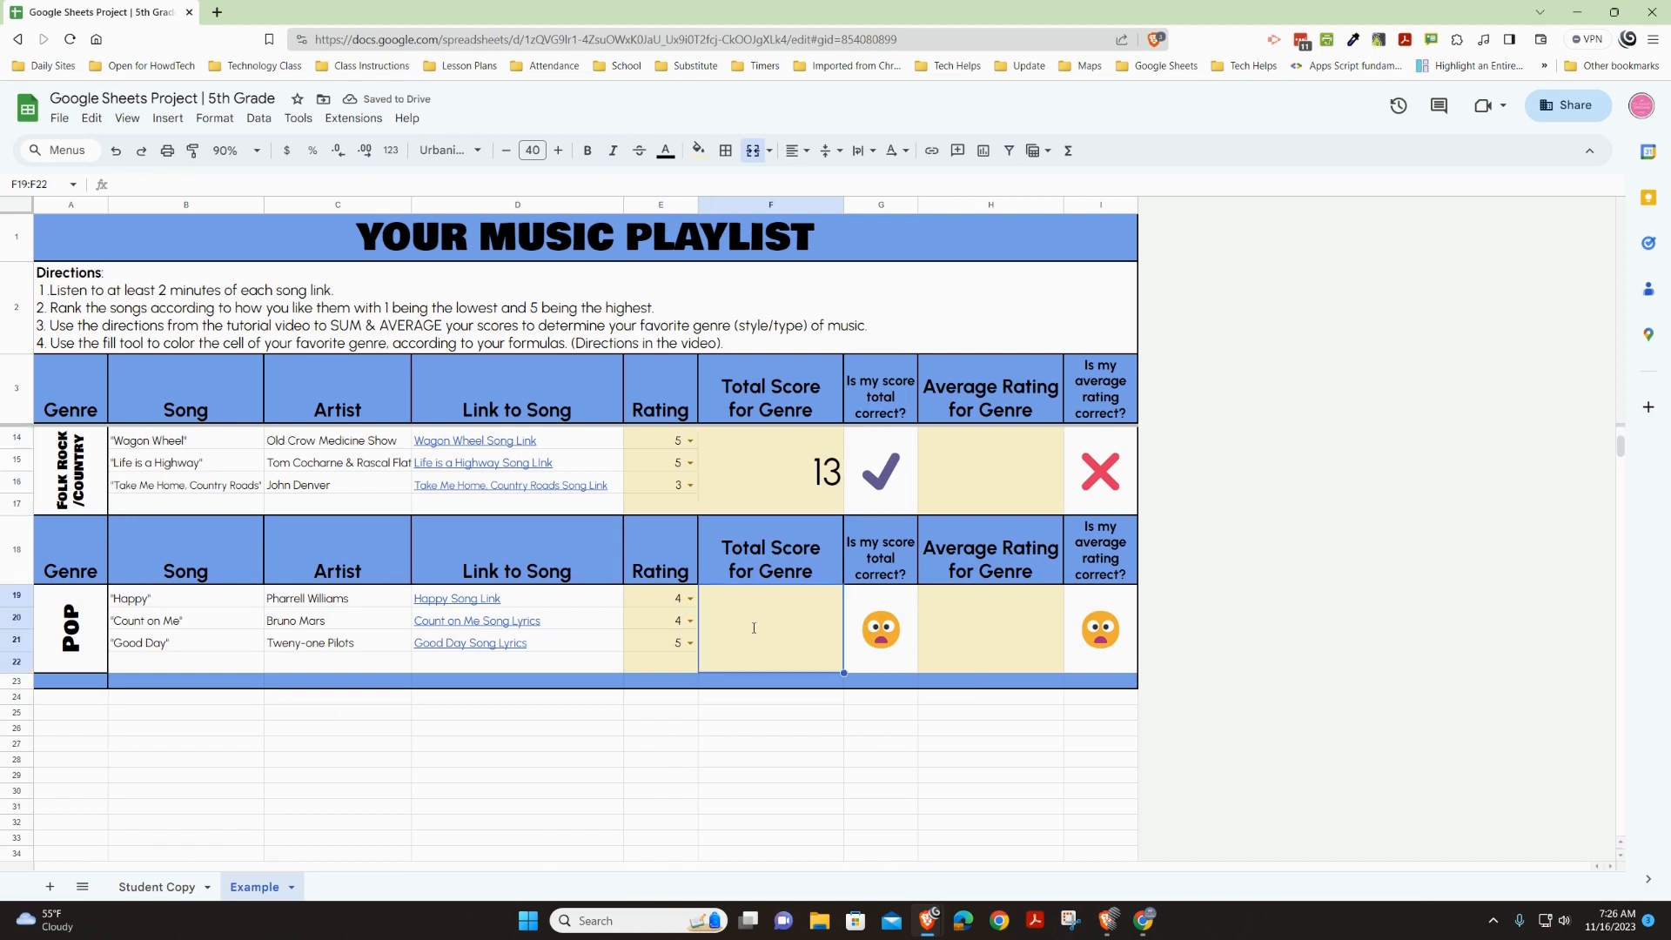
text(=sum)
key(Tab)
key(Return)
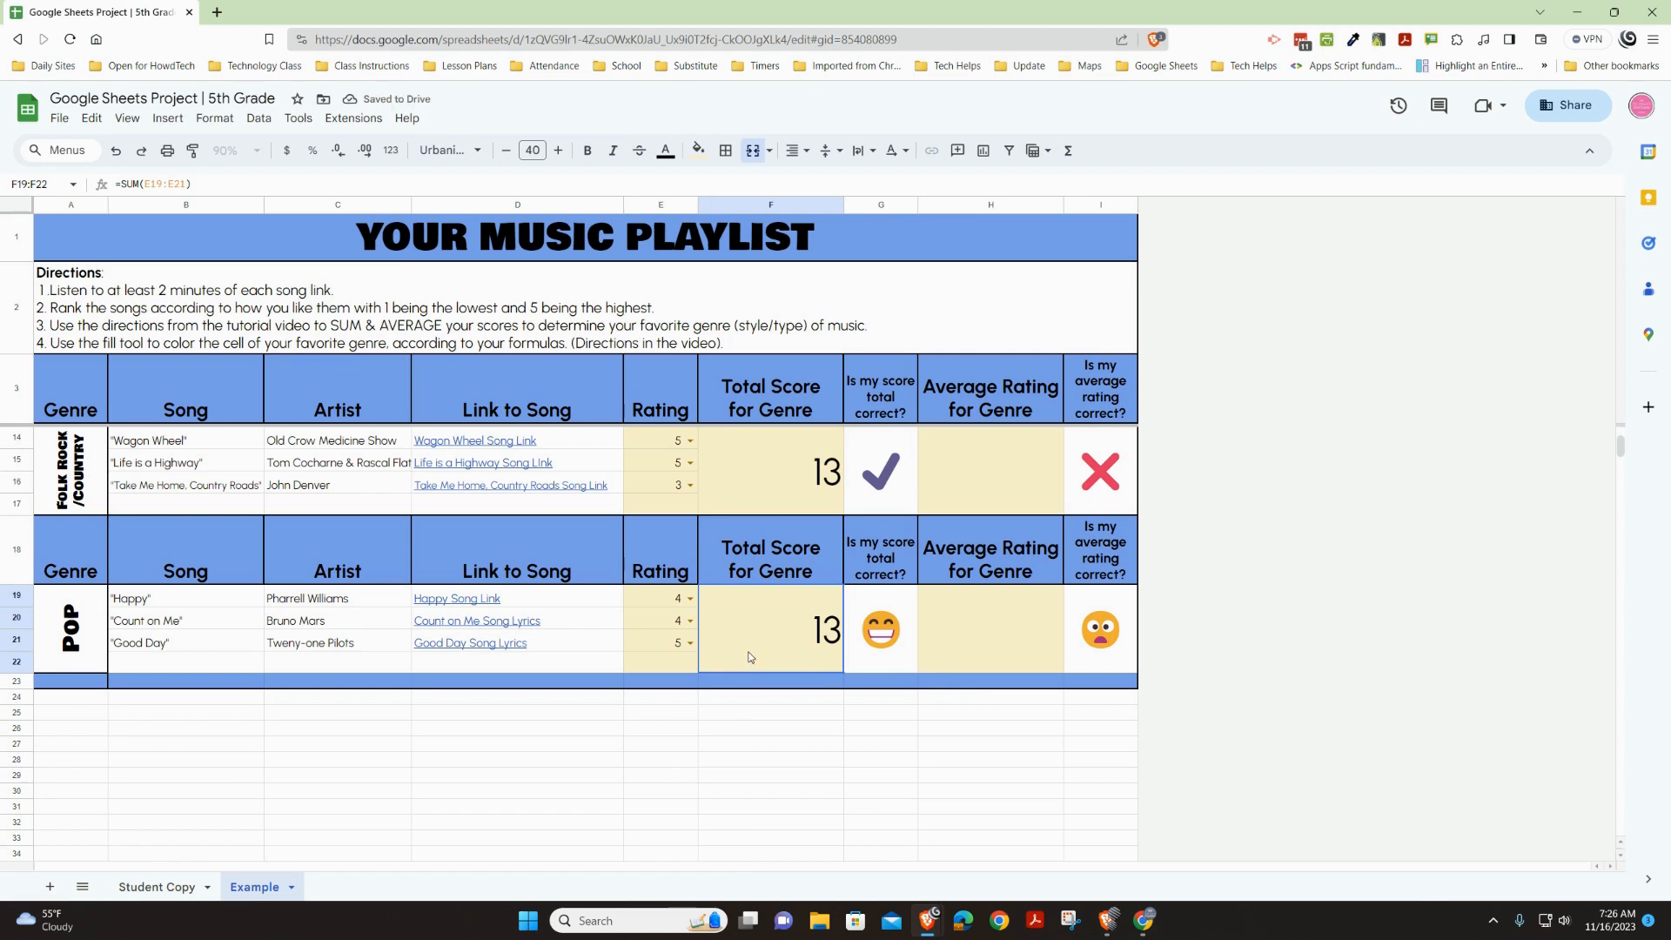
Review the total scores and their correctness indicators for all four genres.
scroll(747, 663, up, 5)
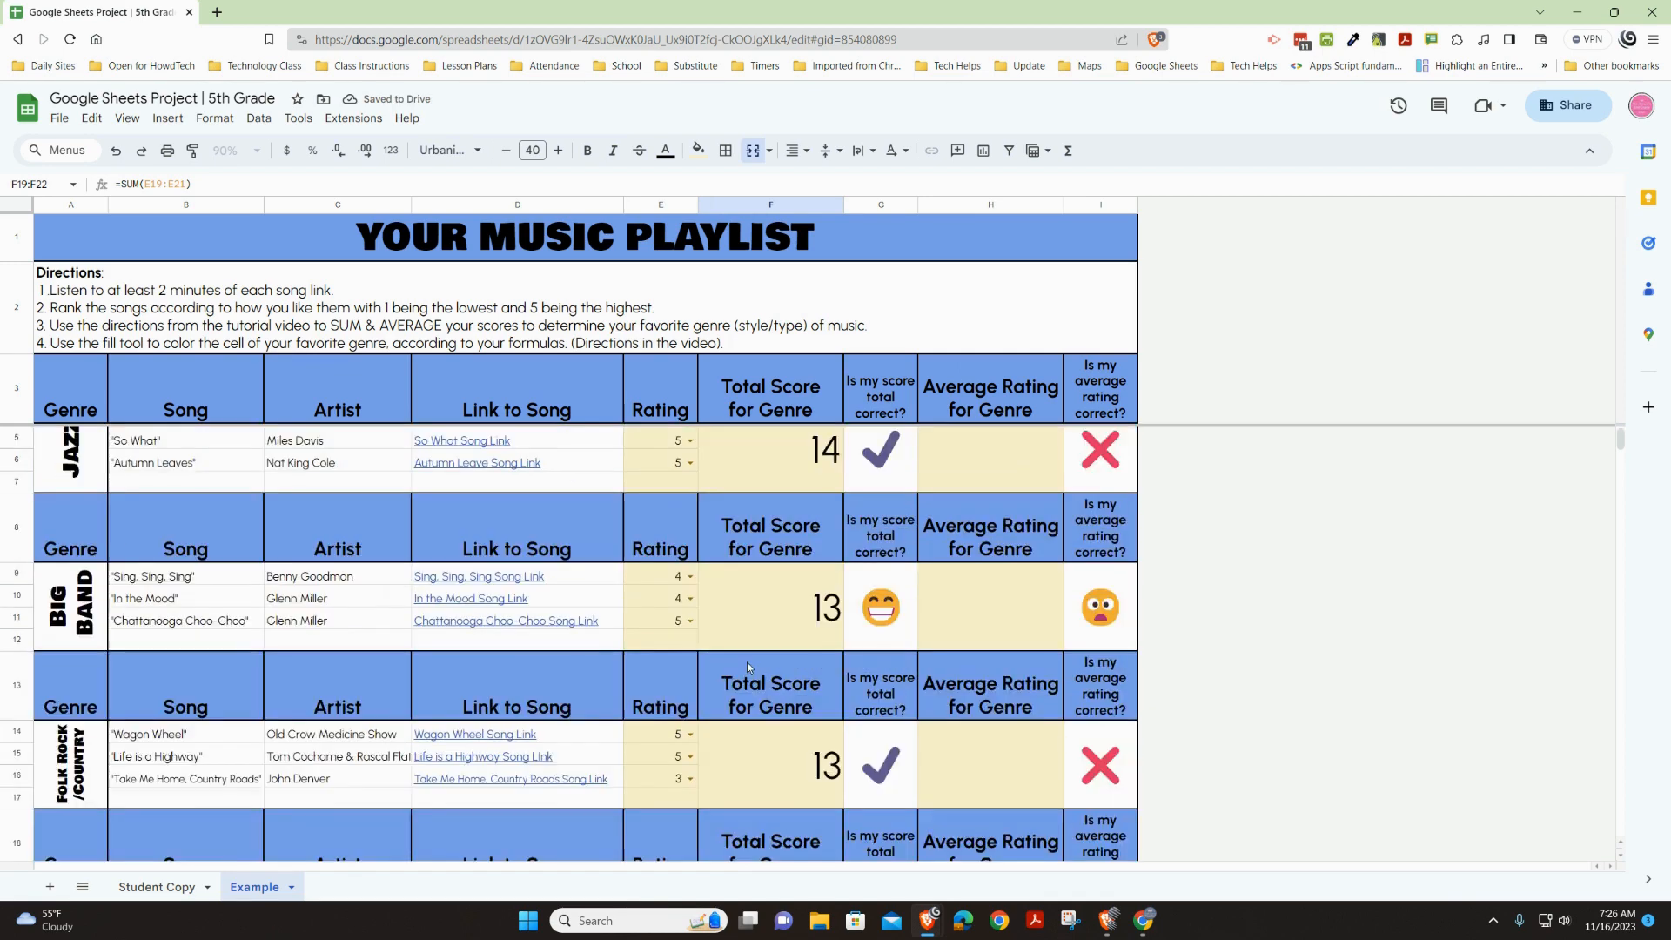
scroll(747, 663, down, 3)
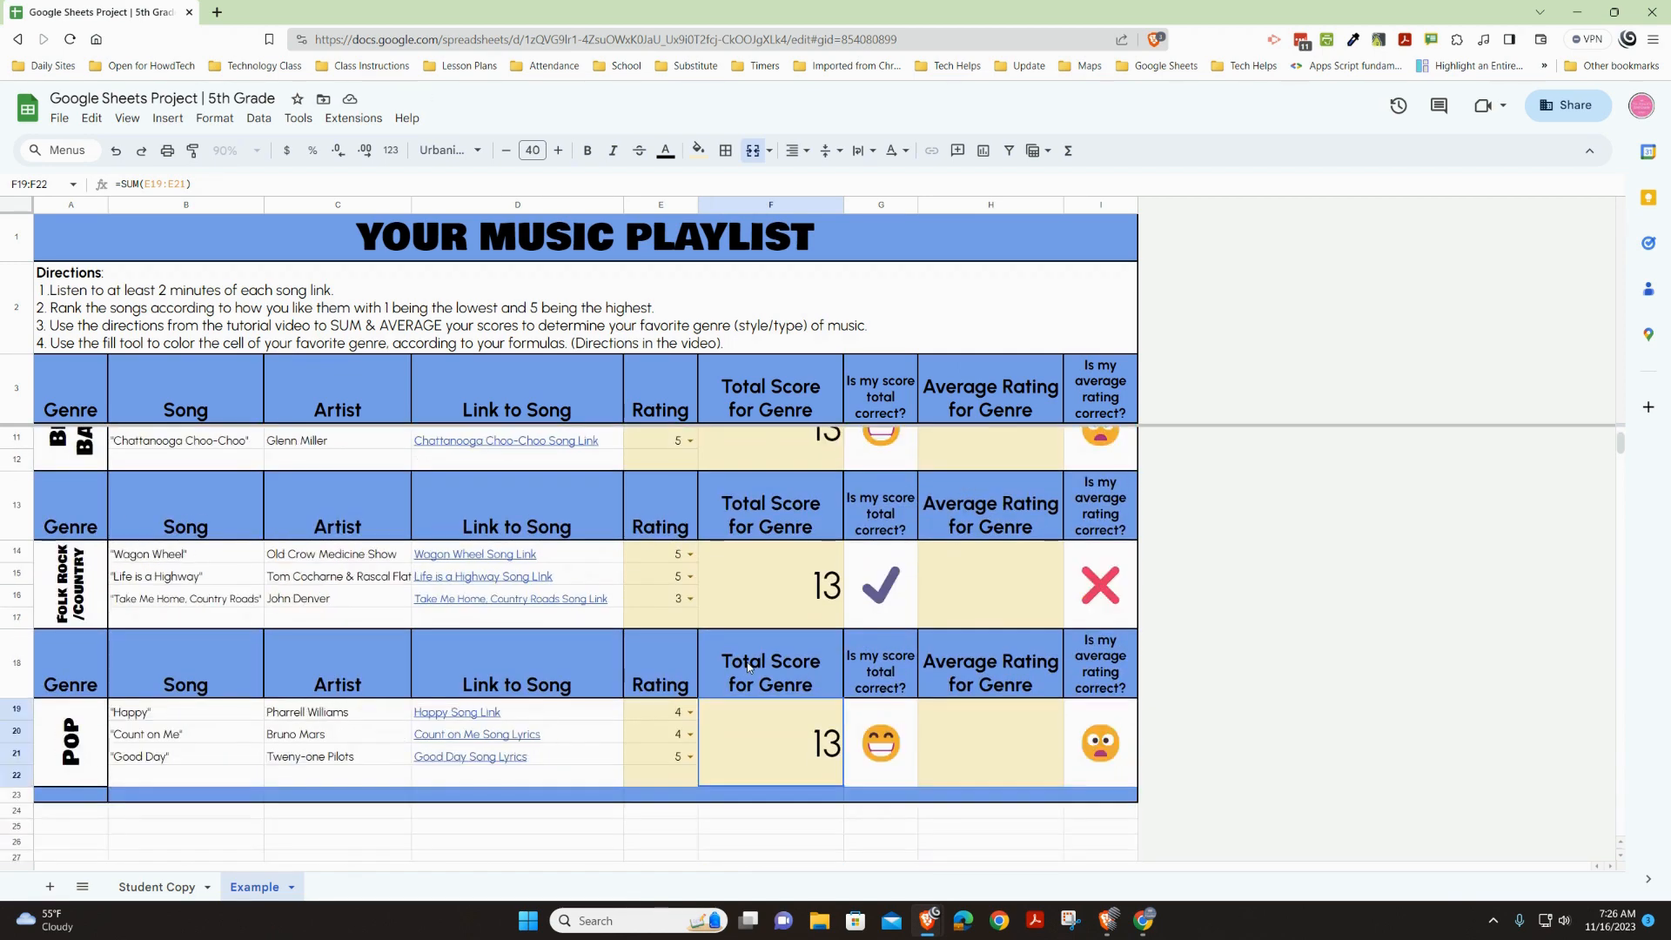
scroll(746, 666, up, 1)
scroll(747, 666, up, 2)
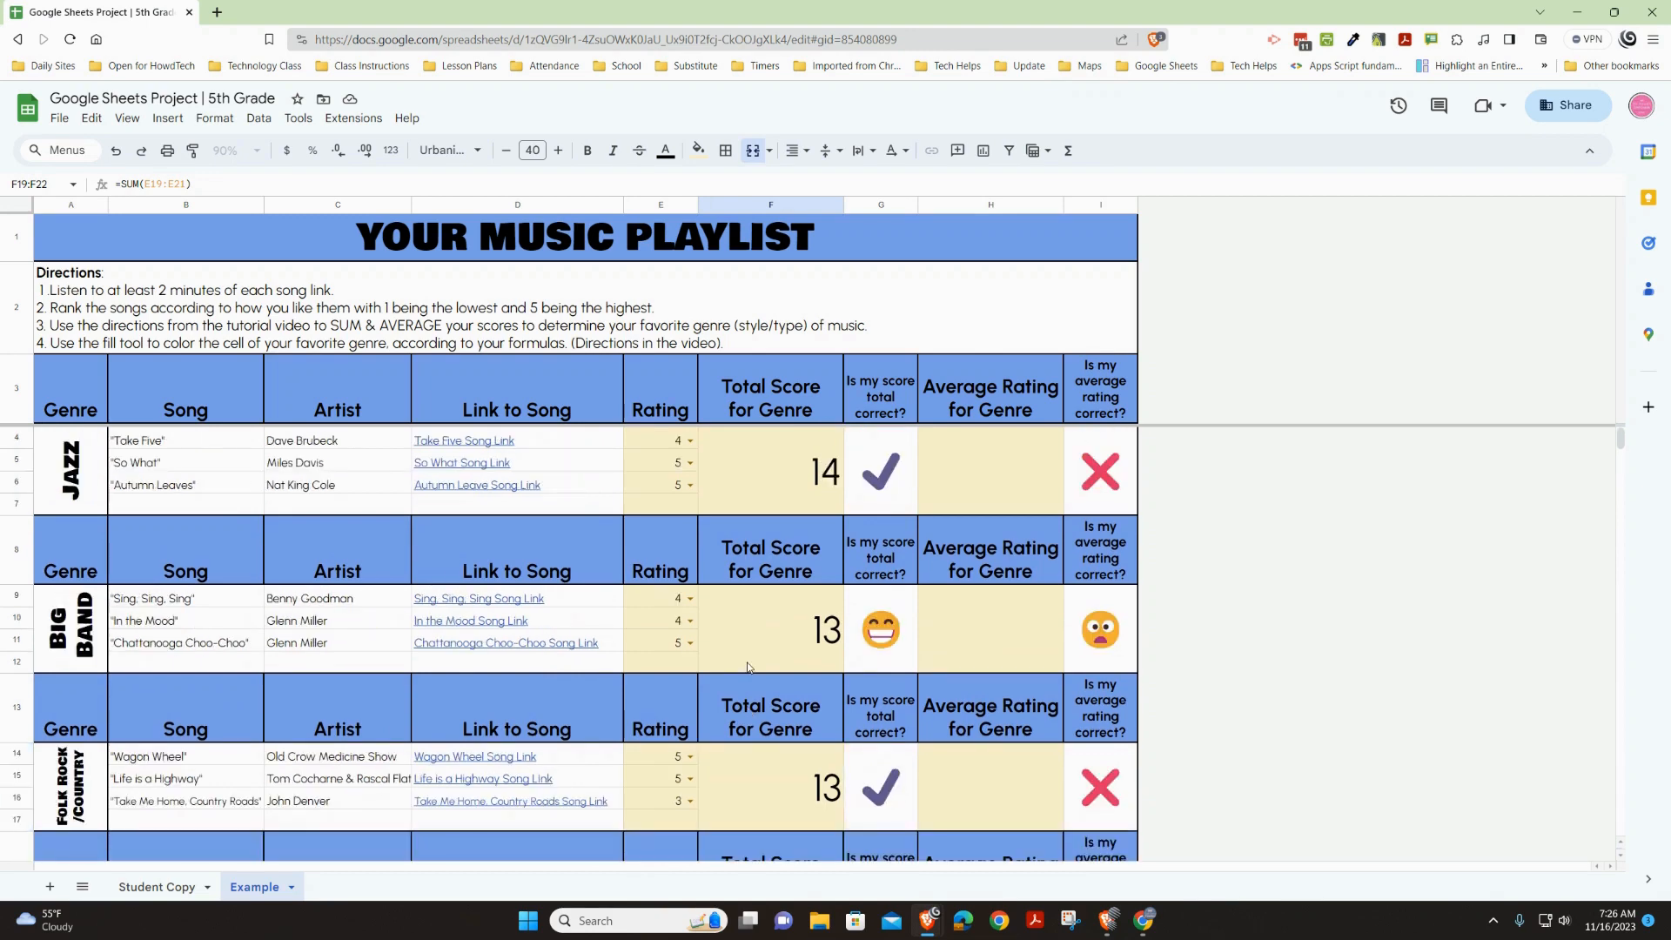
scroll(747, 666, down, 4)
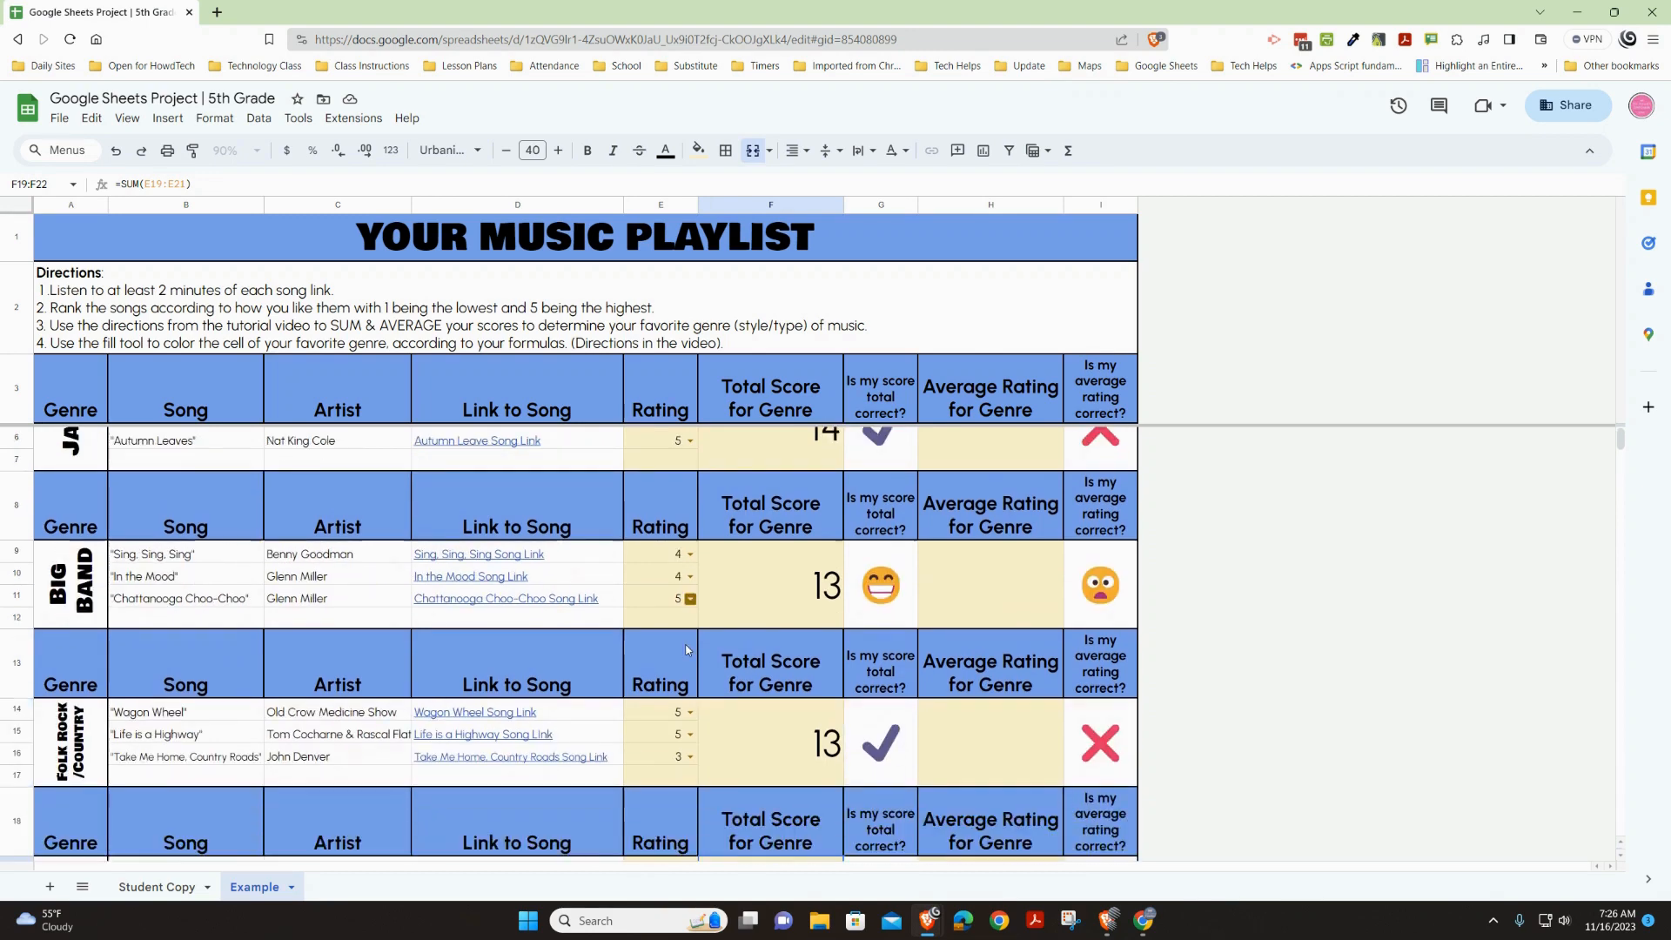
scroll(754, 699, up, 5)
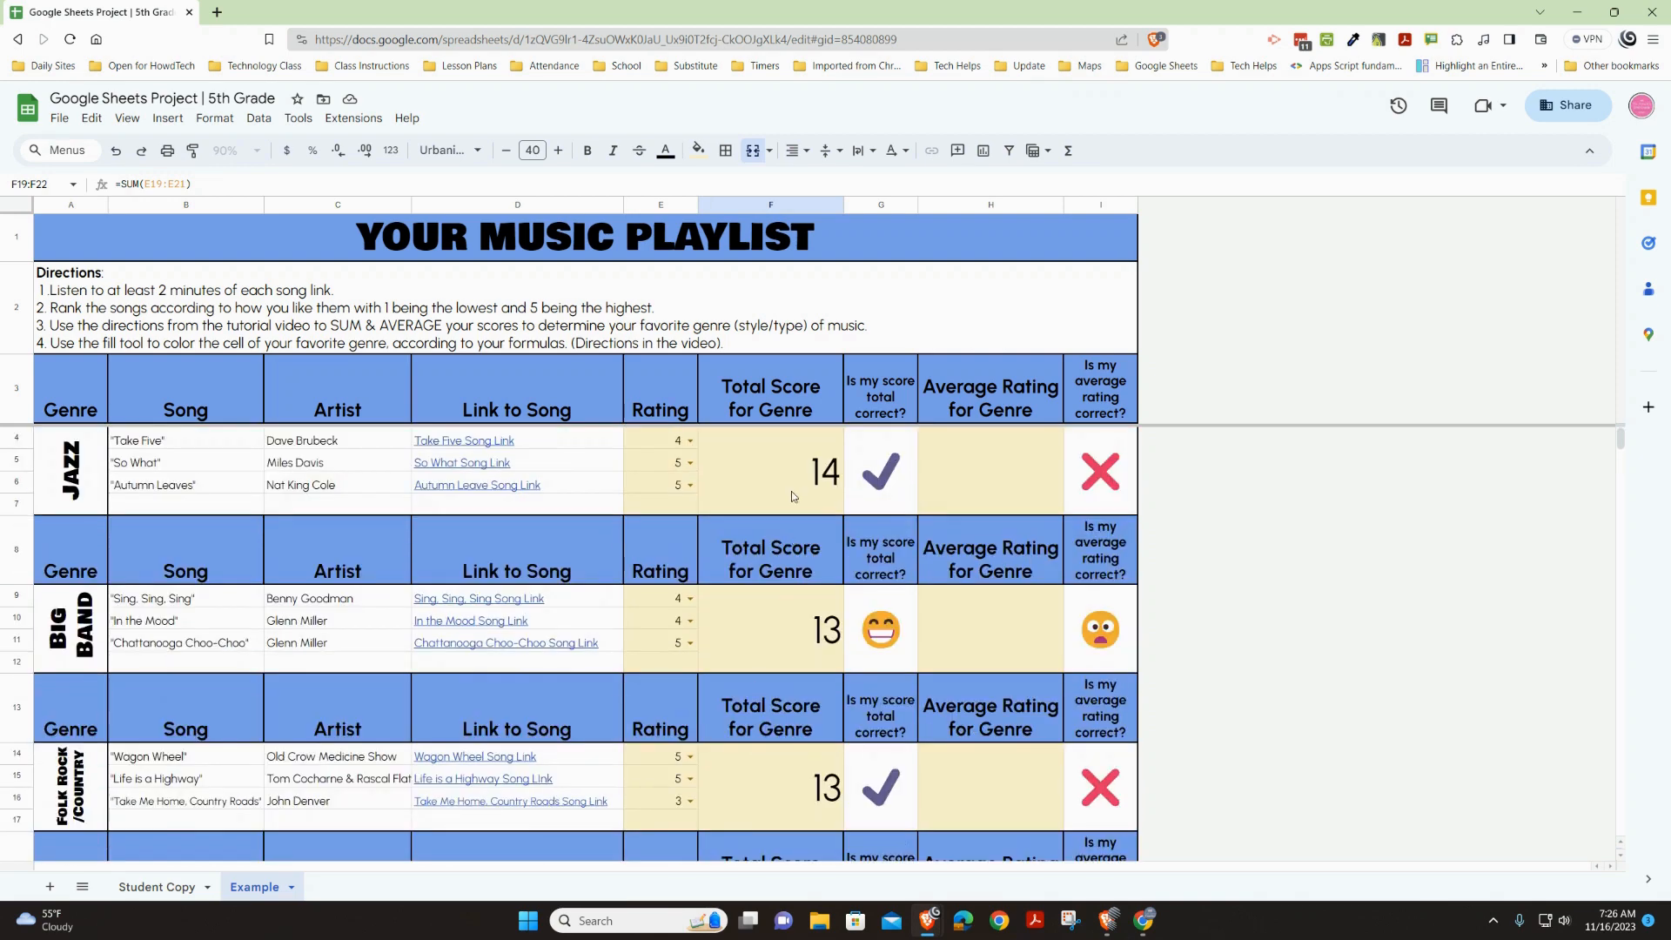
scroll(792, 494, down, 3)
scroll(791, 494, up, 3)
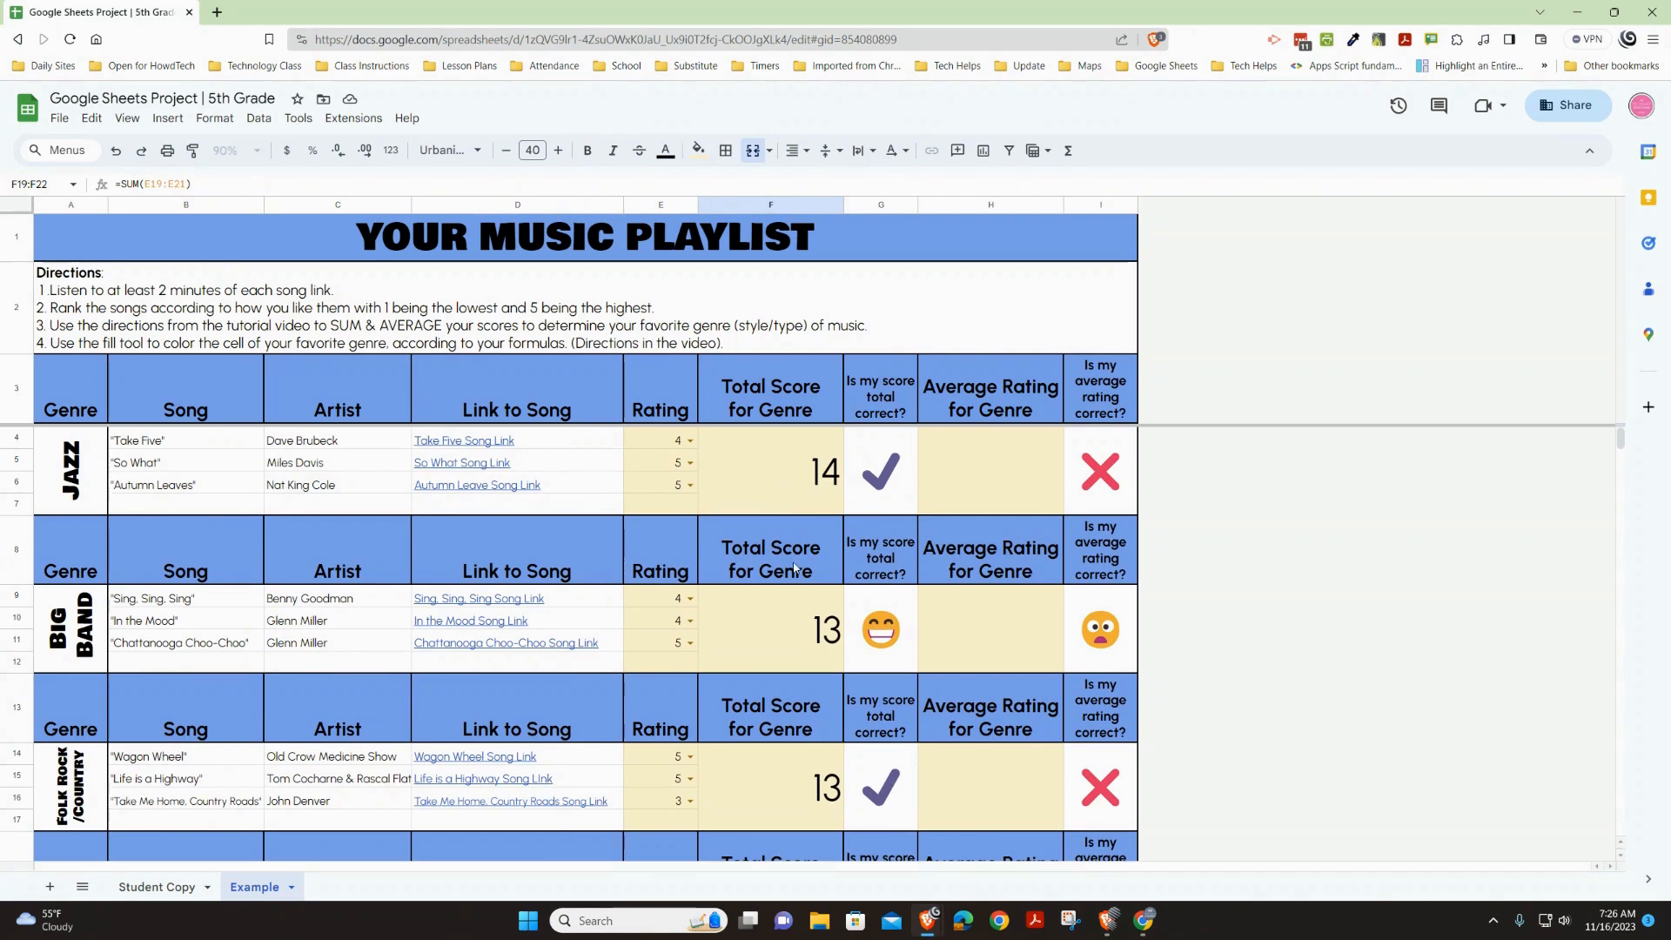
scroll(794, 610, down, 4)
scroll(797, 651, up, 4)
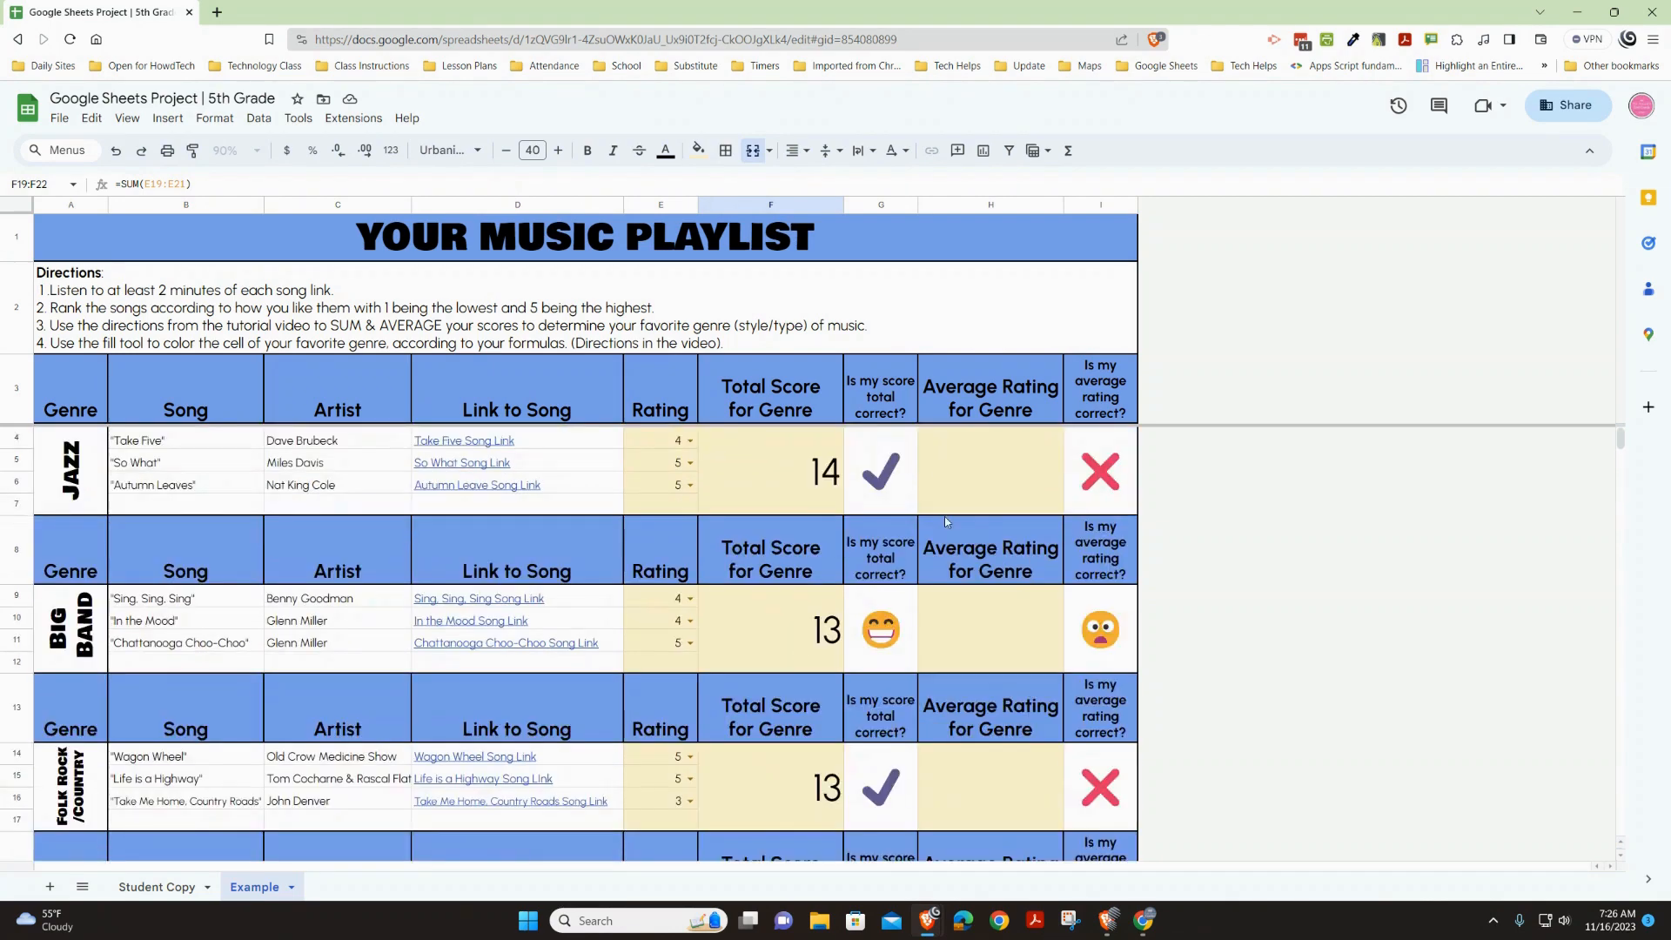
Enter an AVERAGE formula over the Jazz ratings E4:E6 in the Jazz average rating cell.
click(1004, 482)
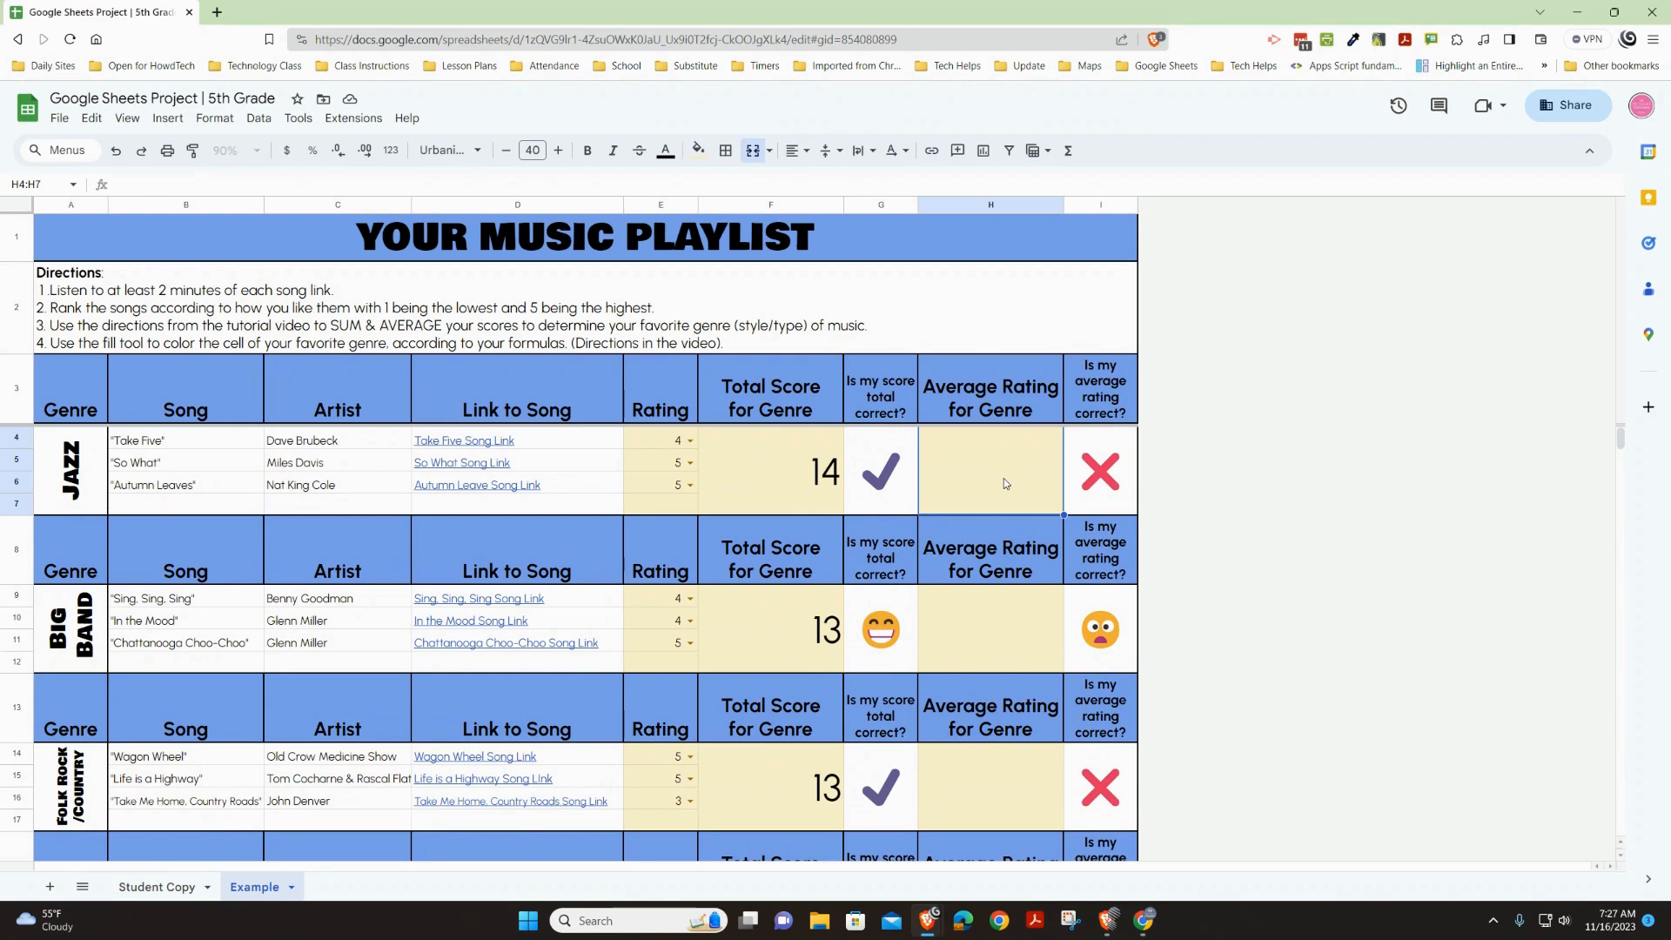
text(=aver)
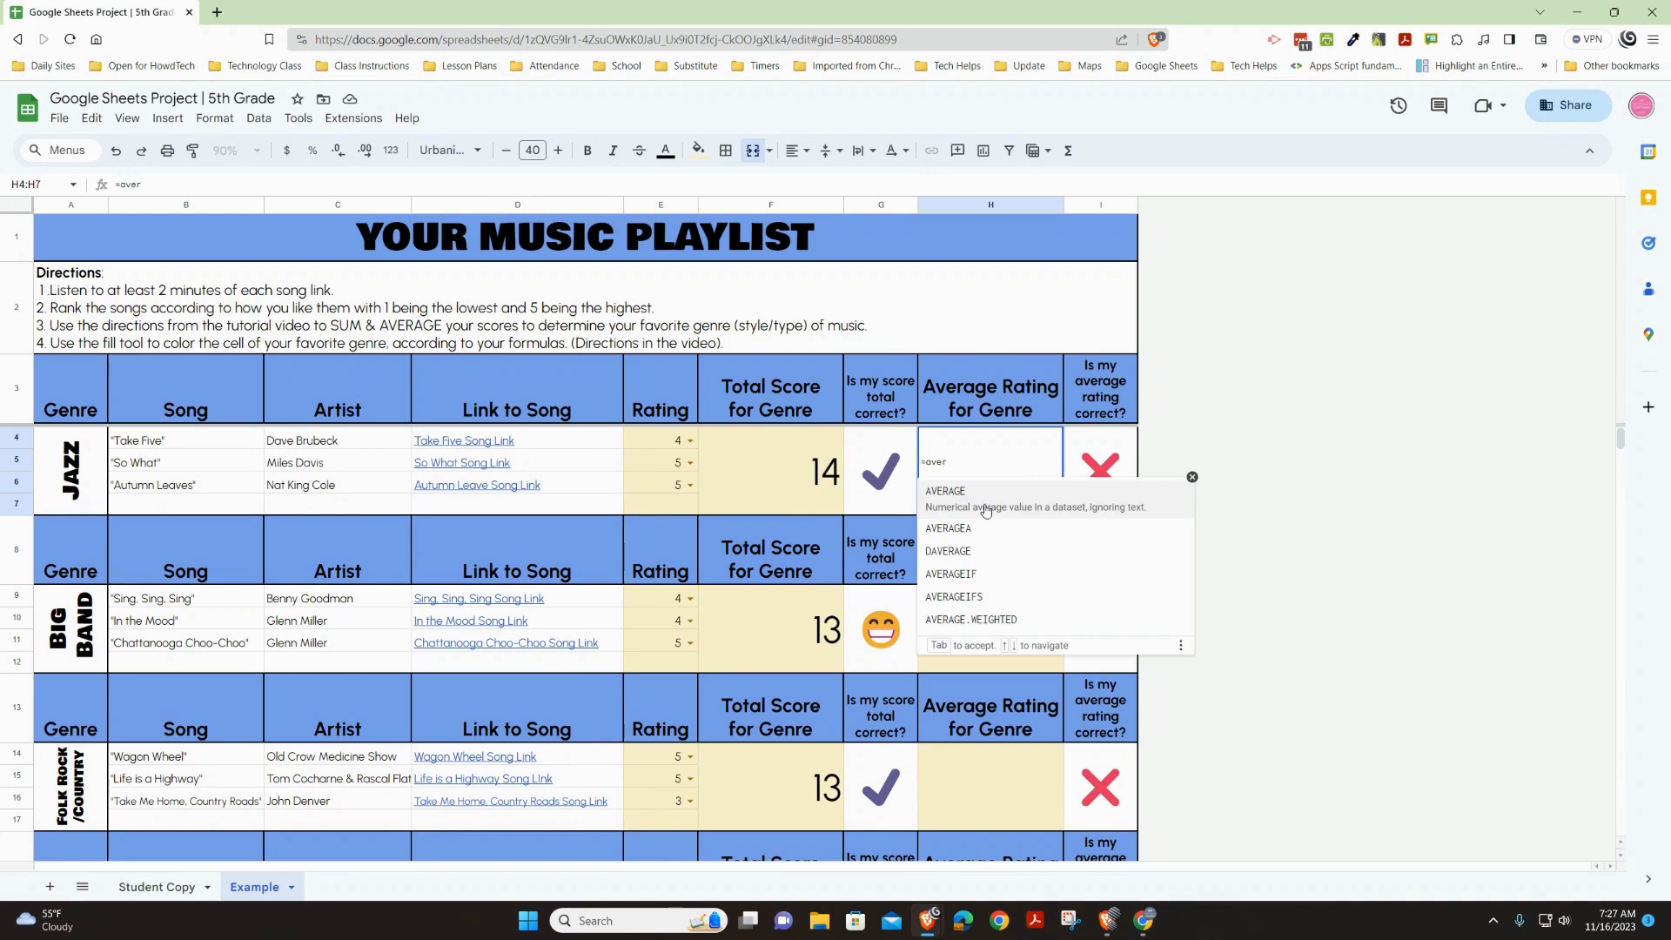
click(979, 496)
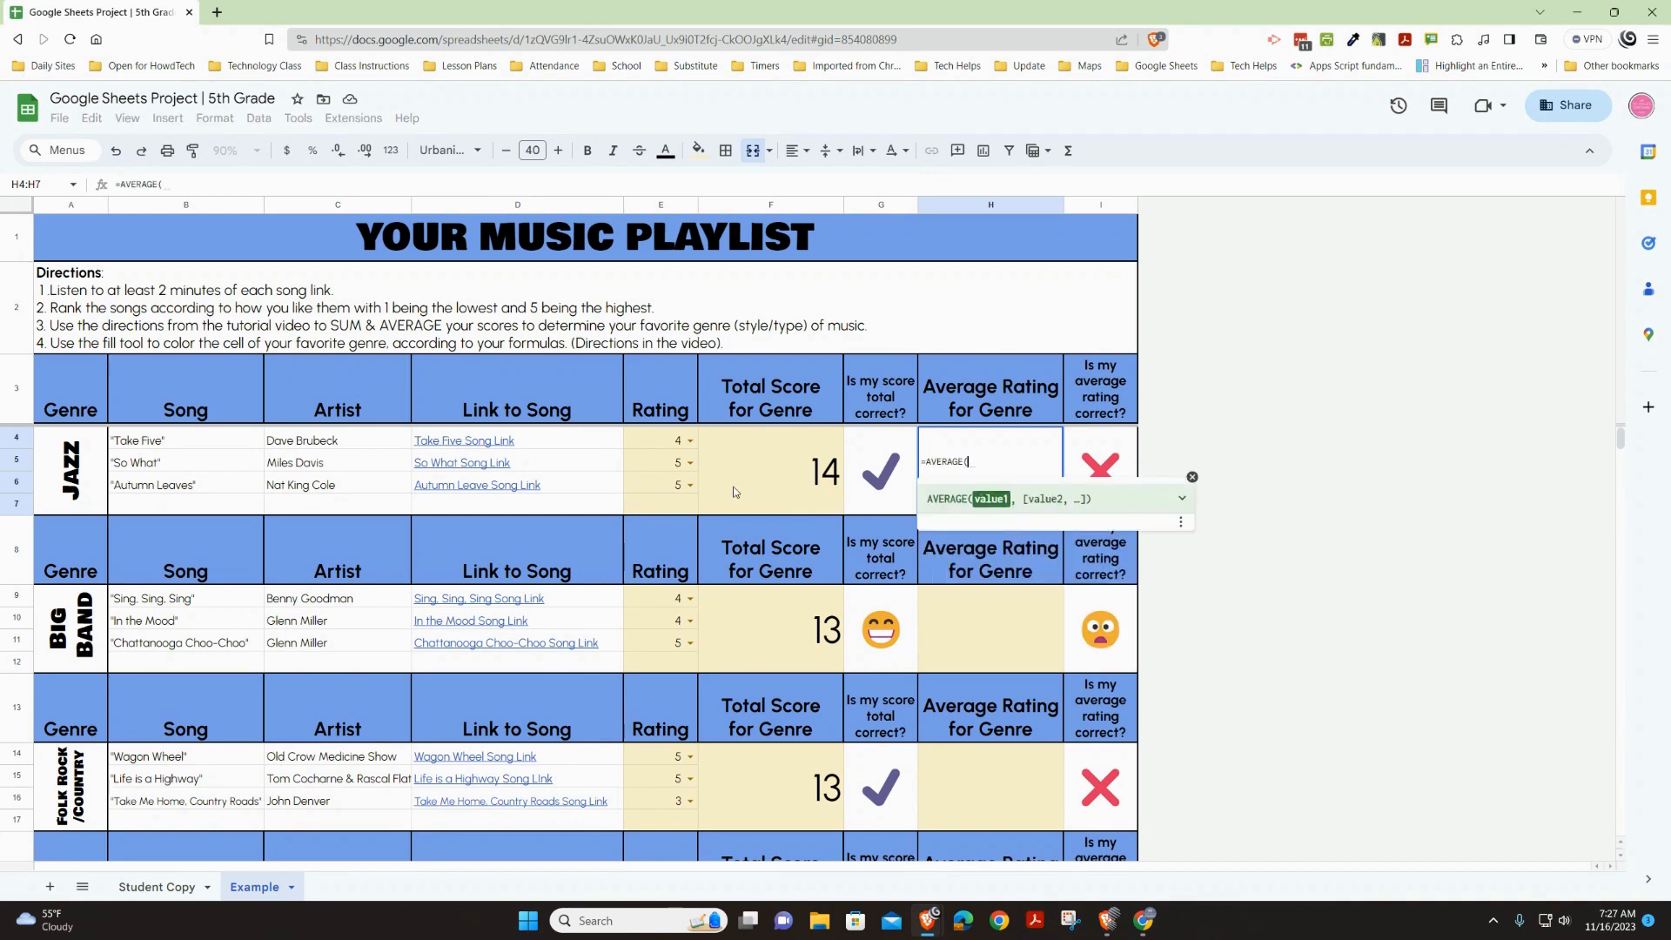
drag(670, 441, 675, 477)
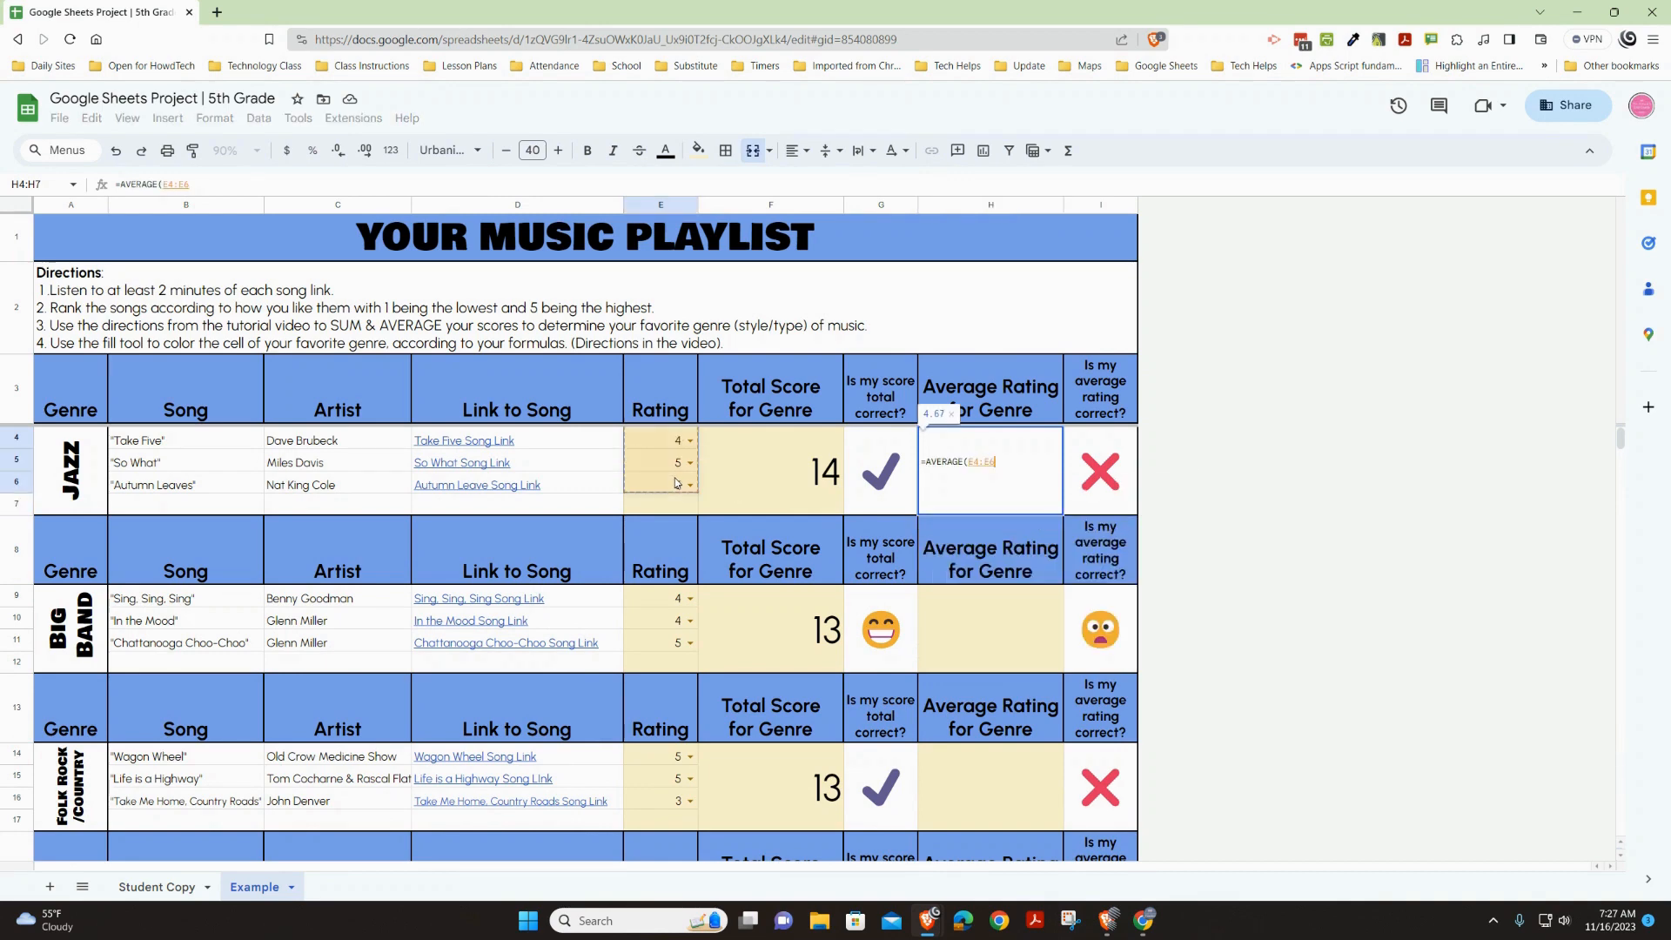
key(Return)
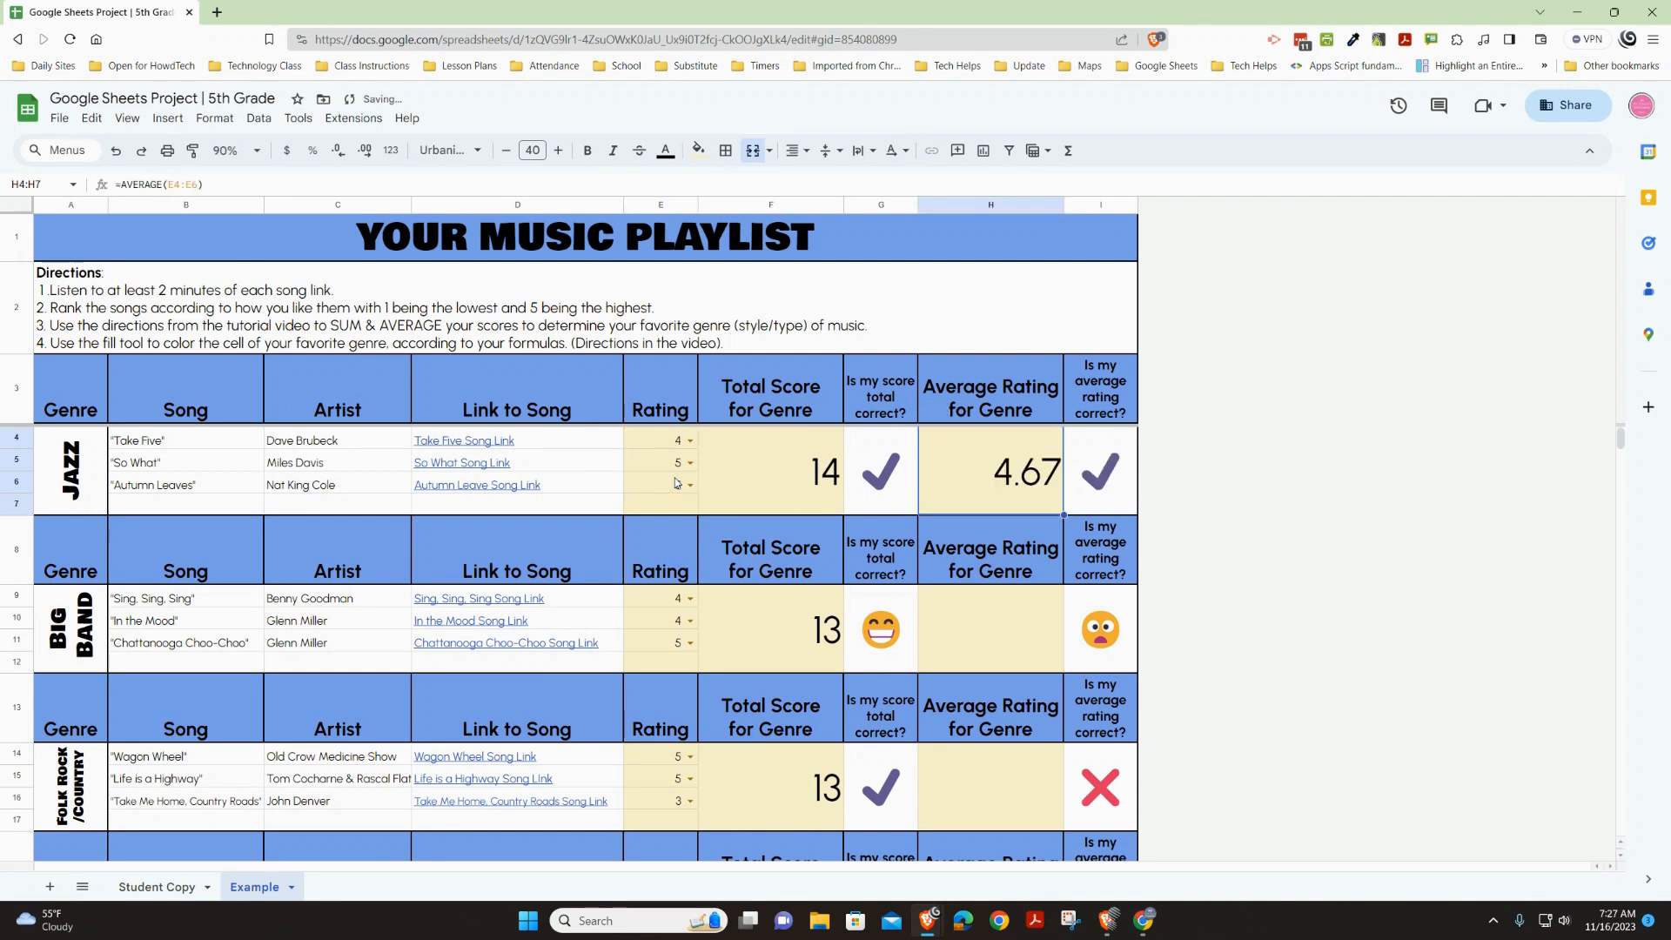
Set the rating of the Jazz song "Take Five" to 5.
click(645, 442)
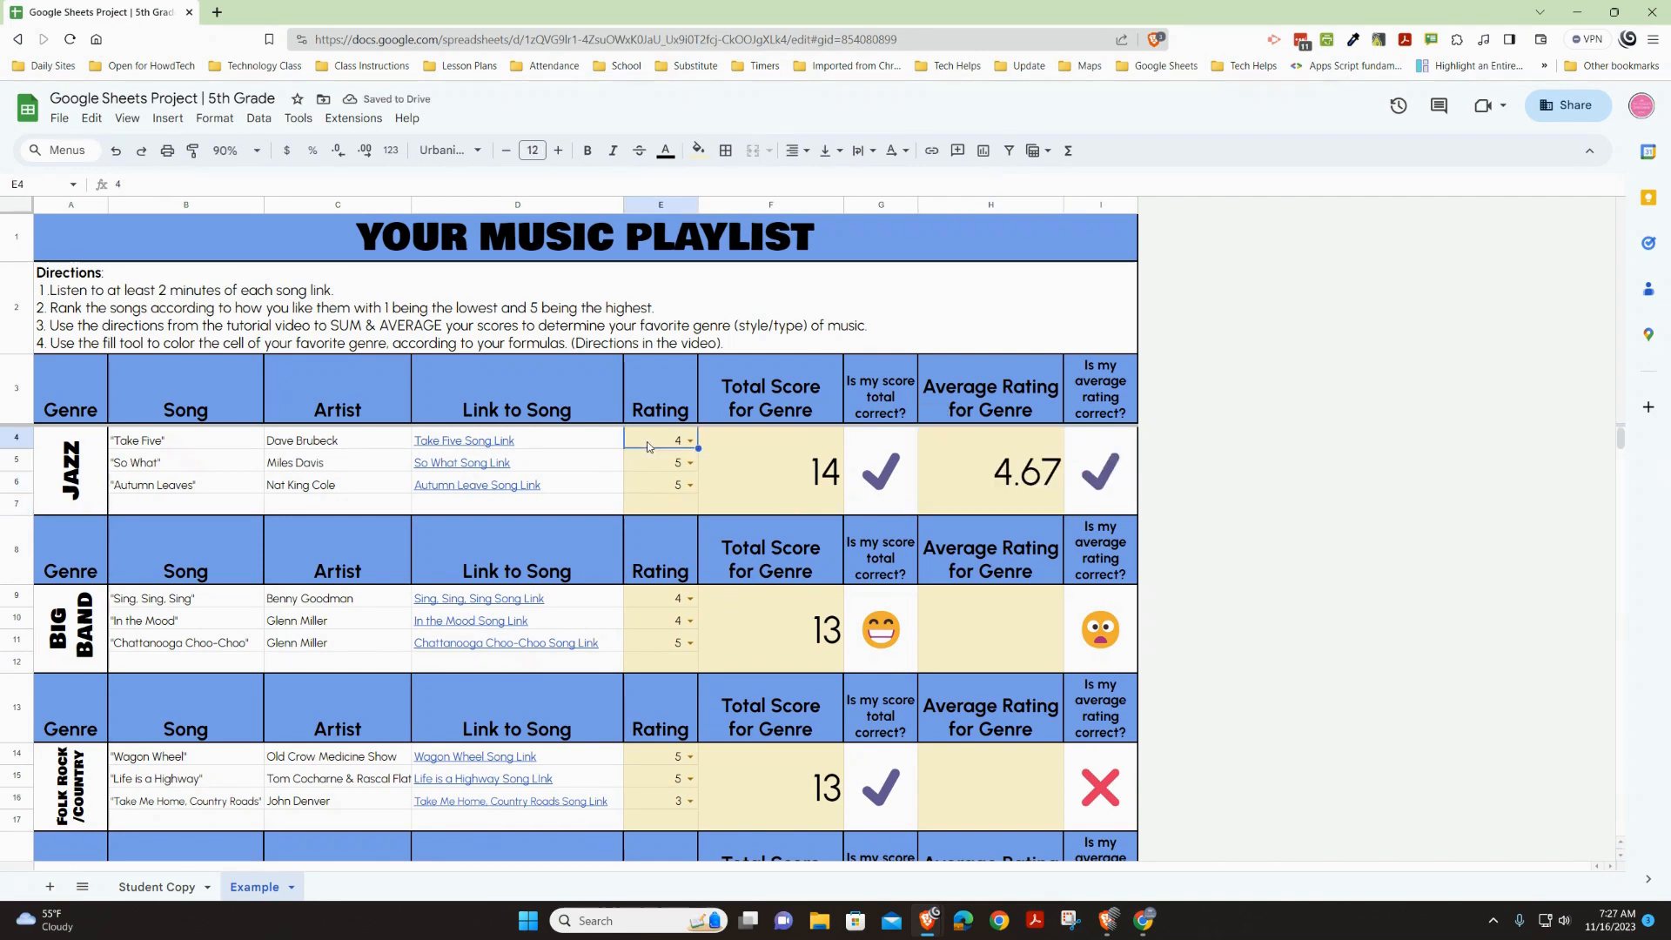
text(5)
key(Return)
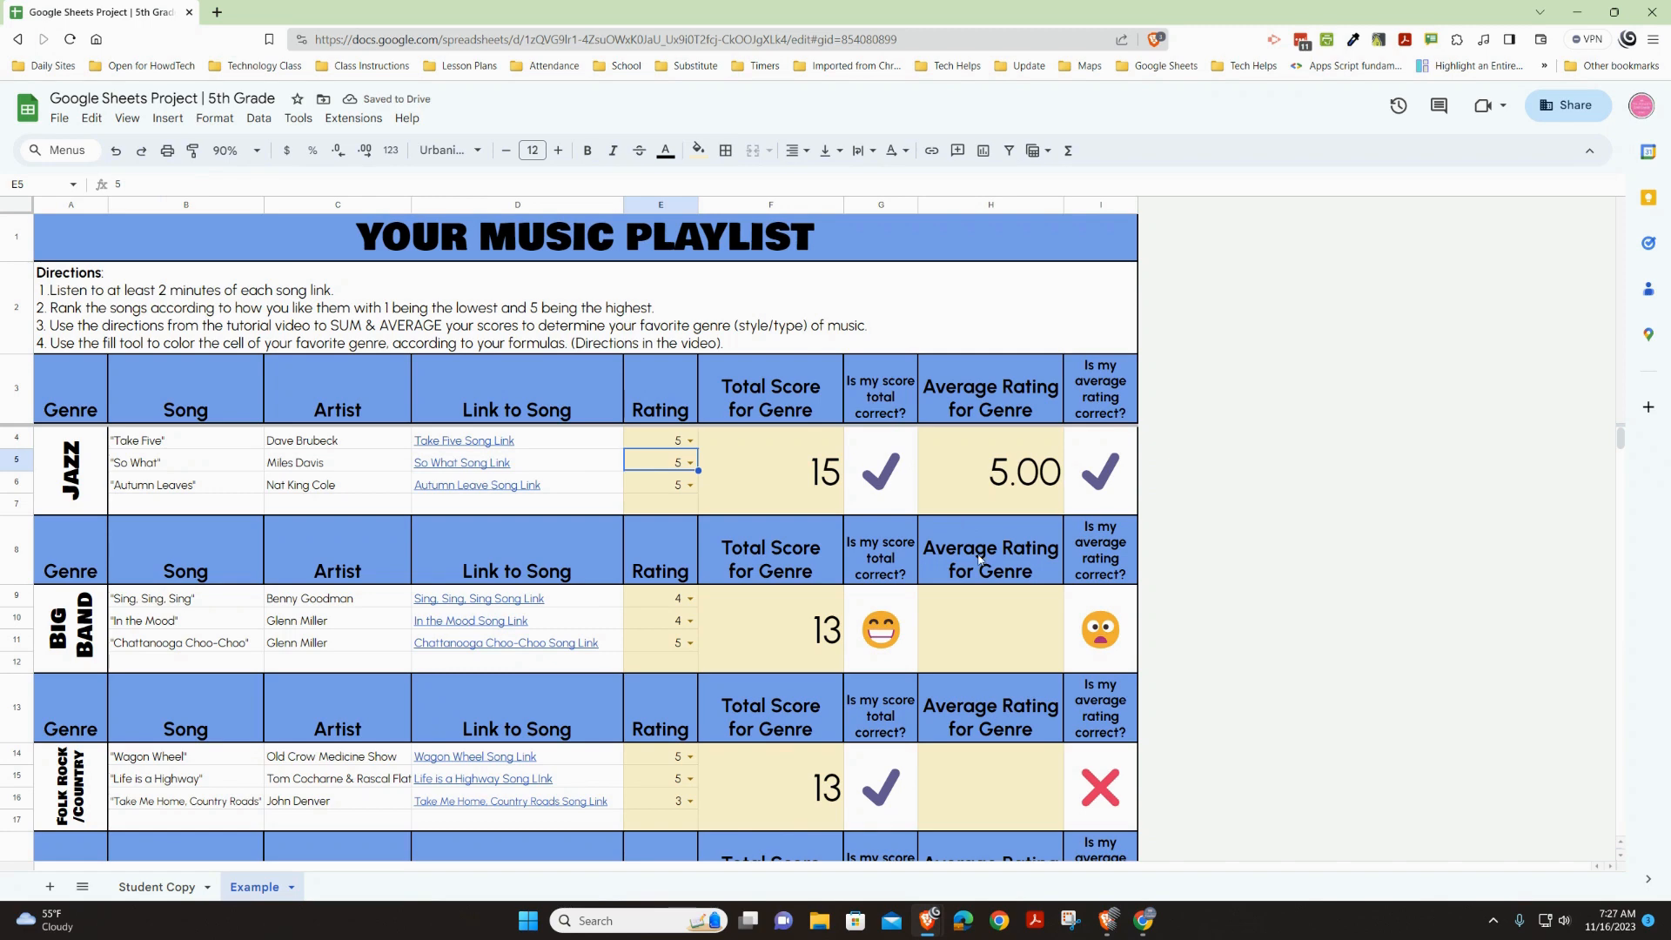
Enter an AVERAGE formula over the Big Band ratings E9:E11 in the Big Band average rating cell.
click(1029, 630)
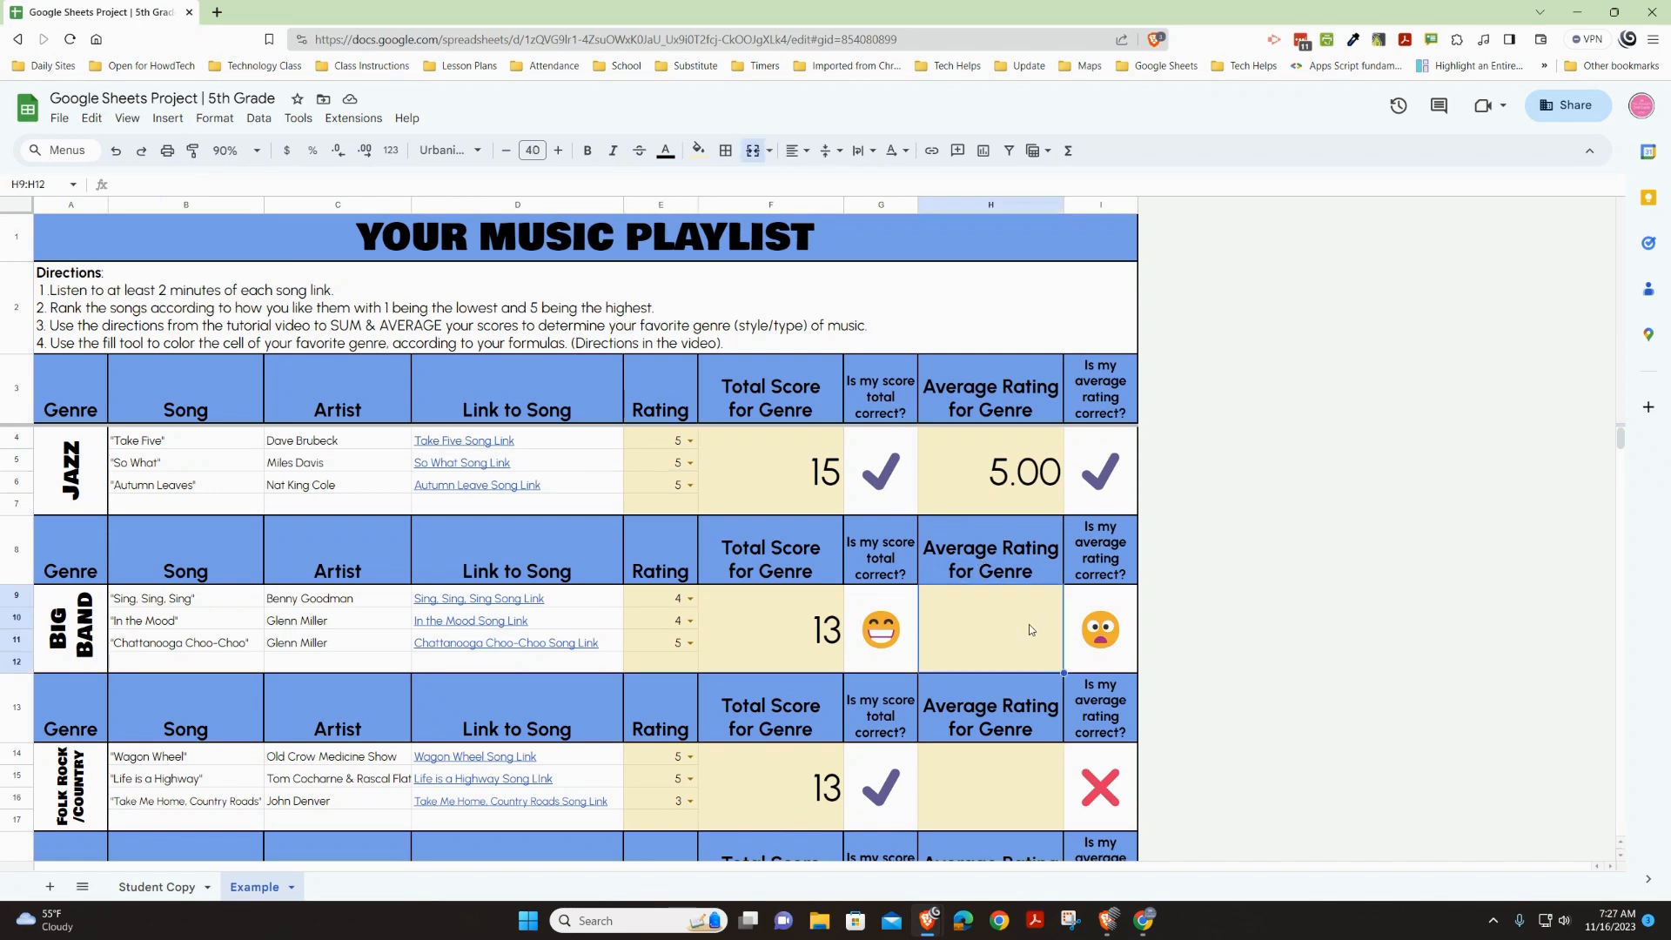
text(=aver)
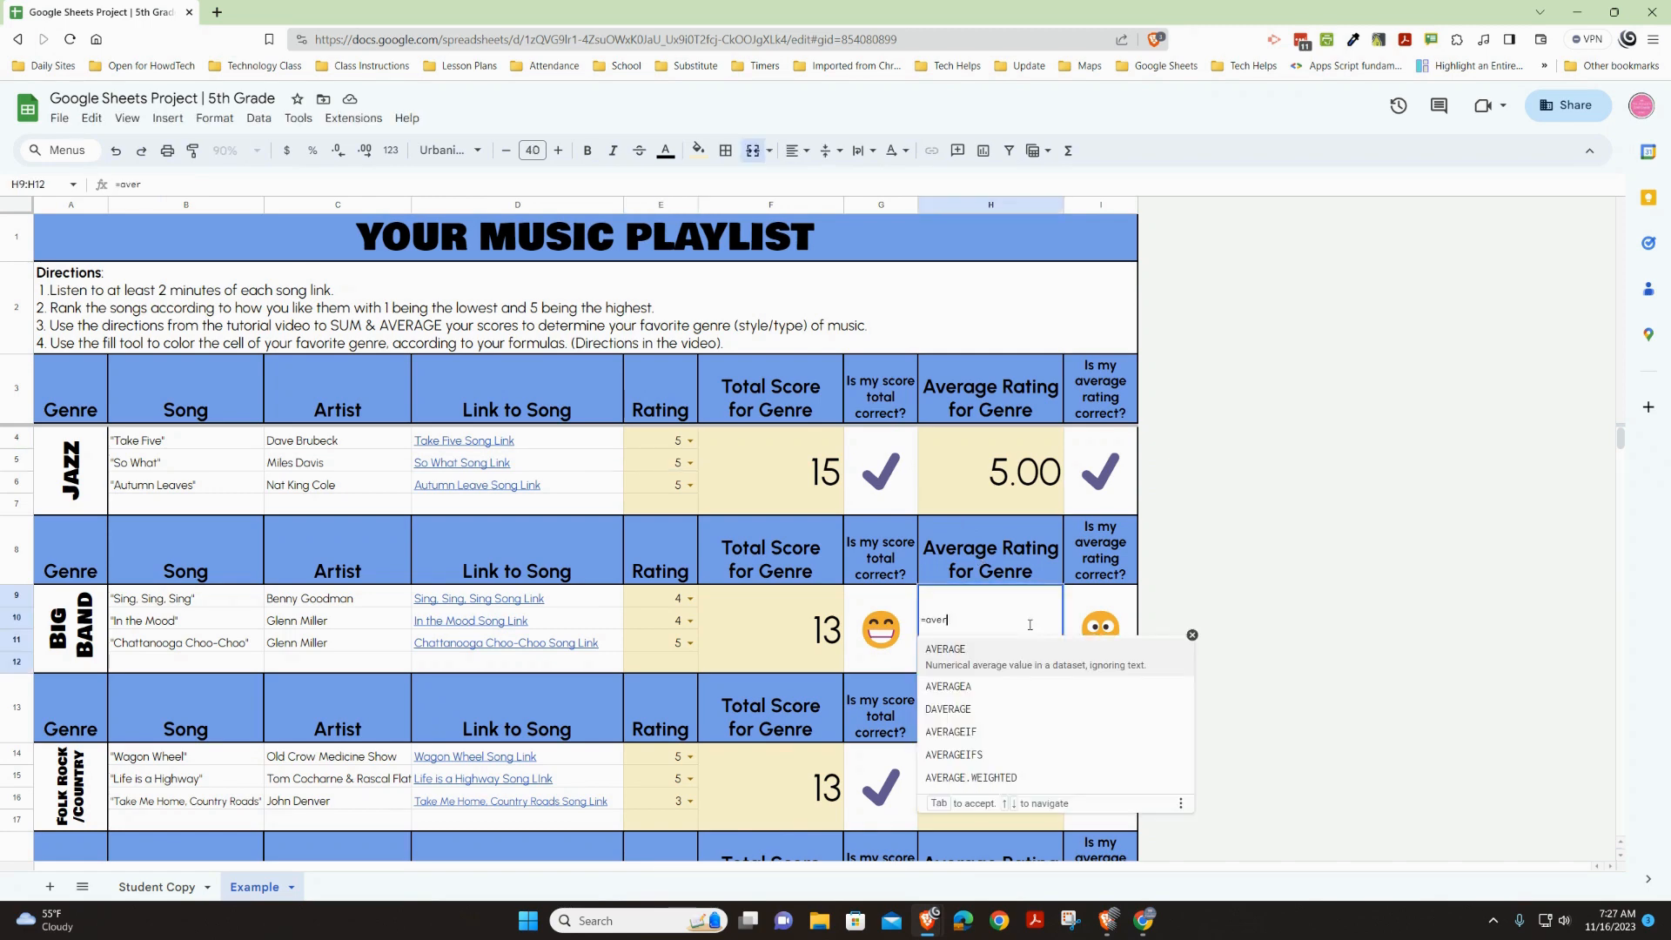
text(a)
key(Tab)
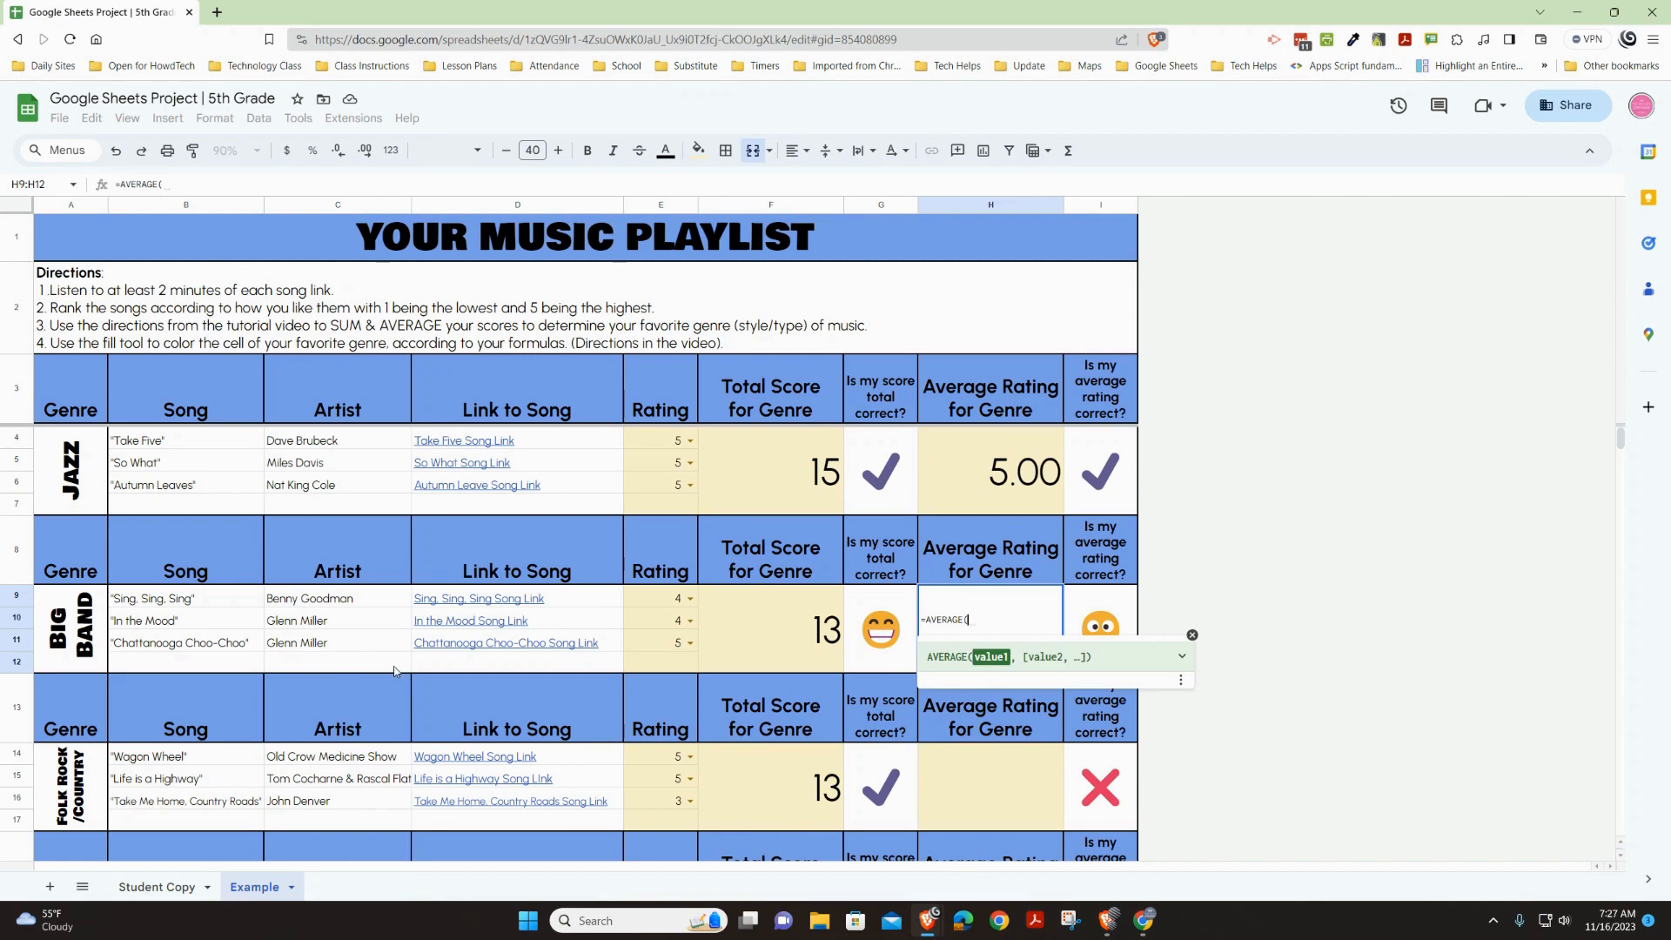
drag(634, 604, 649, 632)
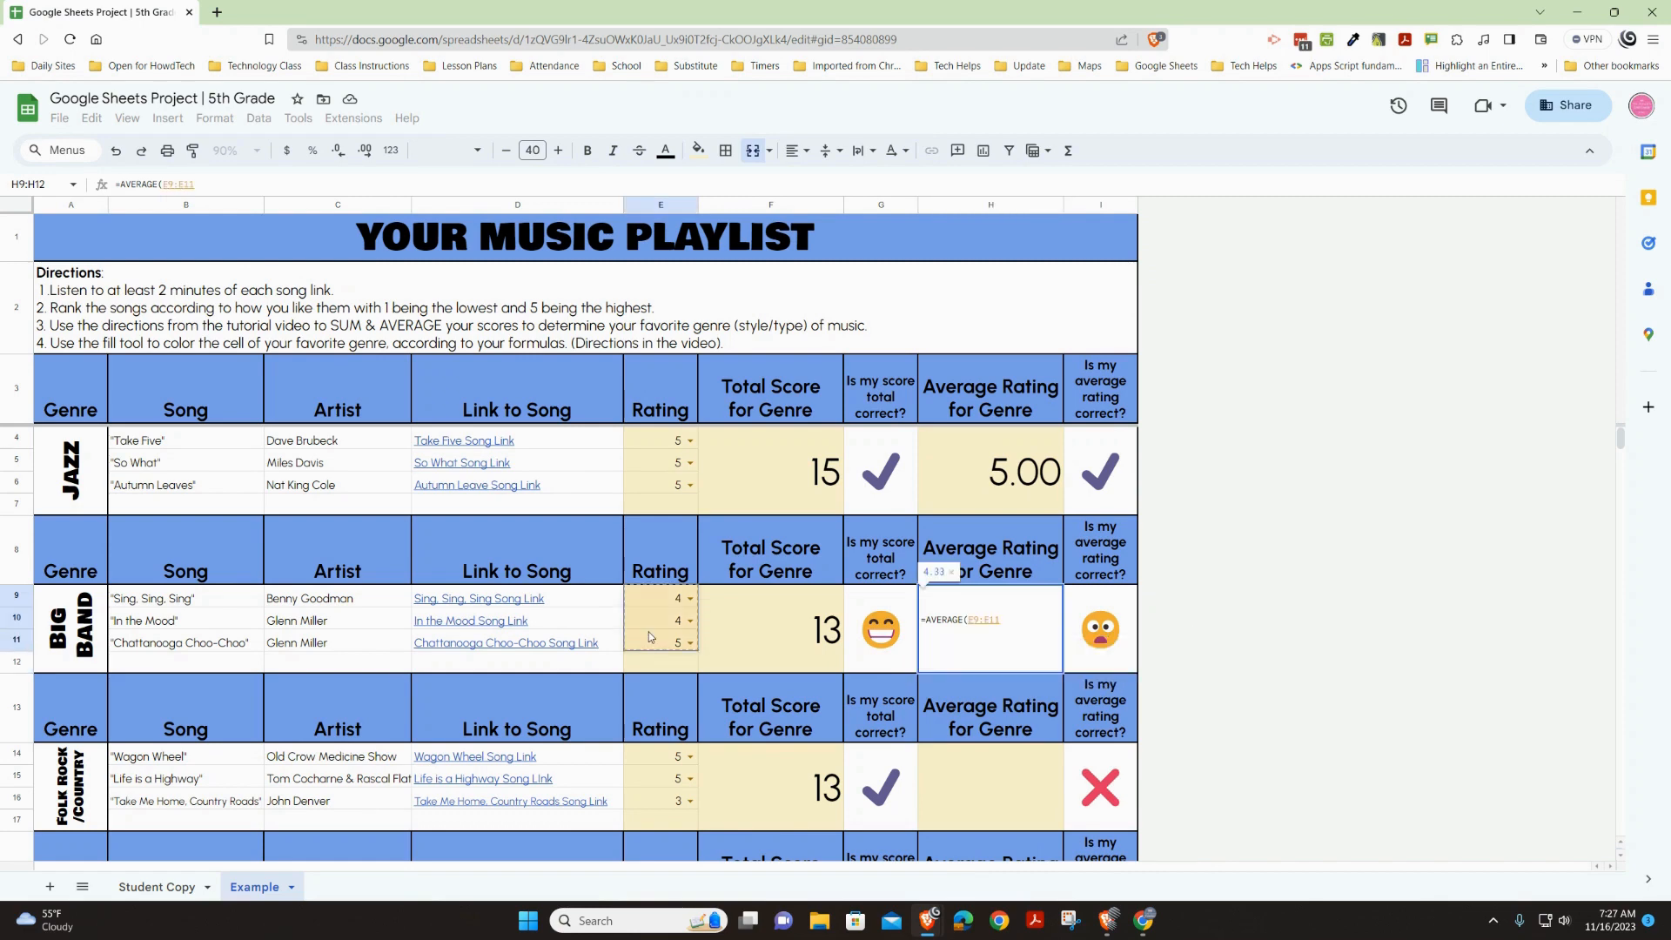
key(Return)
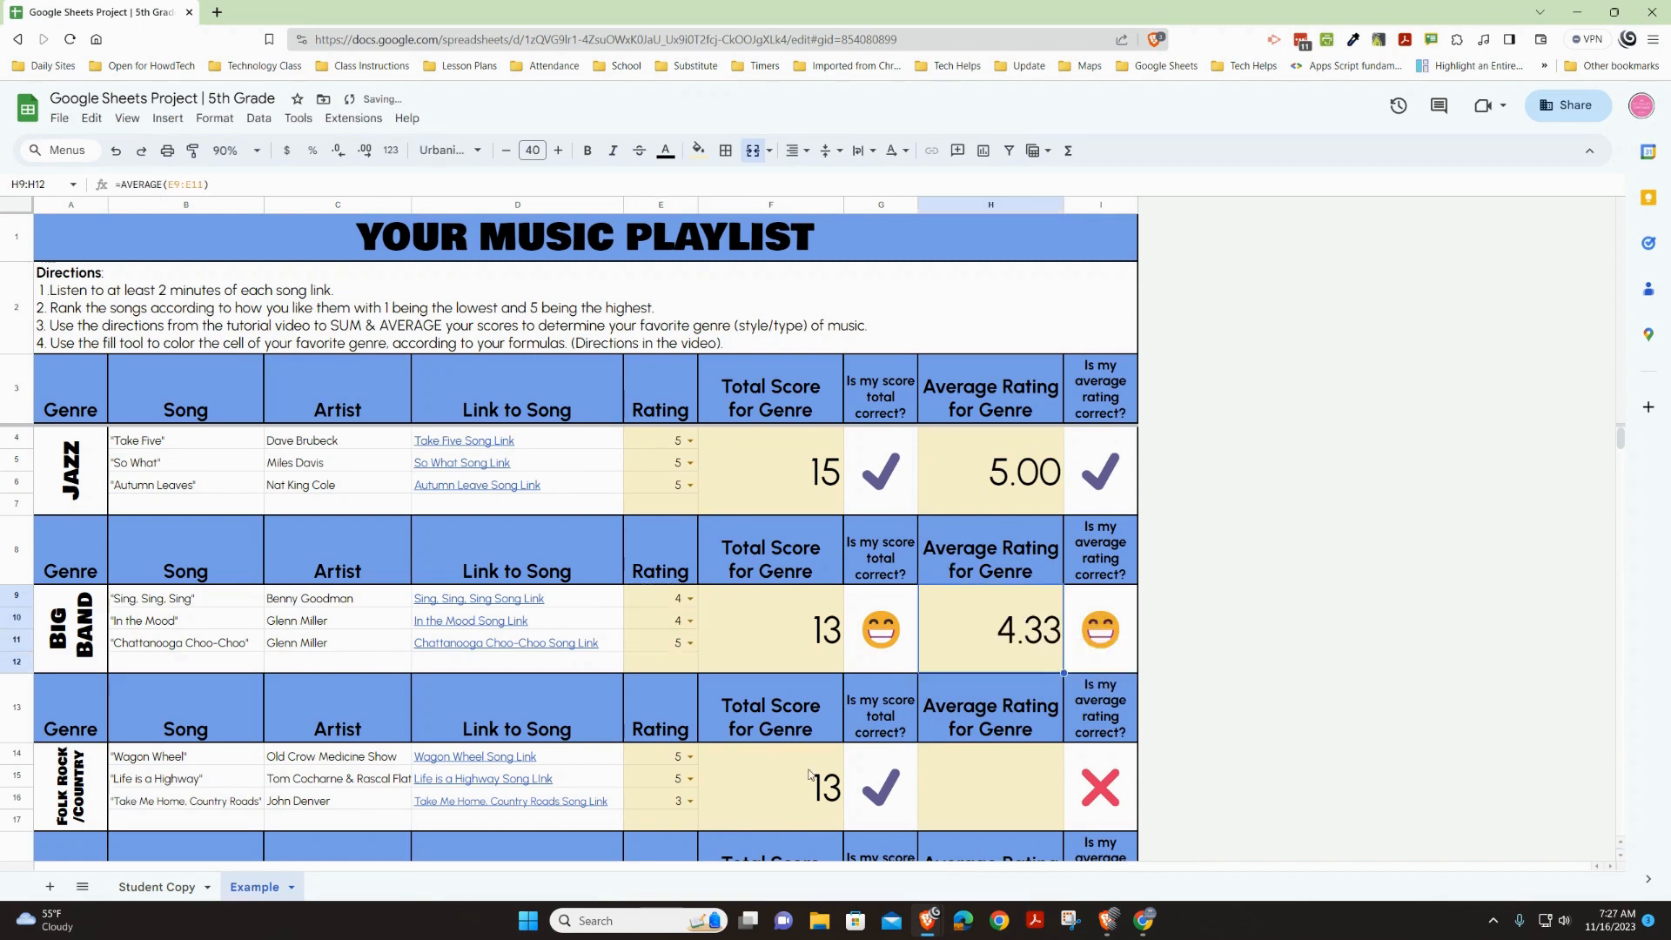
Enter an AVERAGE formula over the Folk Rock/Country ratings E14:E16 in that genre's average rating cell.
click(1012, 825)
text(=)
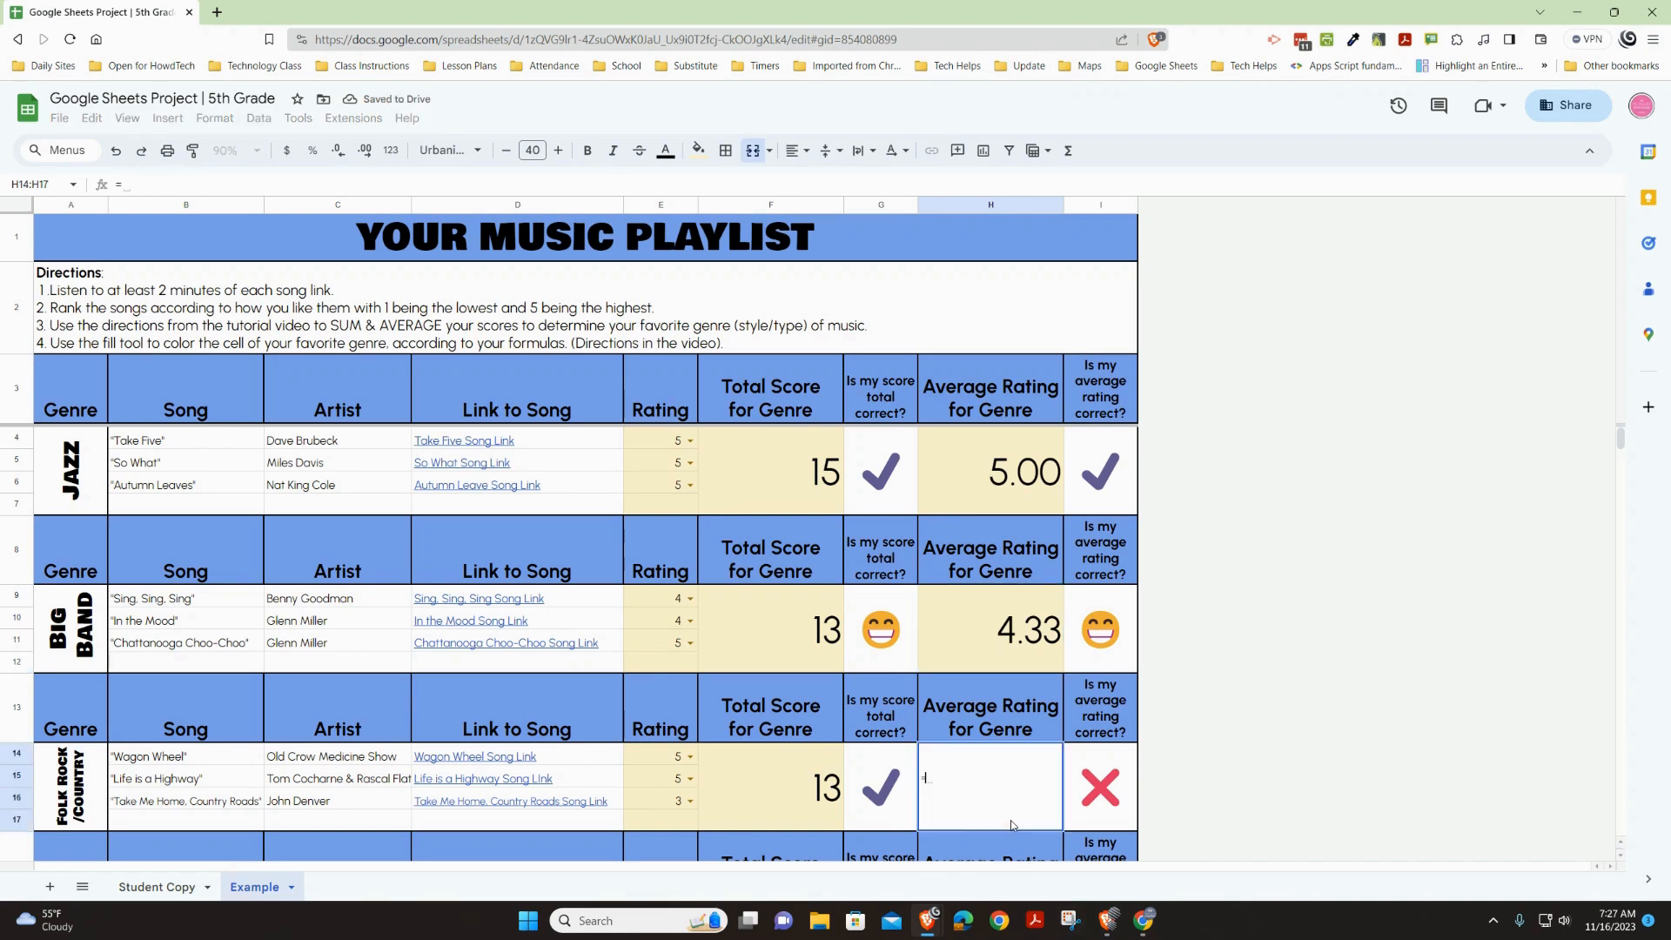
text(average)
key(Tab)
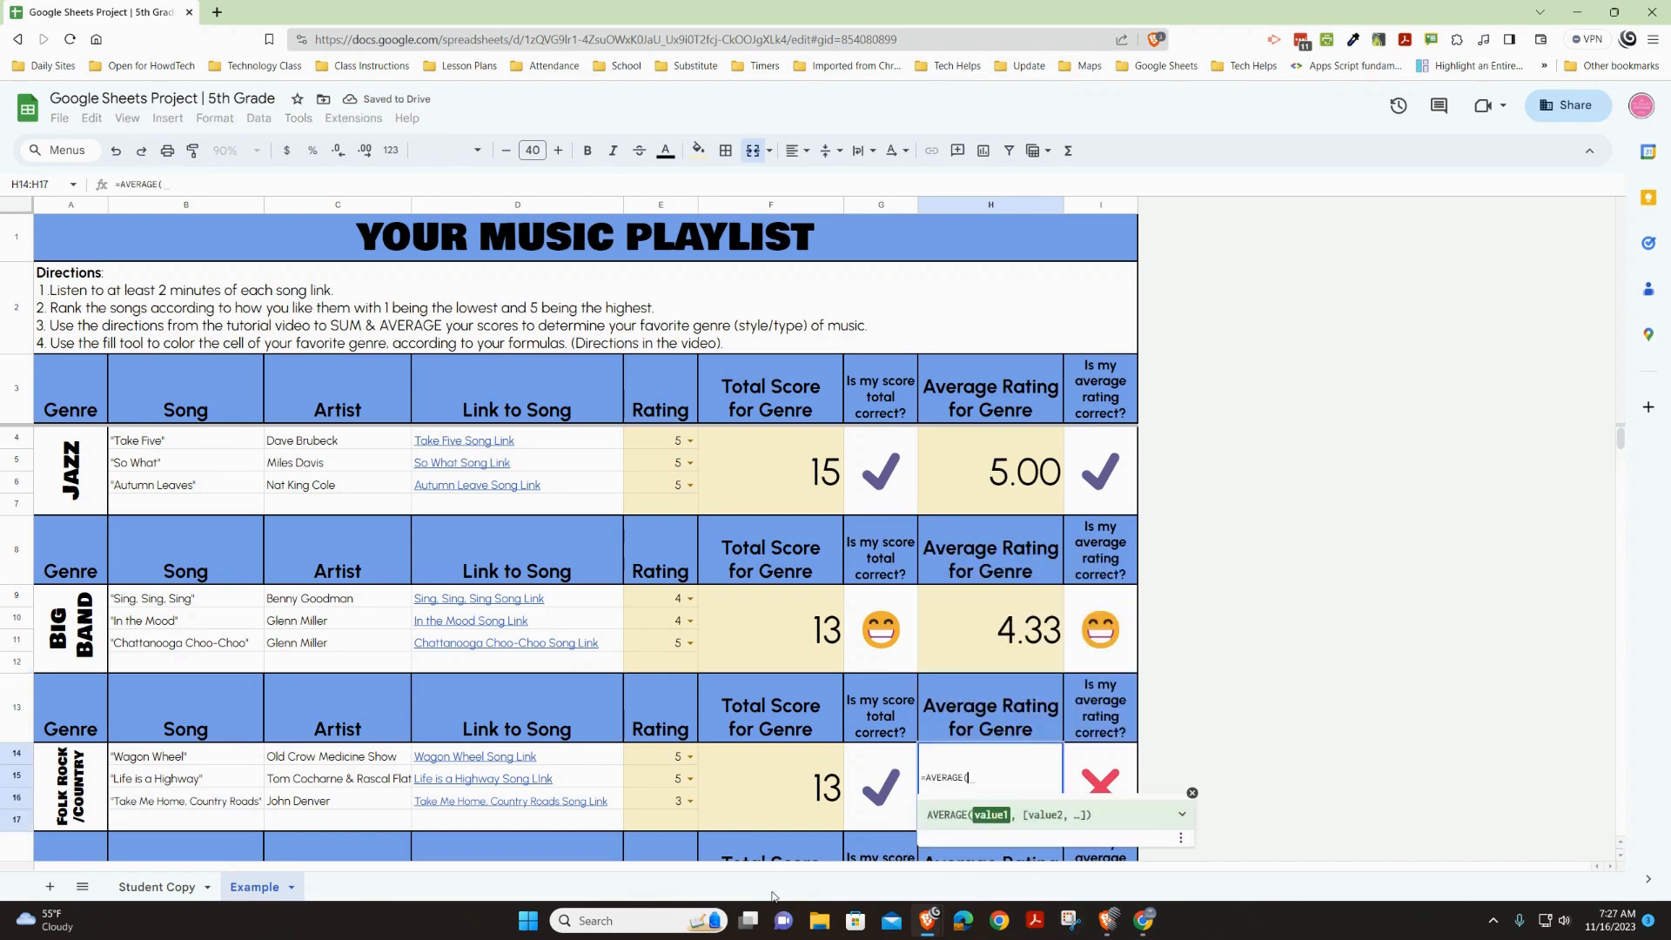
drag(670, 756, 676, 798)
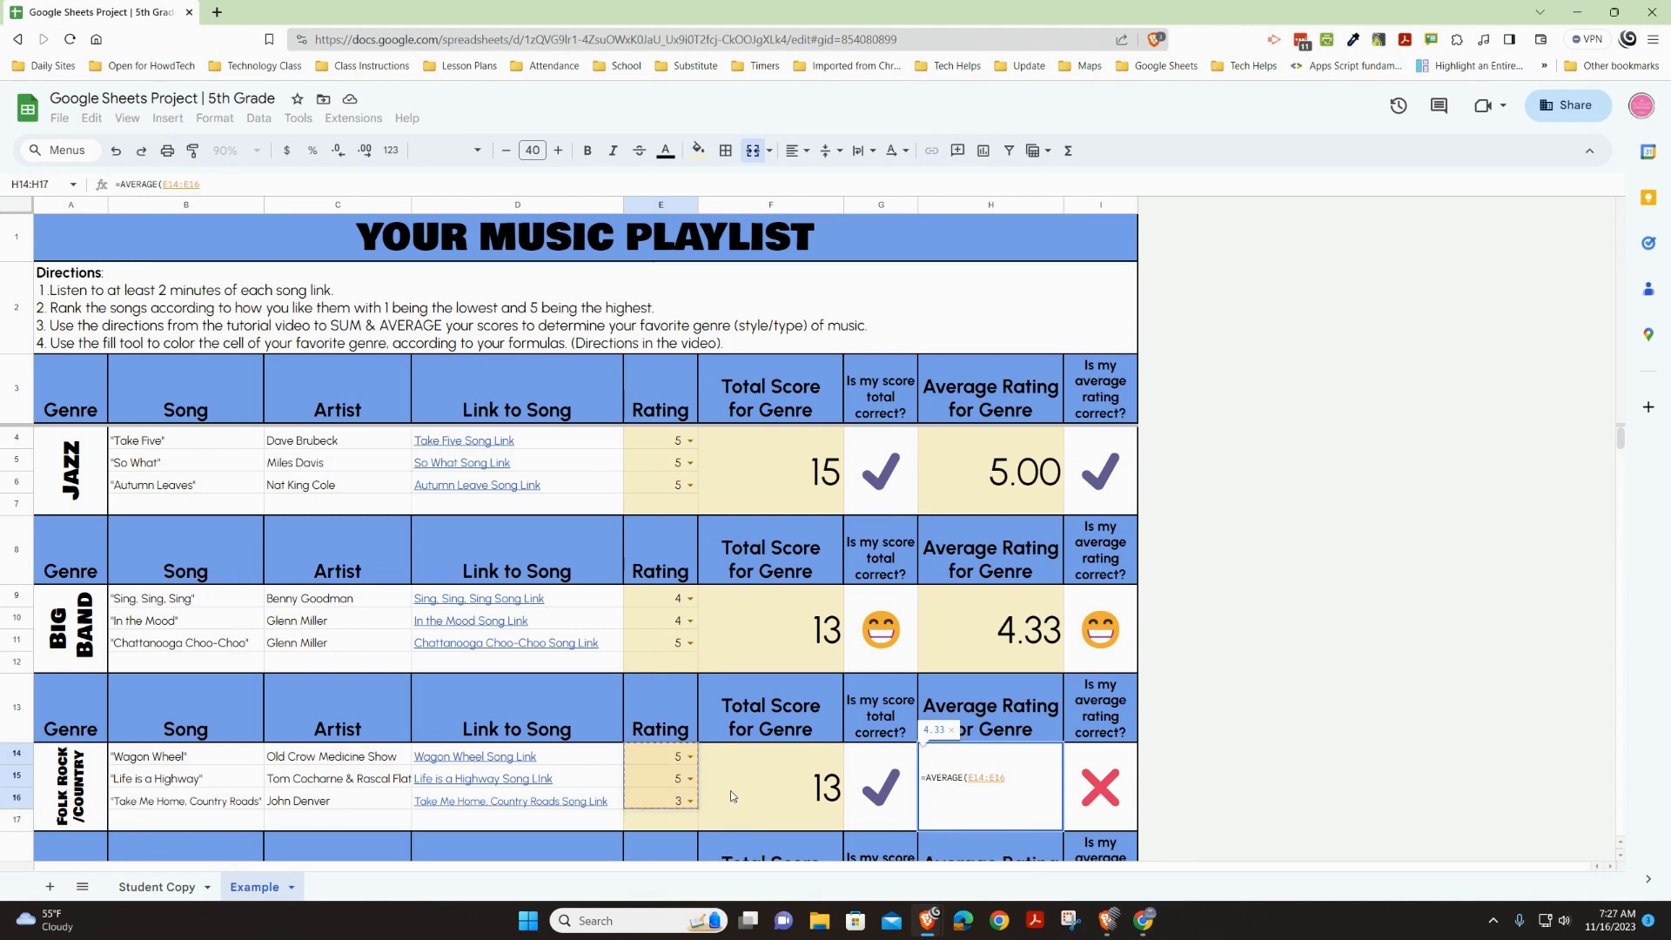
key(Return)
Enter an AVERAGE formula over the Pop ratings E19:E21 in the Pop average rating cell.
scroll(897, 740, down, 2)
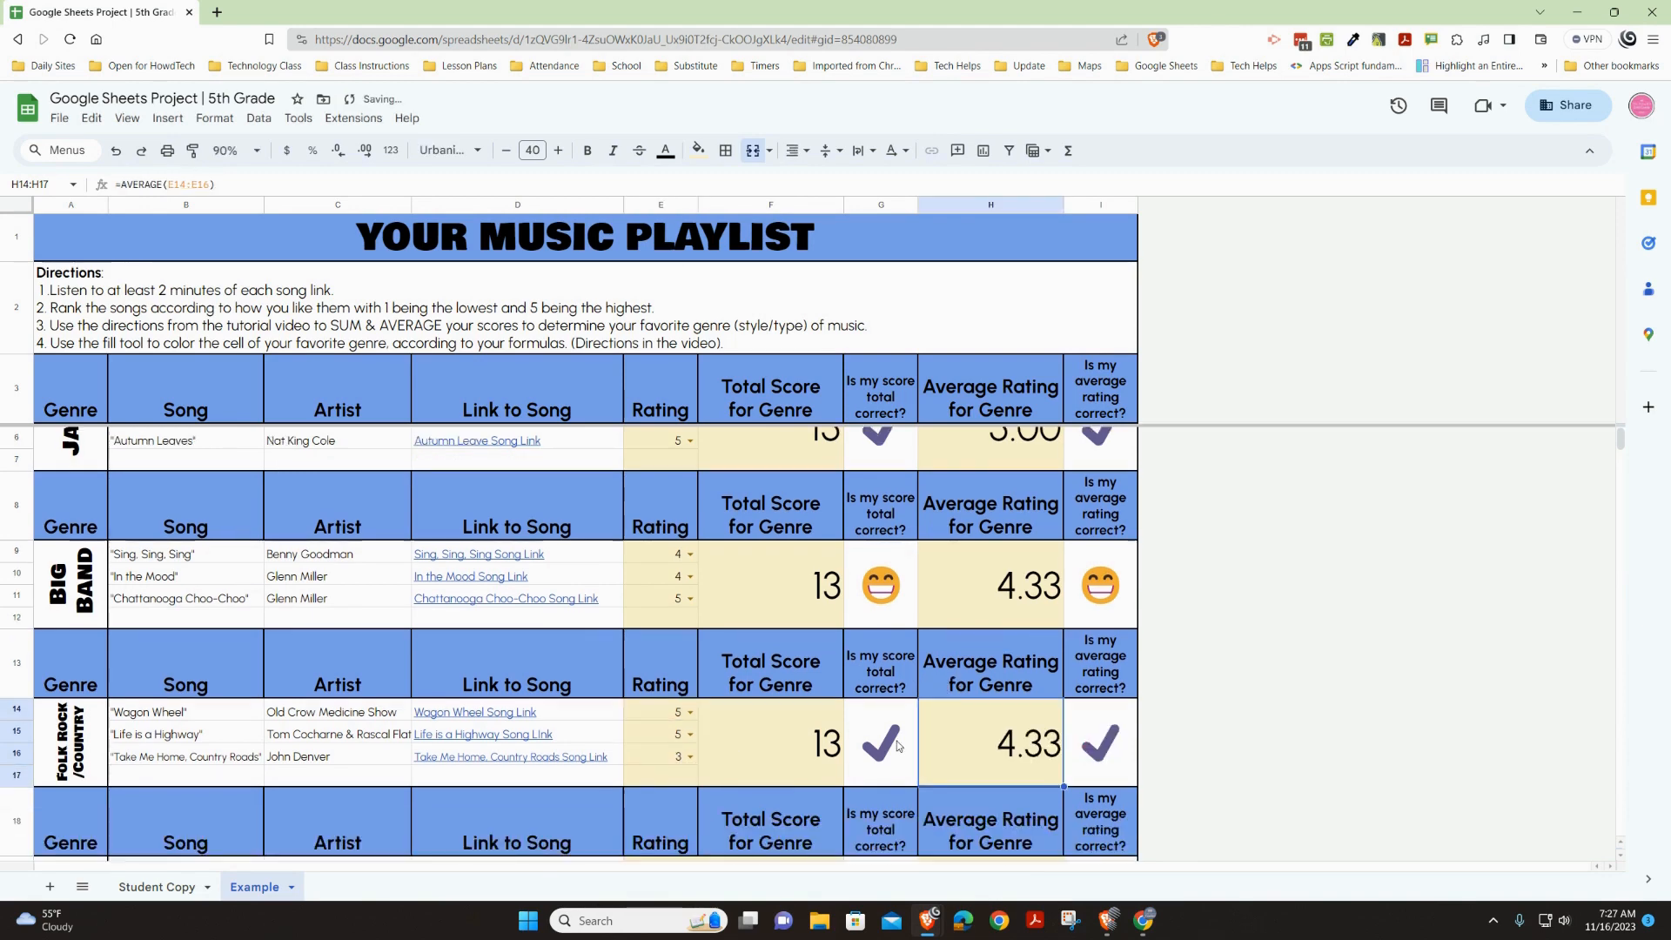
click(940, 785)
text(=average()
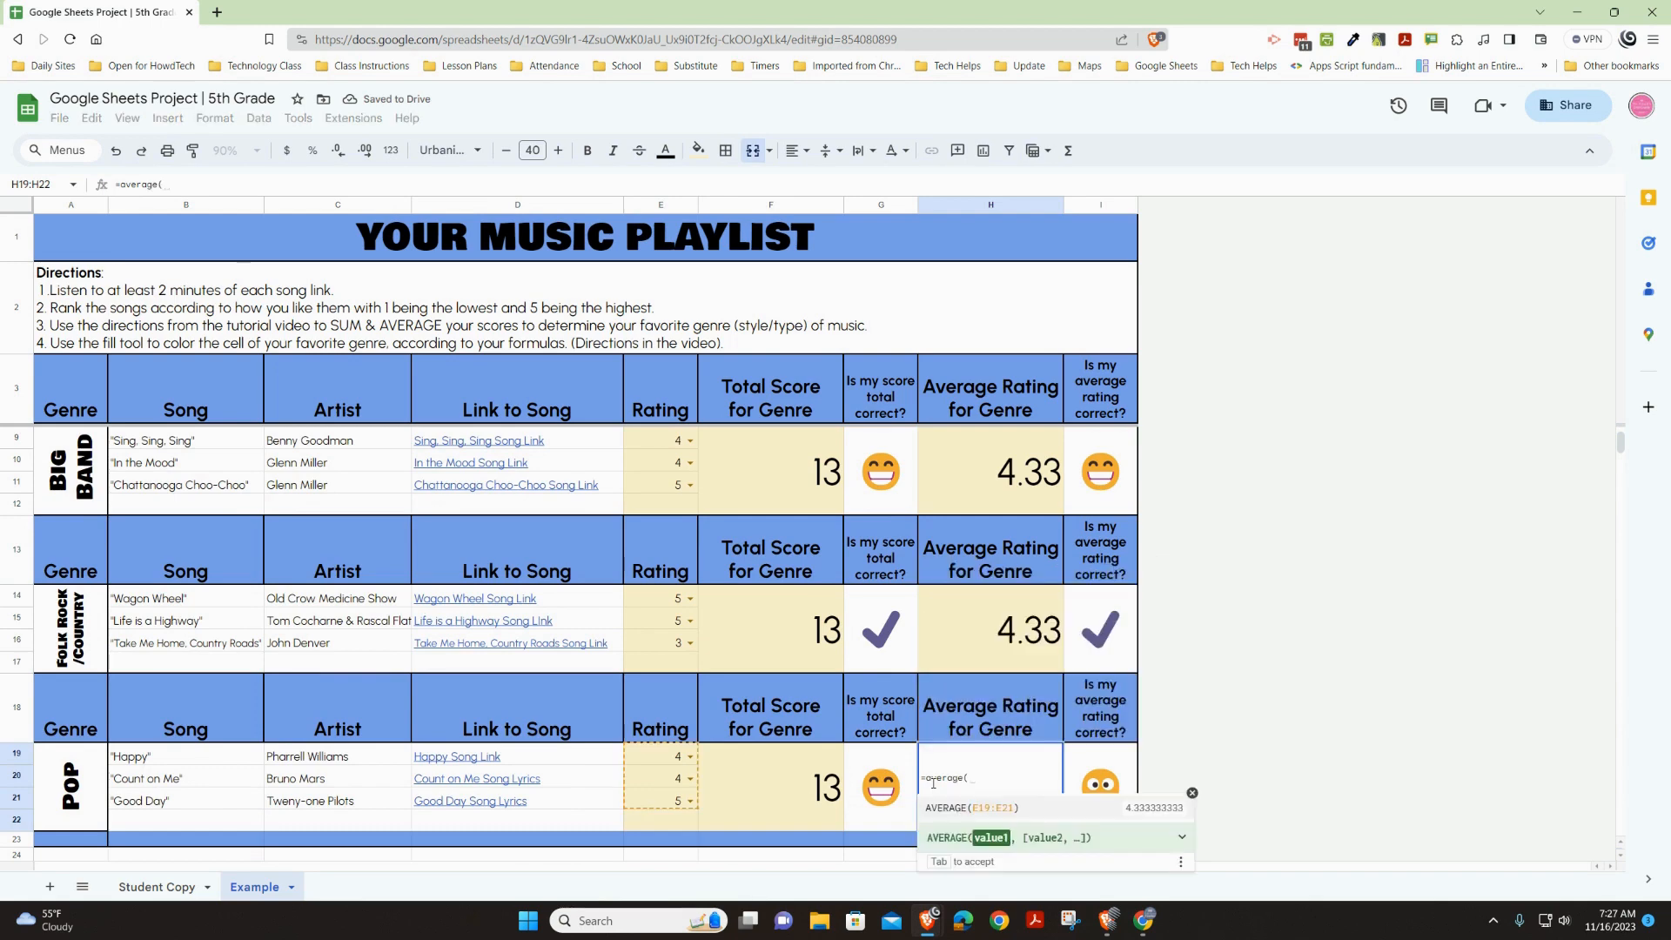
drag(657, 758, 657, 807)
text())
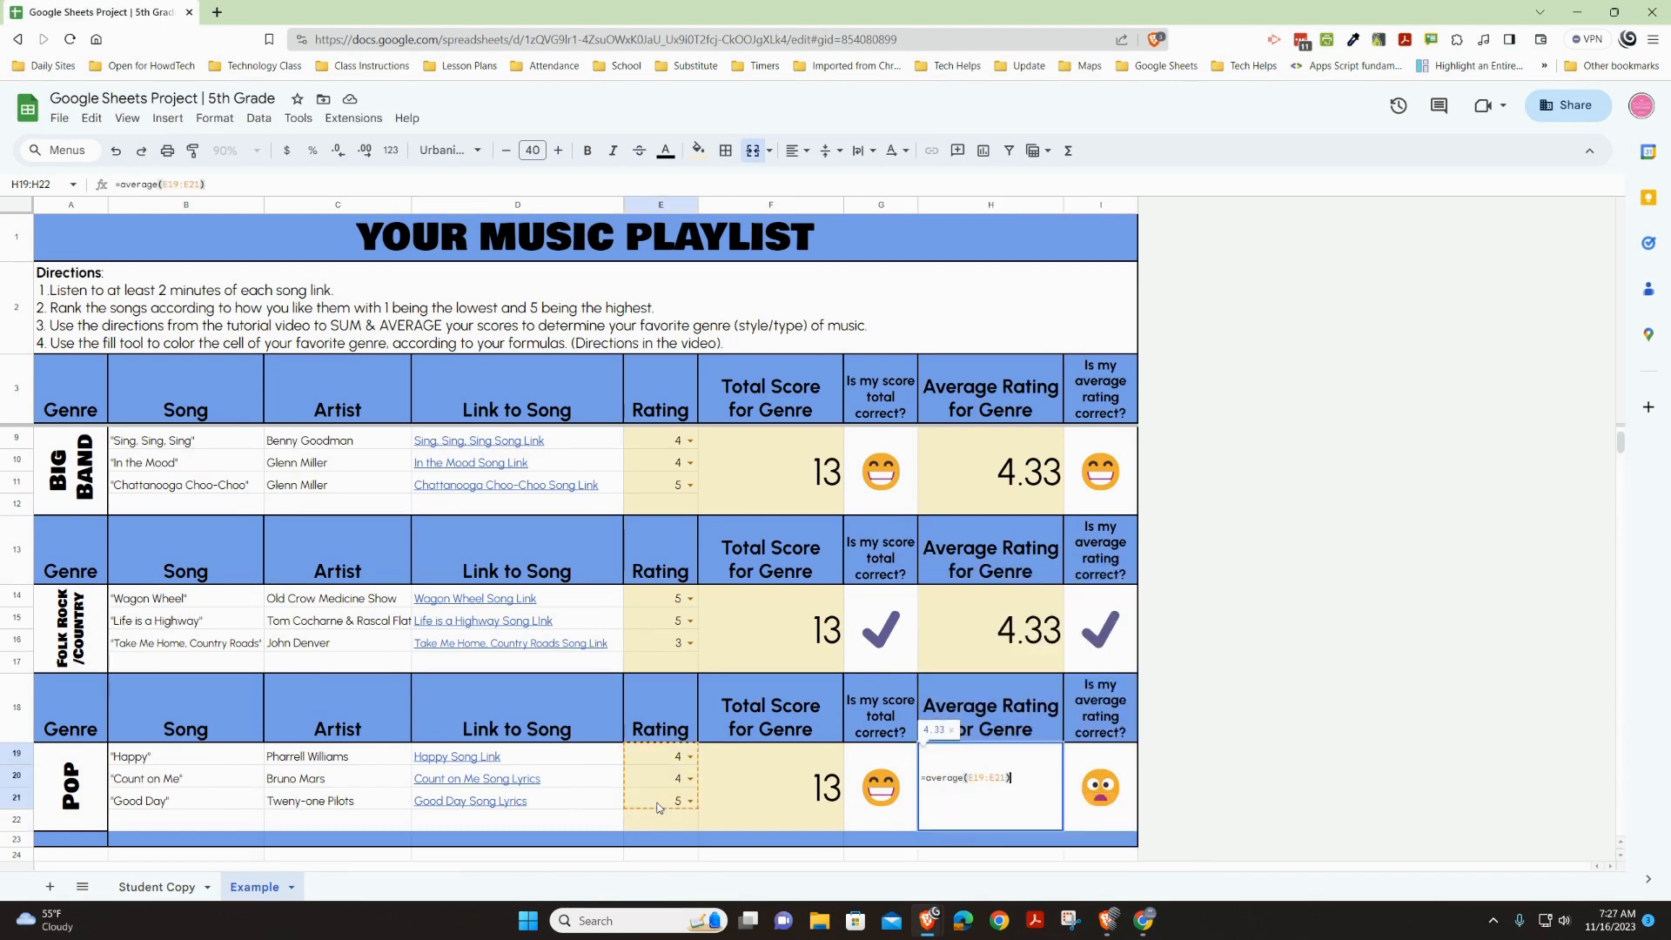
key(Return)
Compare the total scores and average ratings of all four genres and look over their genre name cells.
scroll(1351, 717, up, 2)
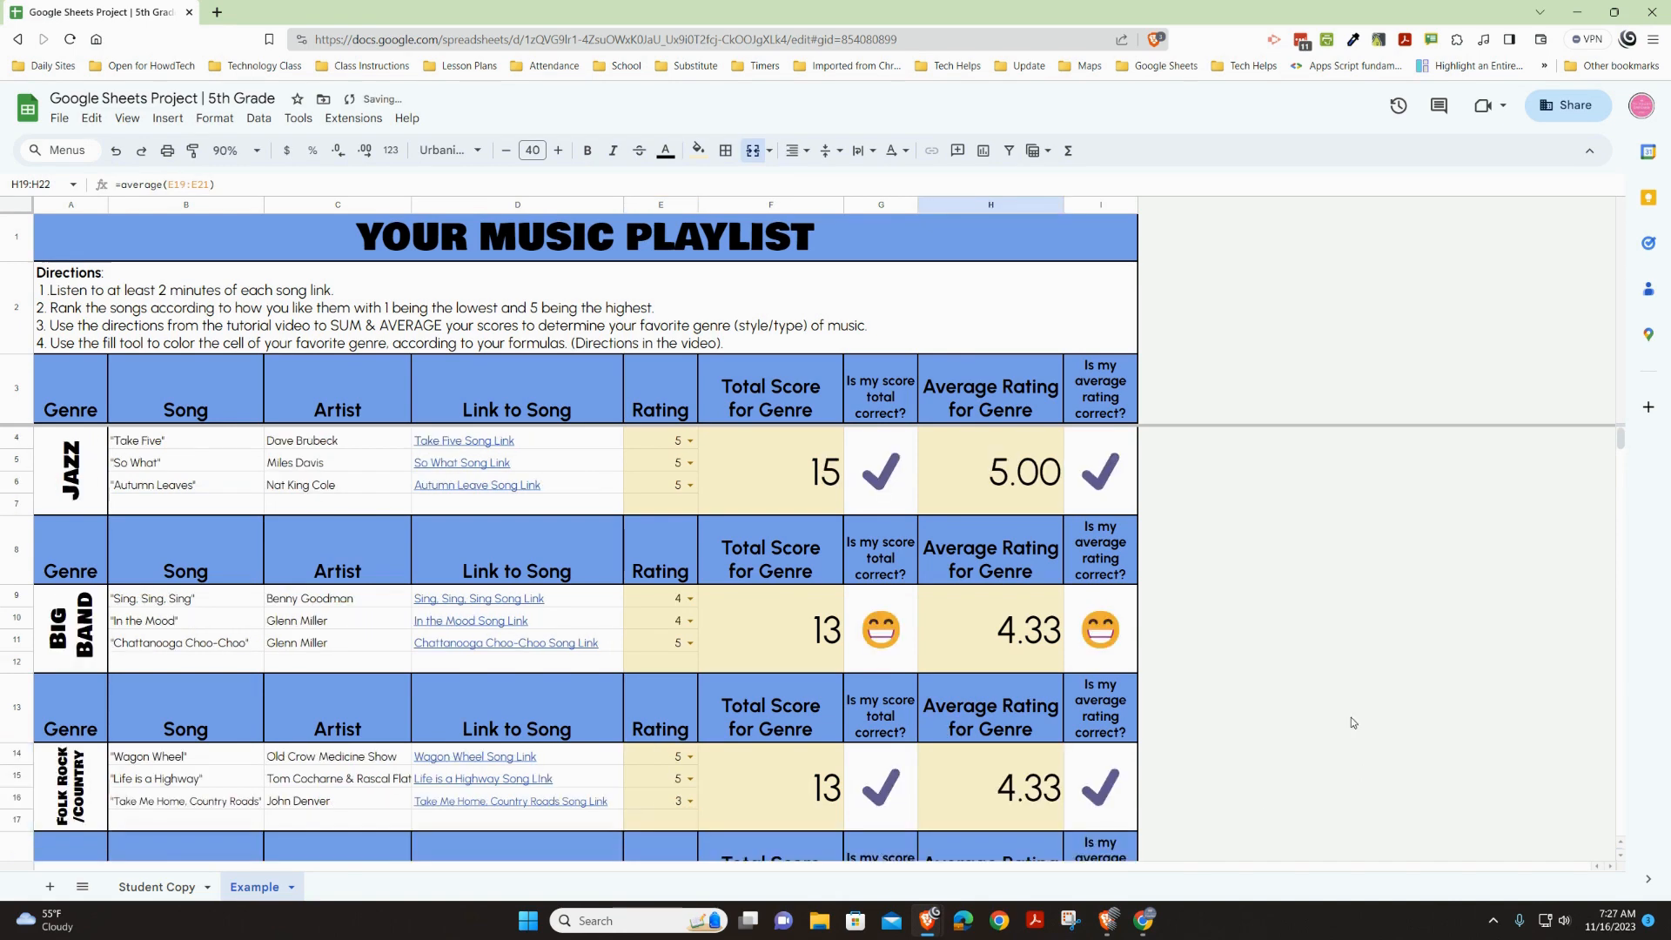
scroll(993, 491, down, 5)
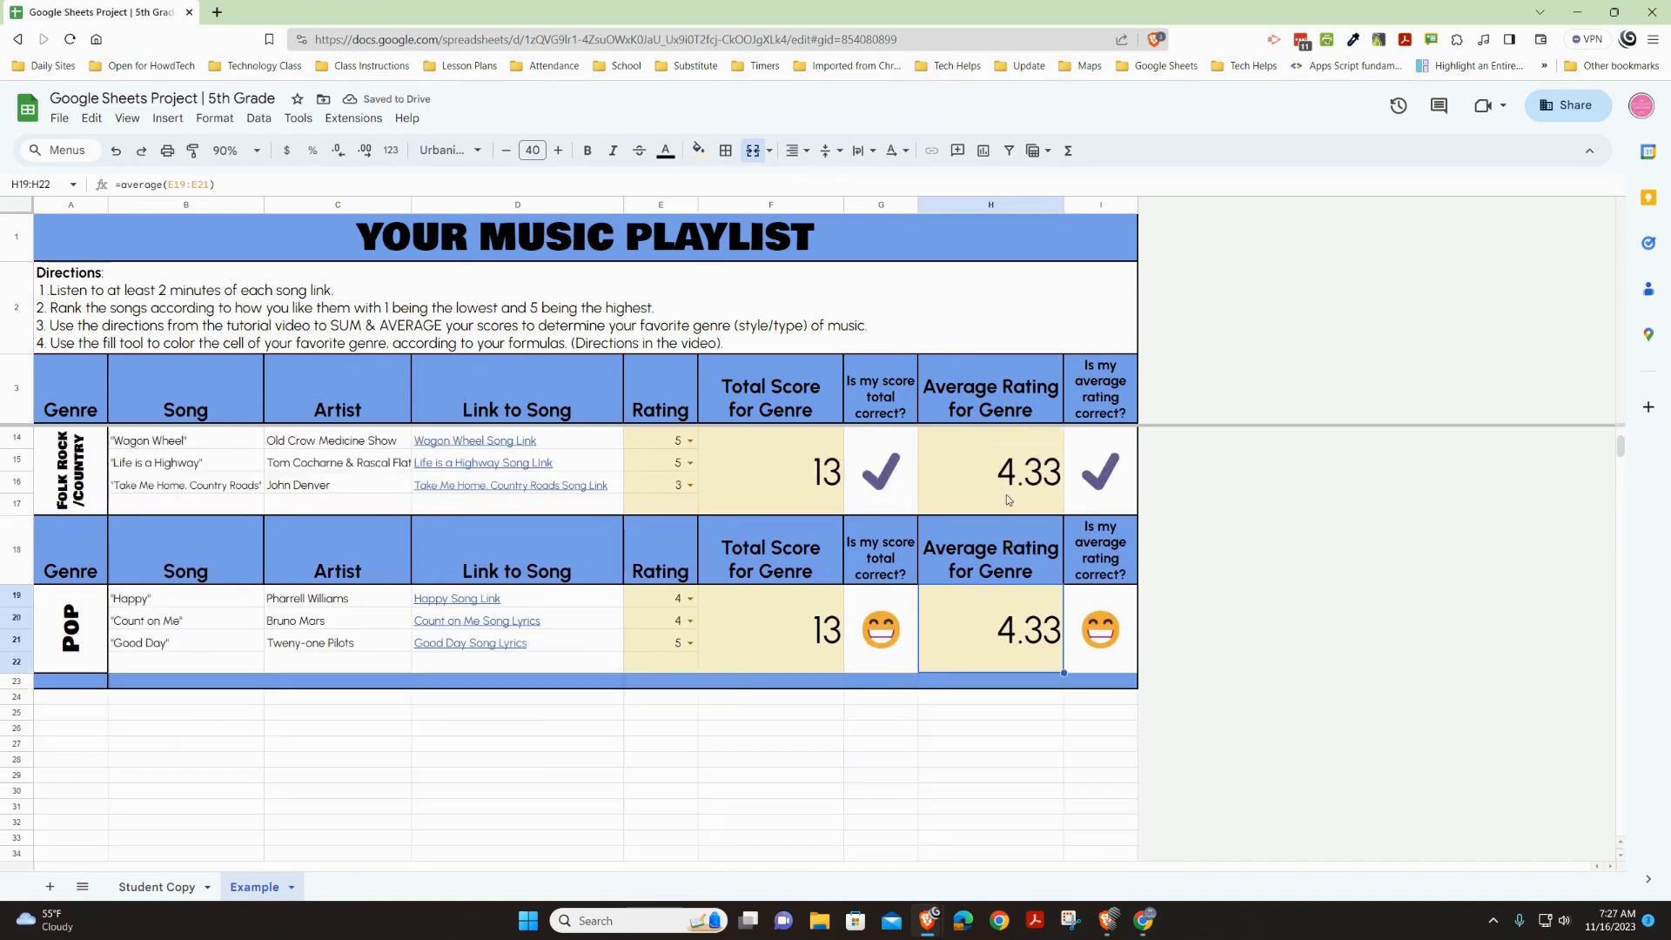
scroll(1008, 498, up, 5)
scroll(1010, 492, down, 5)
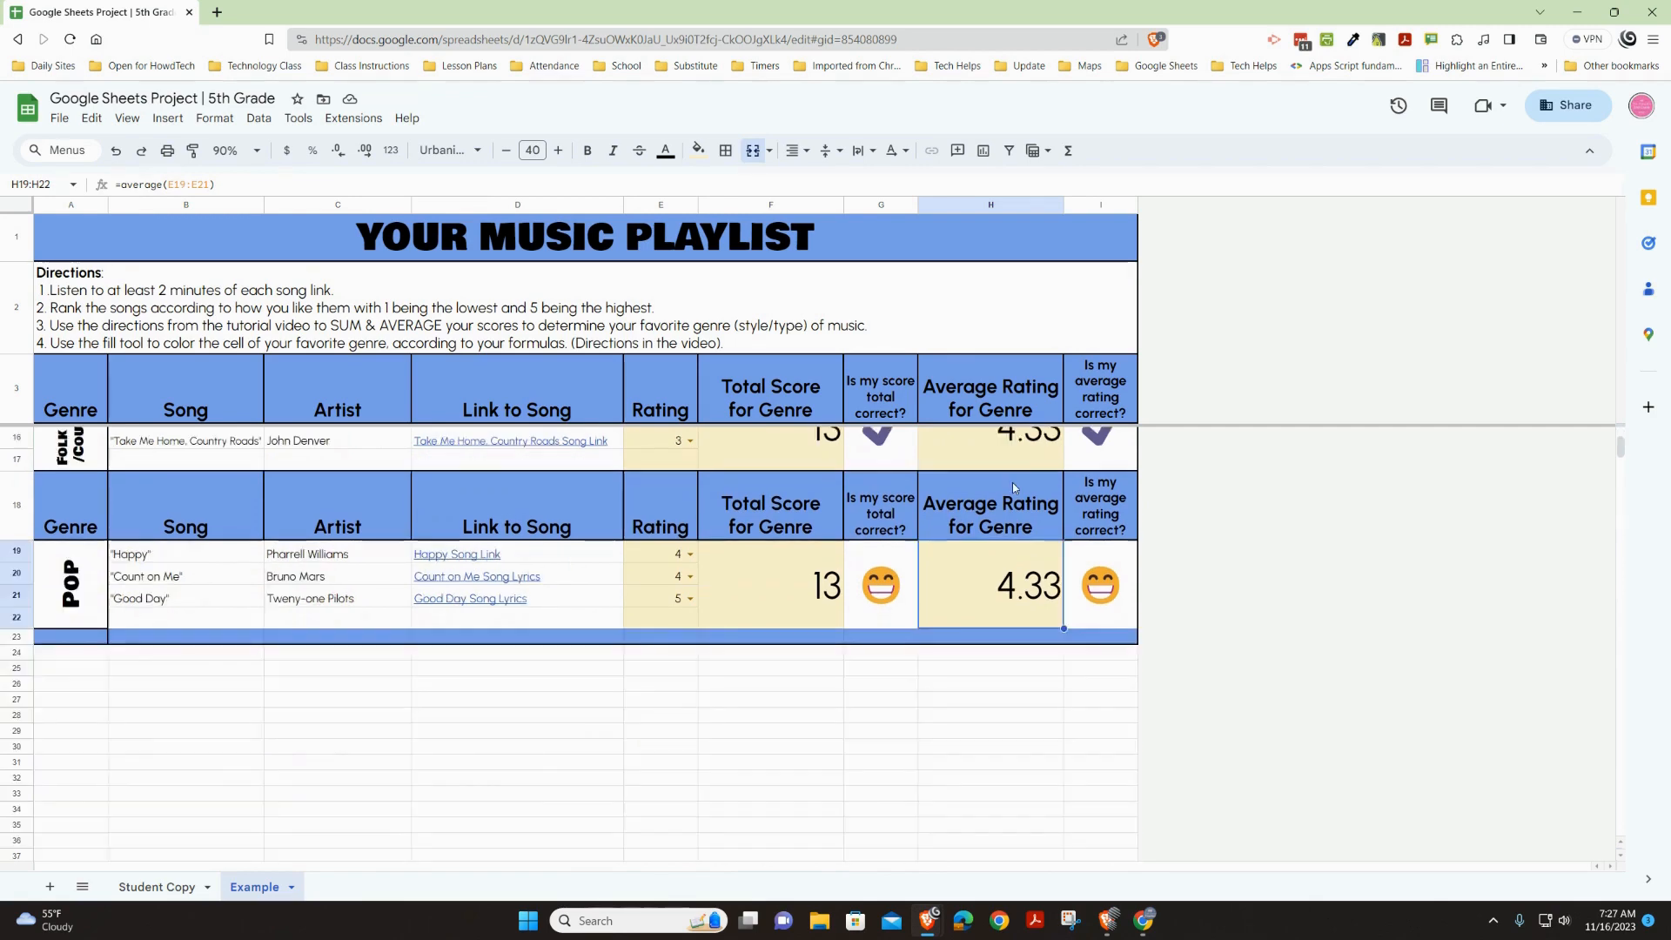
scroll(1011, 483, up, 5)
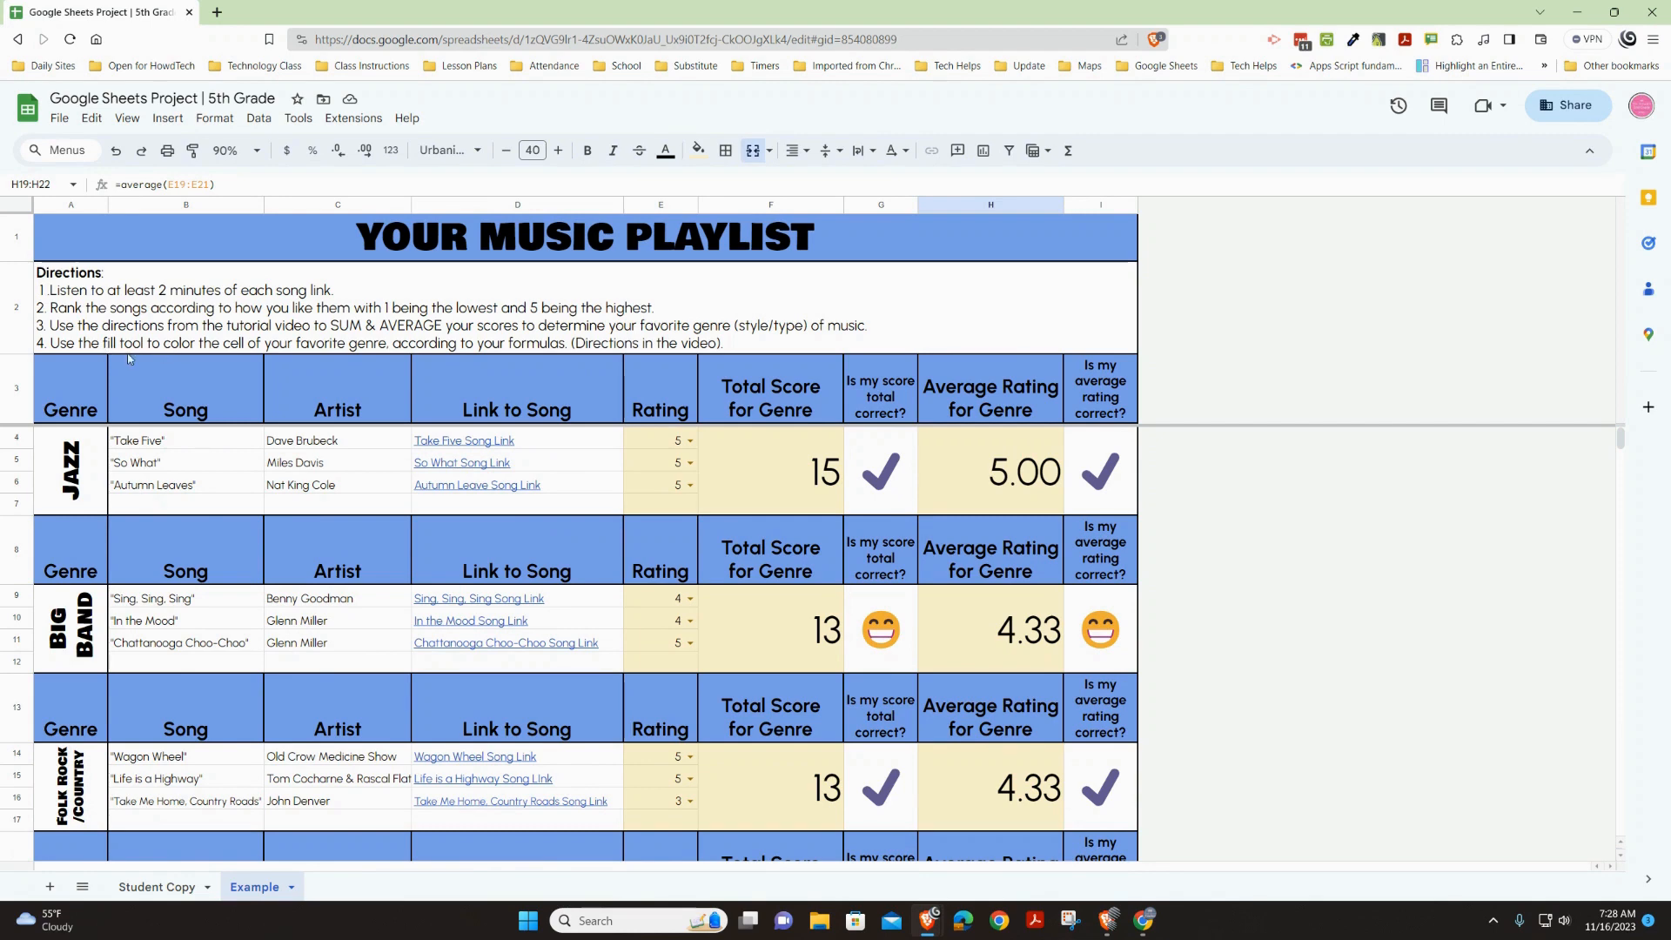
click(80, 454)
click(74, 625)
click(80, 788)
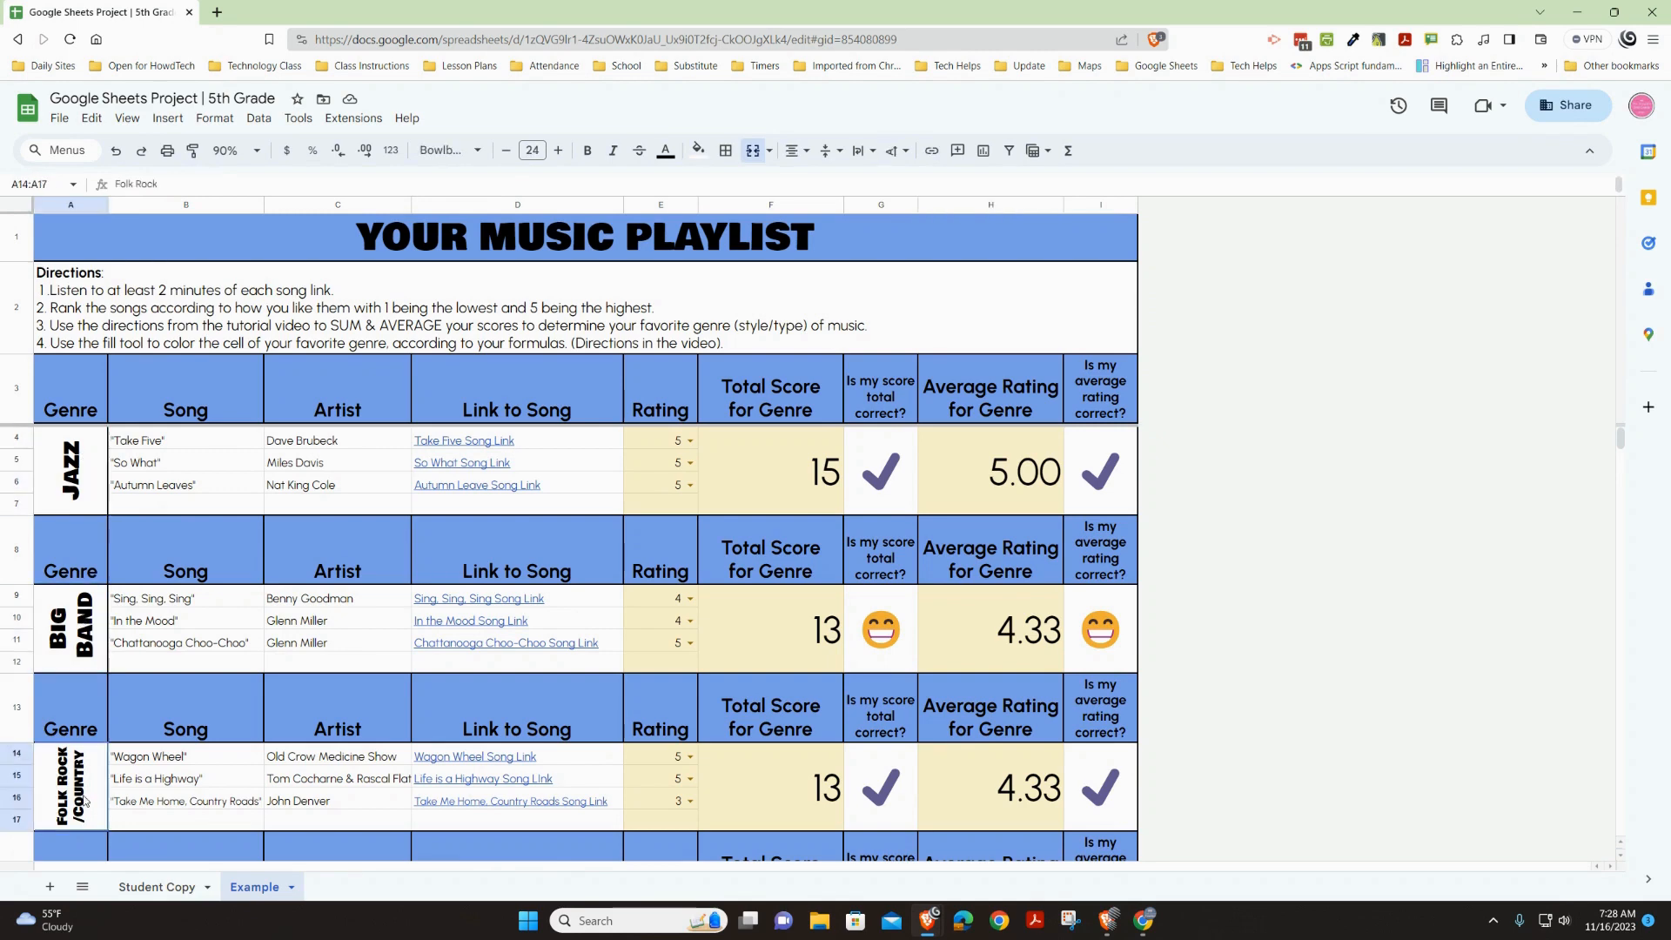
scroll(81, 795, down, 3)
scroll(87, 762, up, 3)
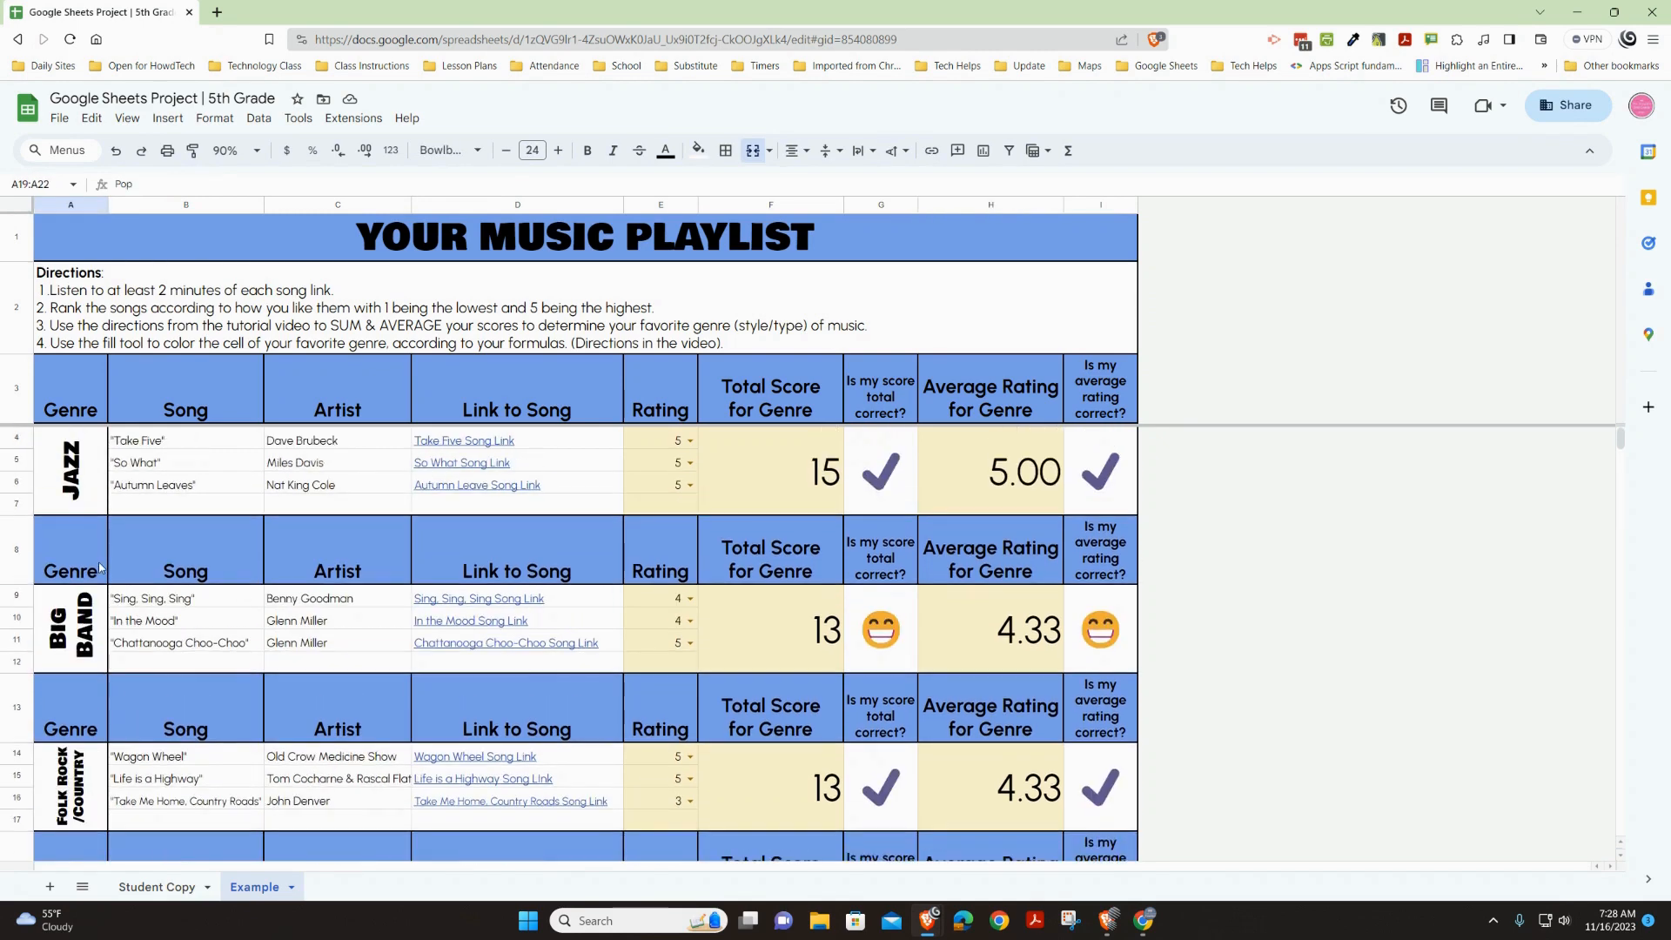
Fill the Jazz genre name cell with bright green to mark it as the favorite genre.
click(94, 472)
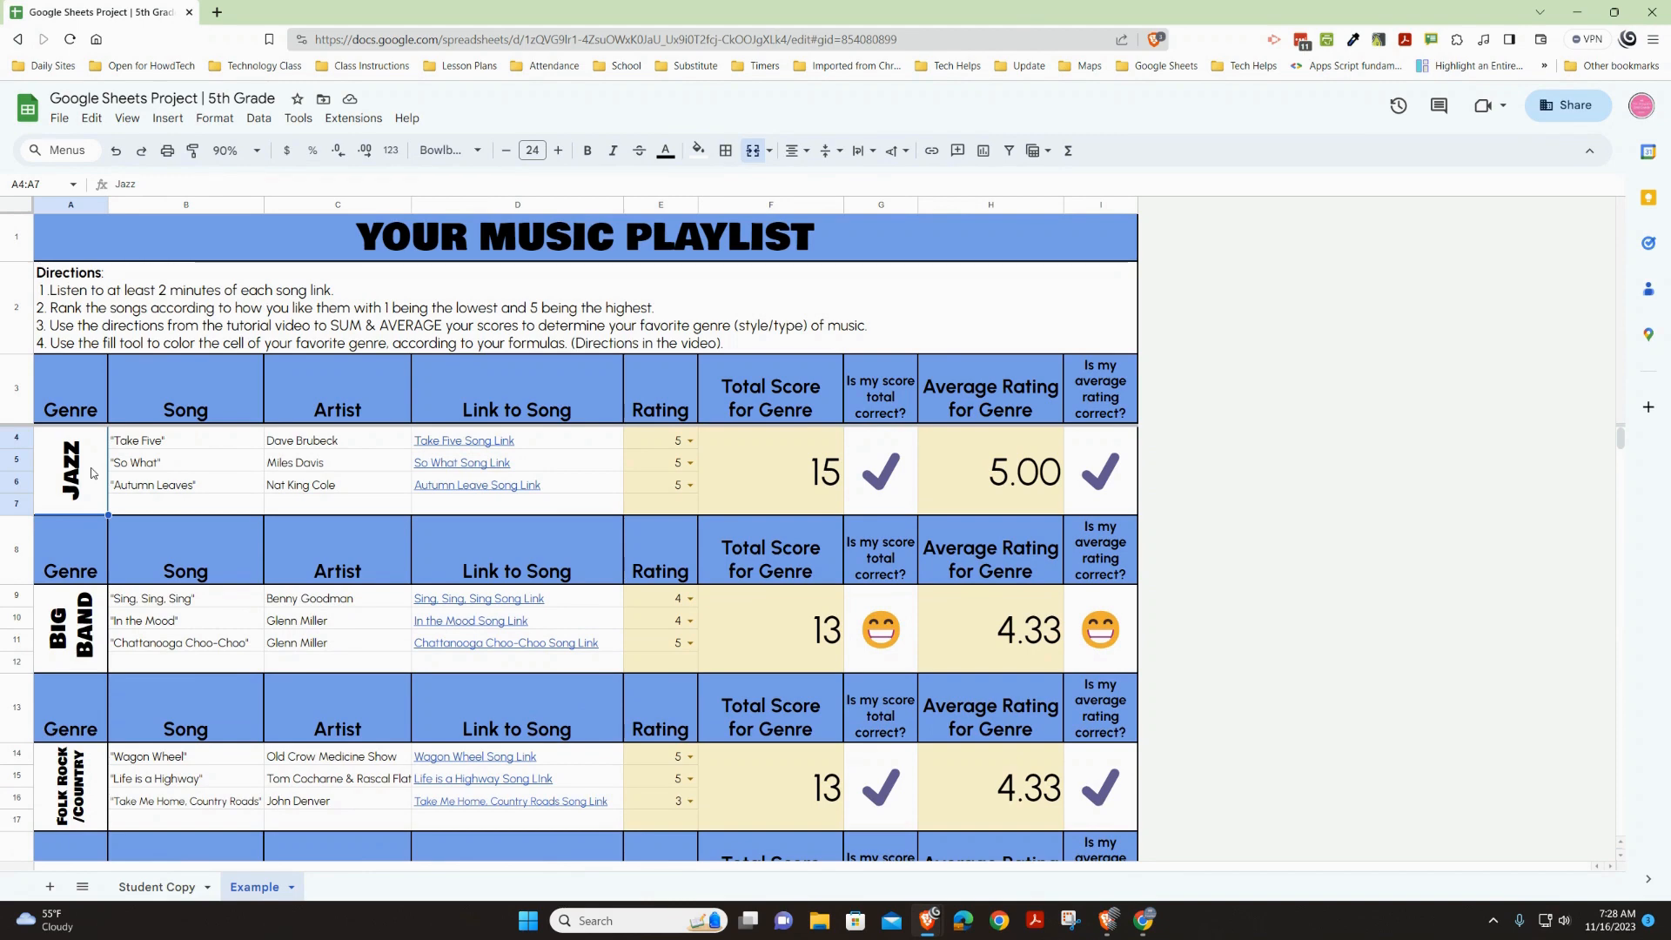
click(701, 153)
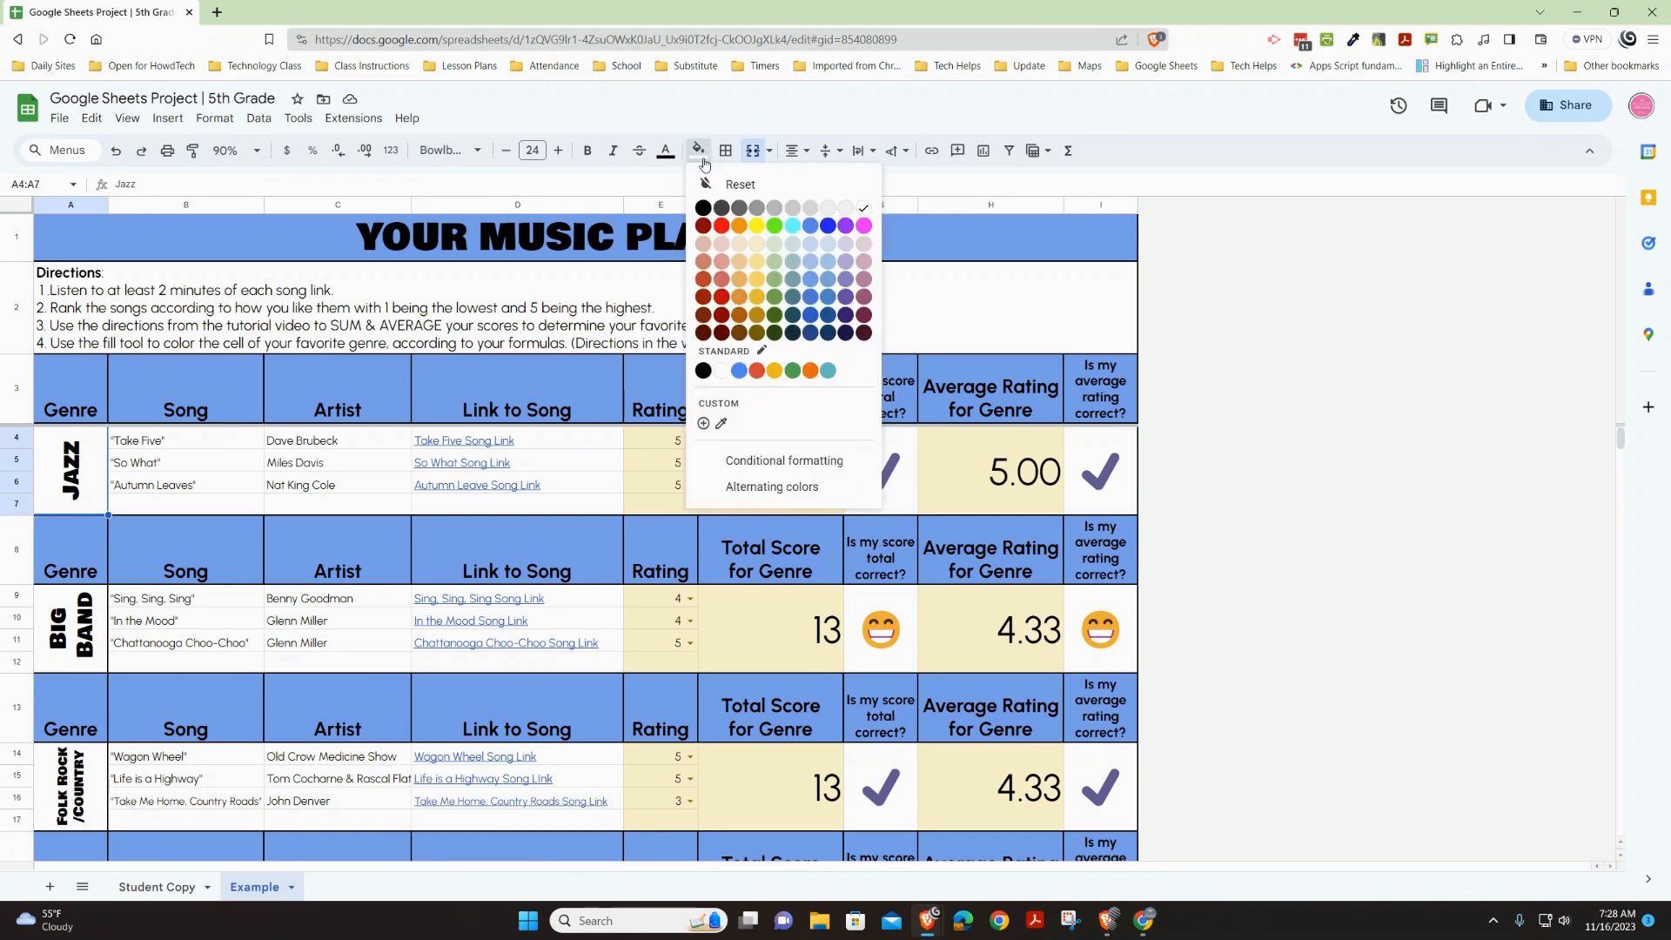
click(776, 226)
click(1471, 401)
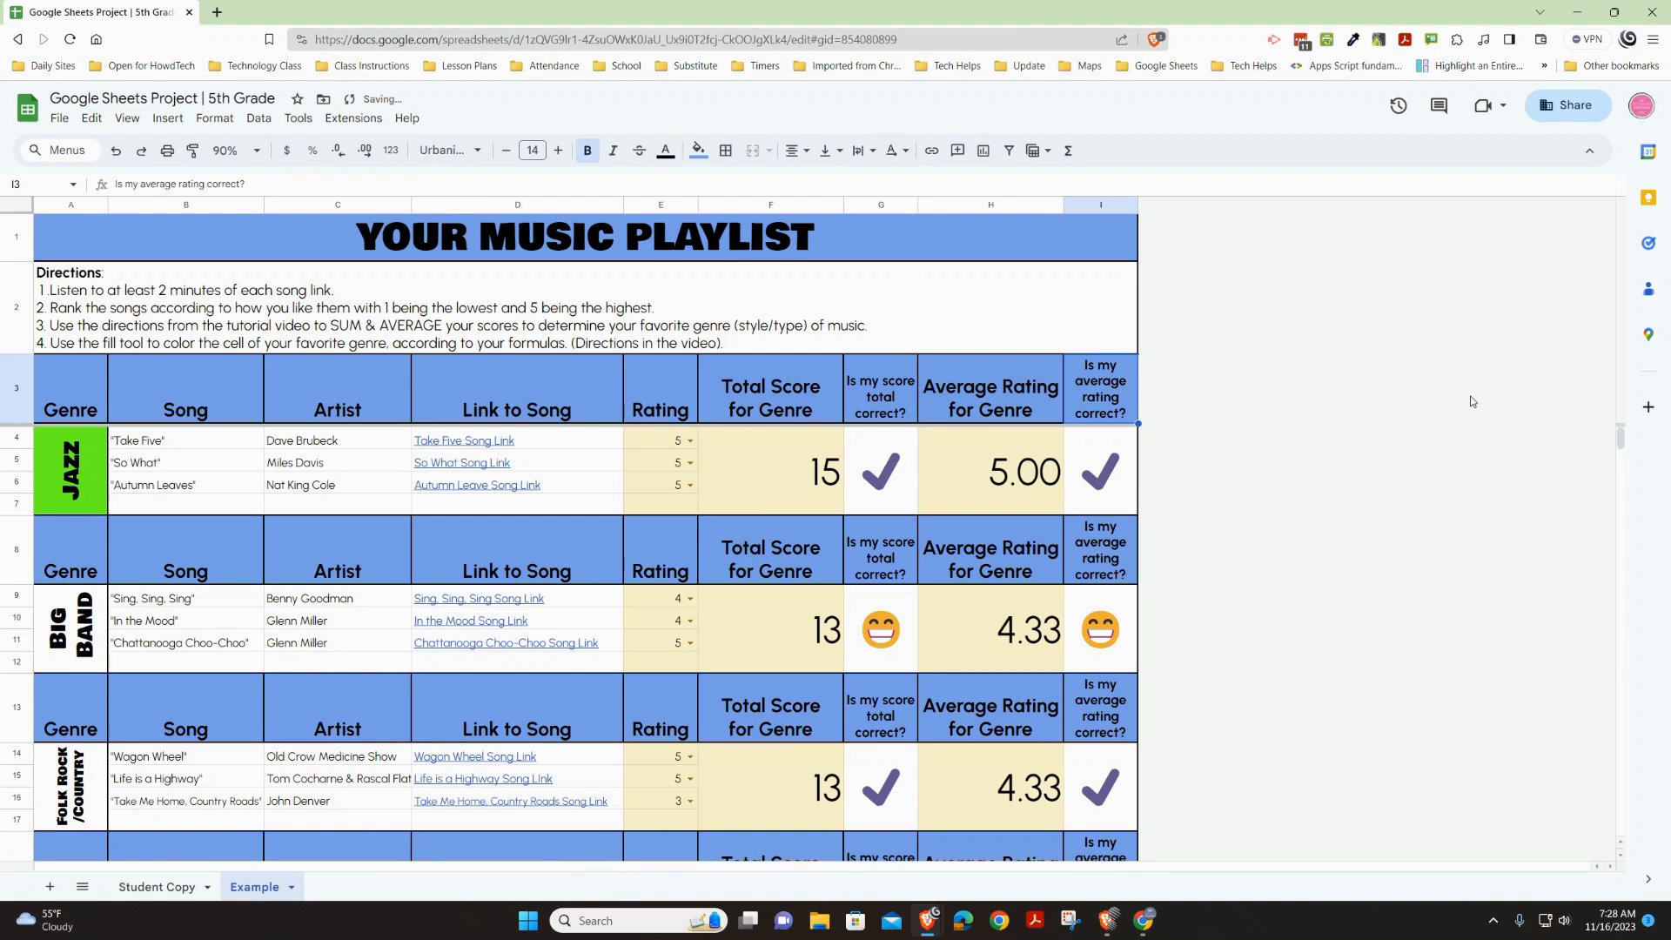